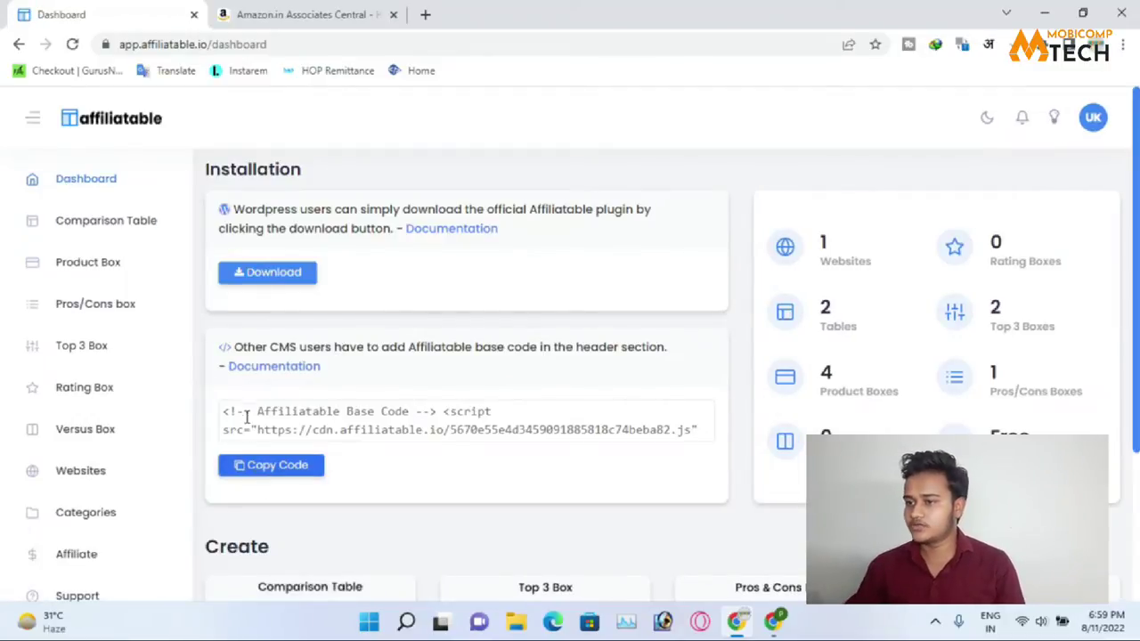
Copy the Affiliatable base code provided for non-WordPress CMS users on the dashboard.
left_click_drag(233, 350, 643, 347)
left_click(626, 385)
left_click(281, 466)
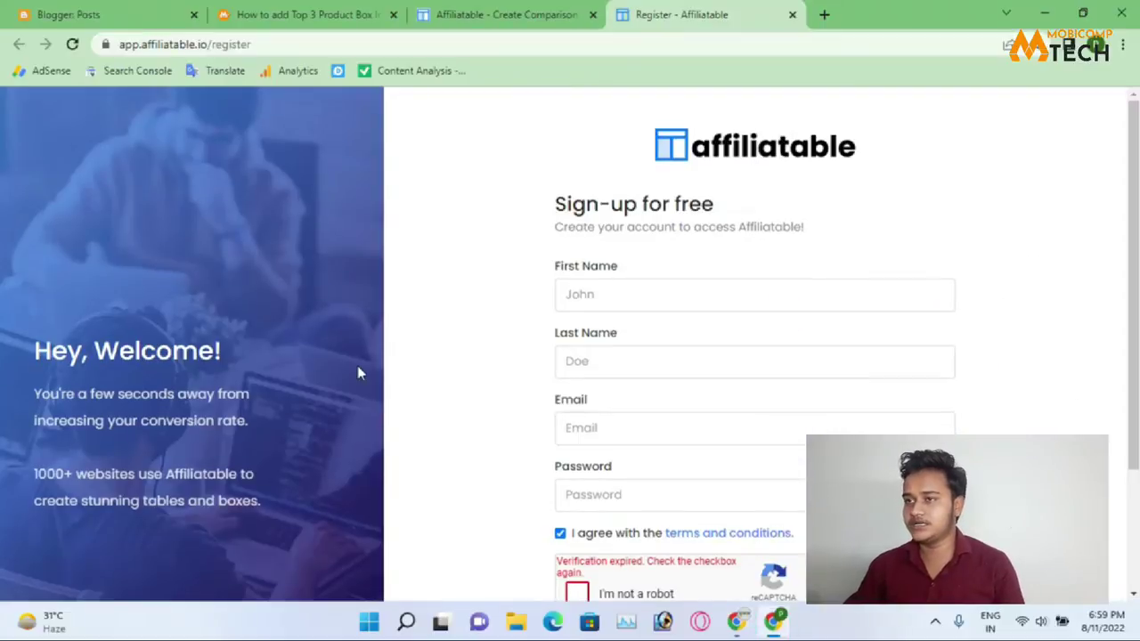
Switch to the Blogger dashboard and open the blog theme's HTML code for editing.
left_click(277, 11)
left_click(120, 11)
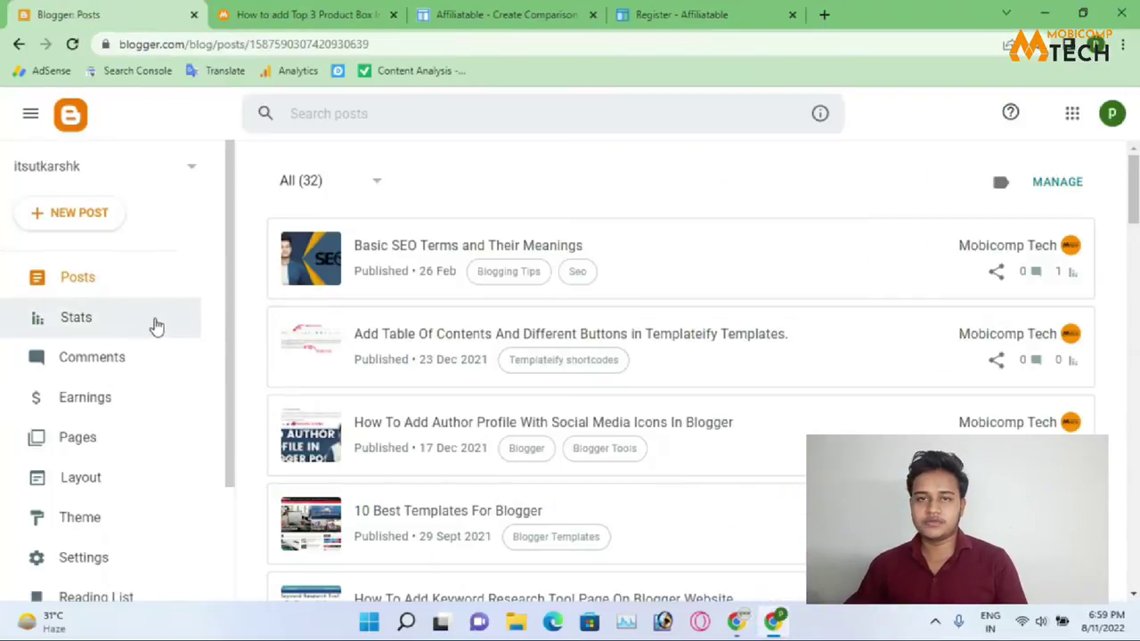
scroll(129, 363, "down", 1)
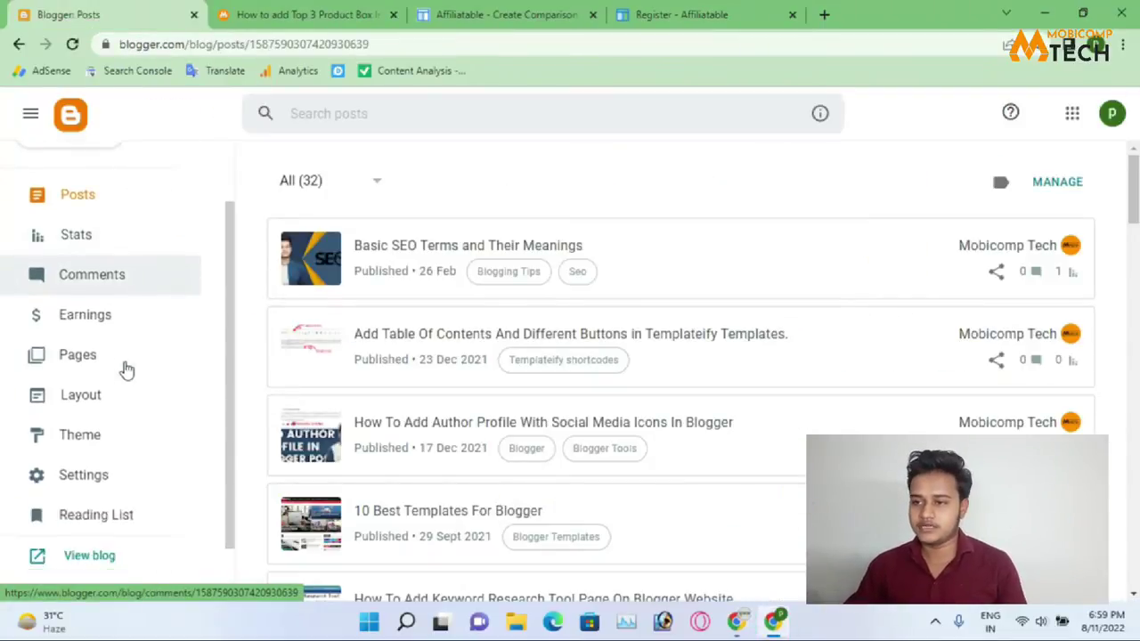
left_click(94, 440)
left_click(575, 273)
left_click(384, 407)
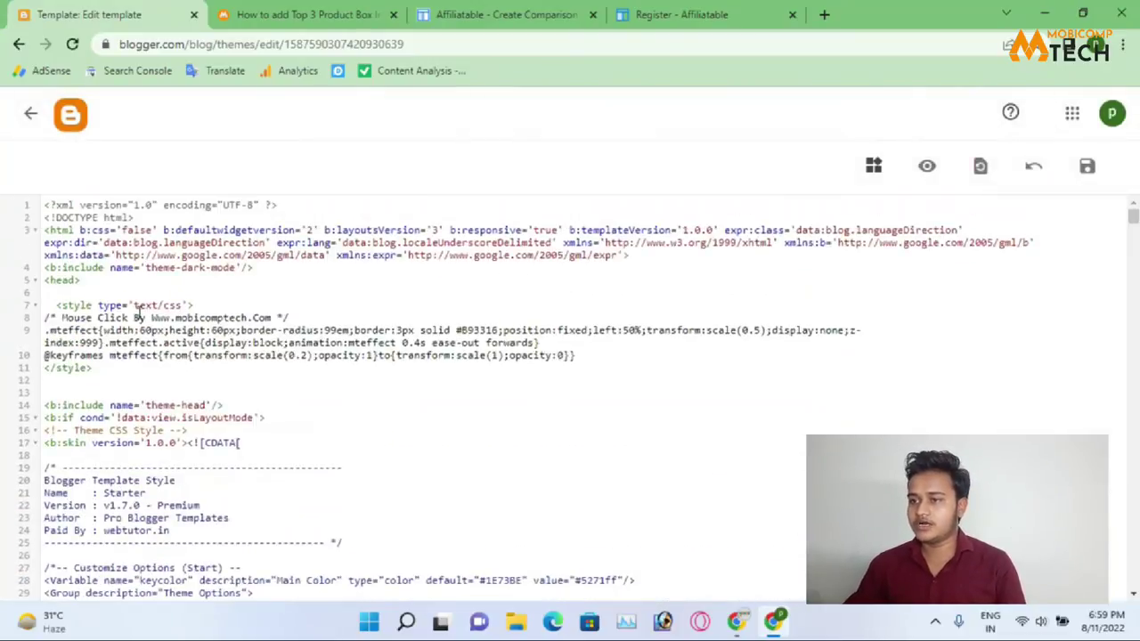
Add blank lines below the opening <head> tag and paste the Affiliatable base code there.
left_click(108, 282)
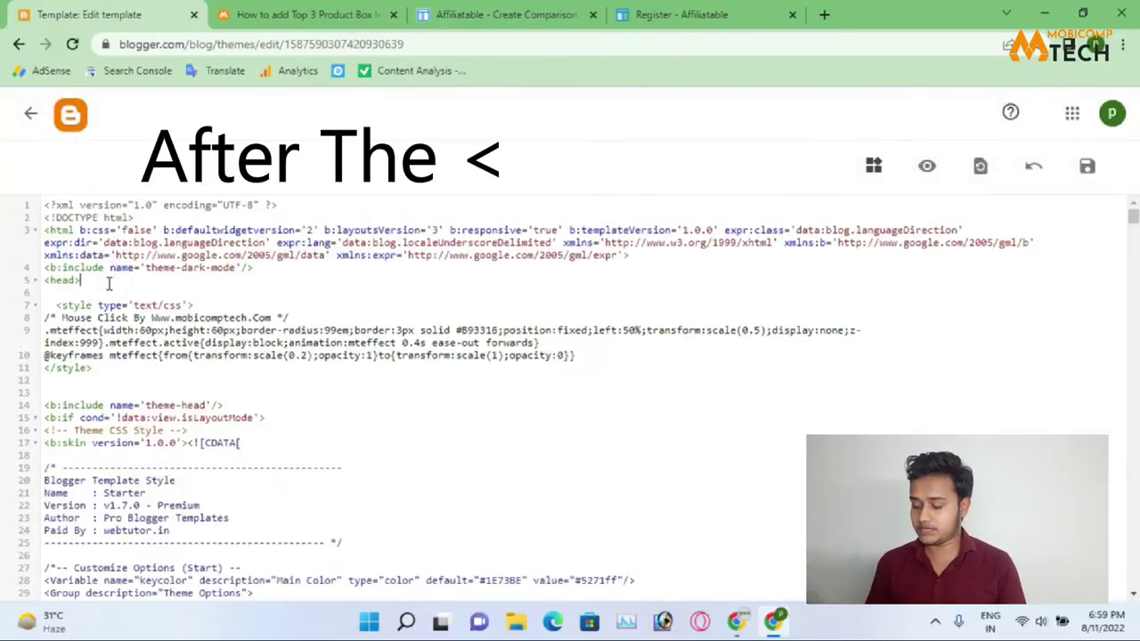
key("Return")
key("Return")
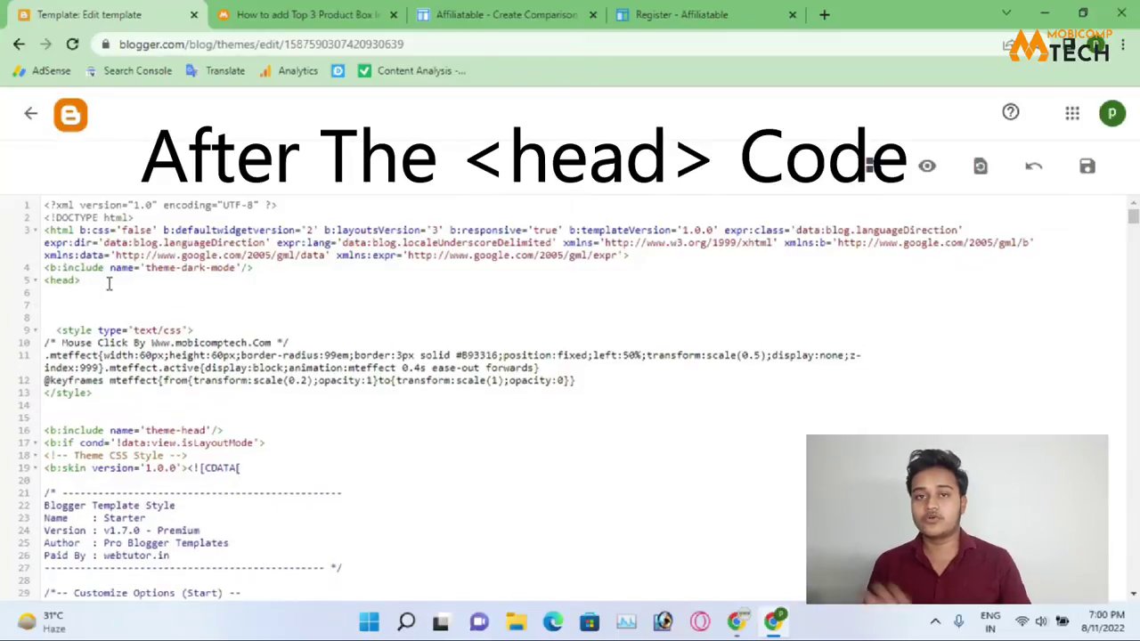
key("ctrl+v")
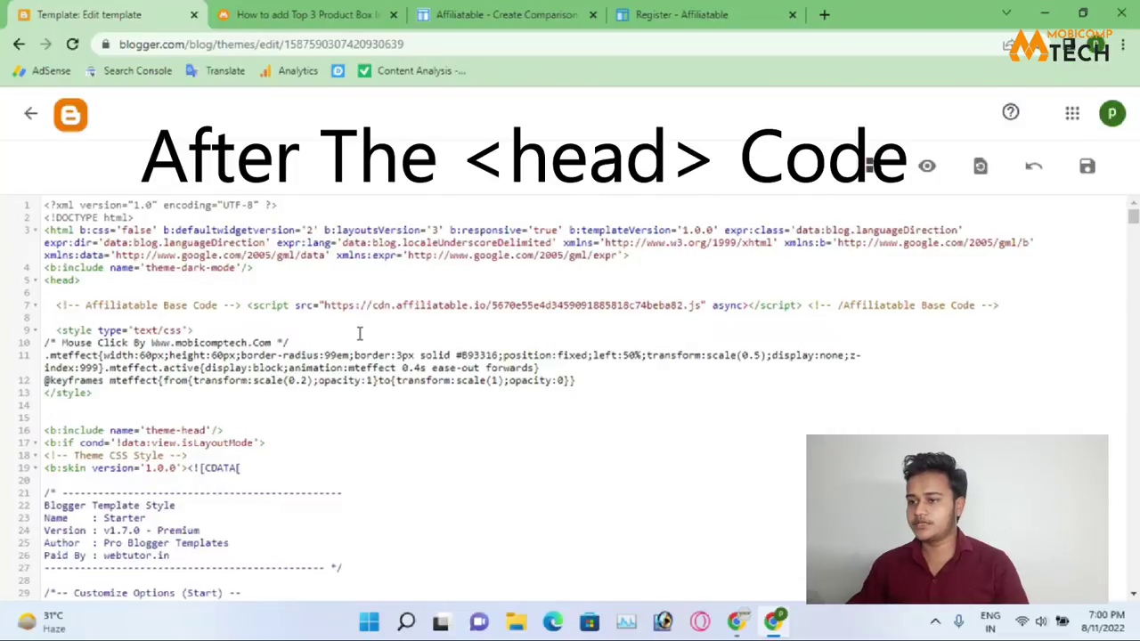
scroll(359, 333, "down", 1)
scroll(359, 333, "down", 2)
scroll(359, 333, "up", 3)
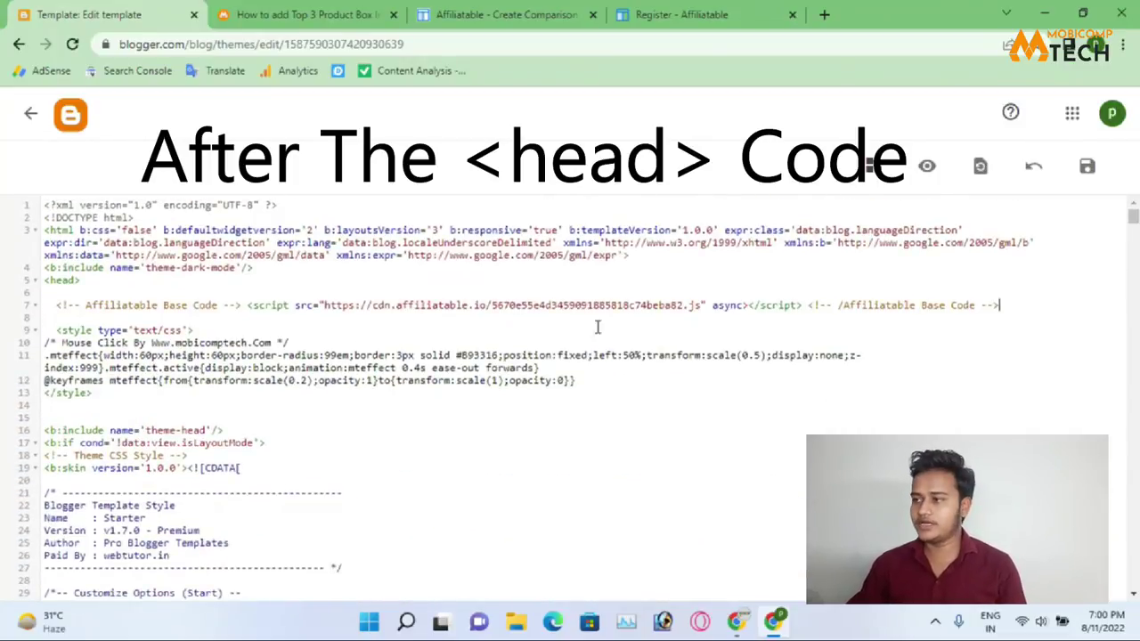
Delete the pasted base code line, save the template and return to the Theme page.
left_click_drag(1003, 304, 48, 309)
key("BackSpace")
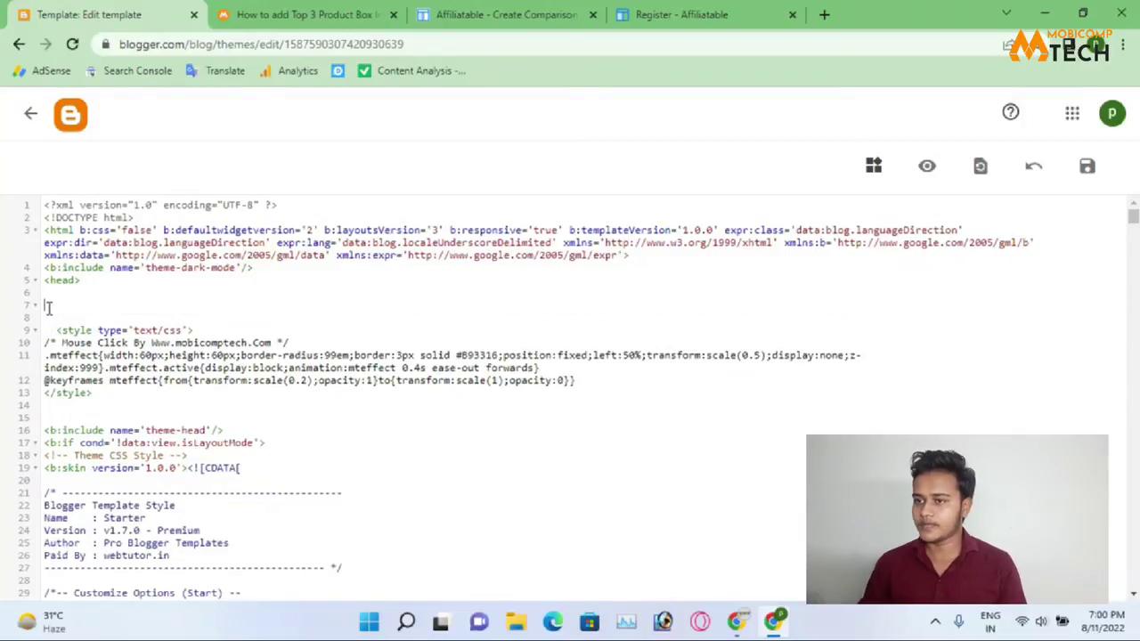
left_click(1086, 167)
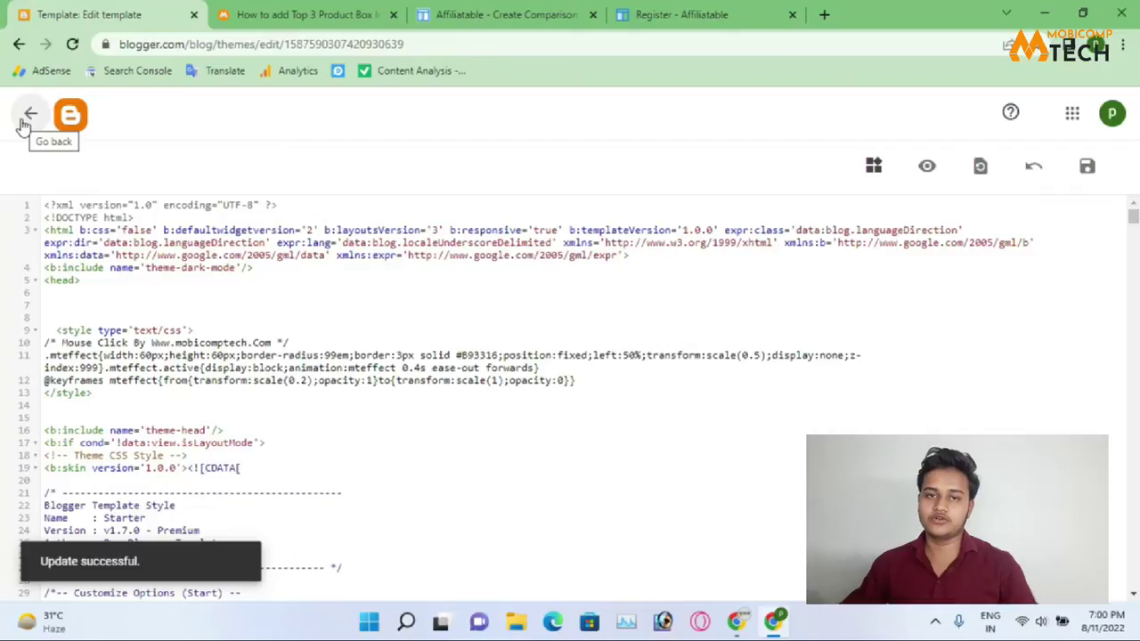
left_click(25, 122)
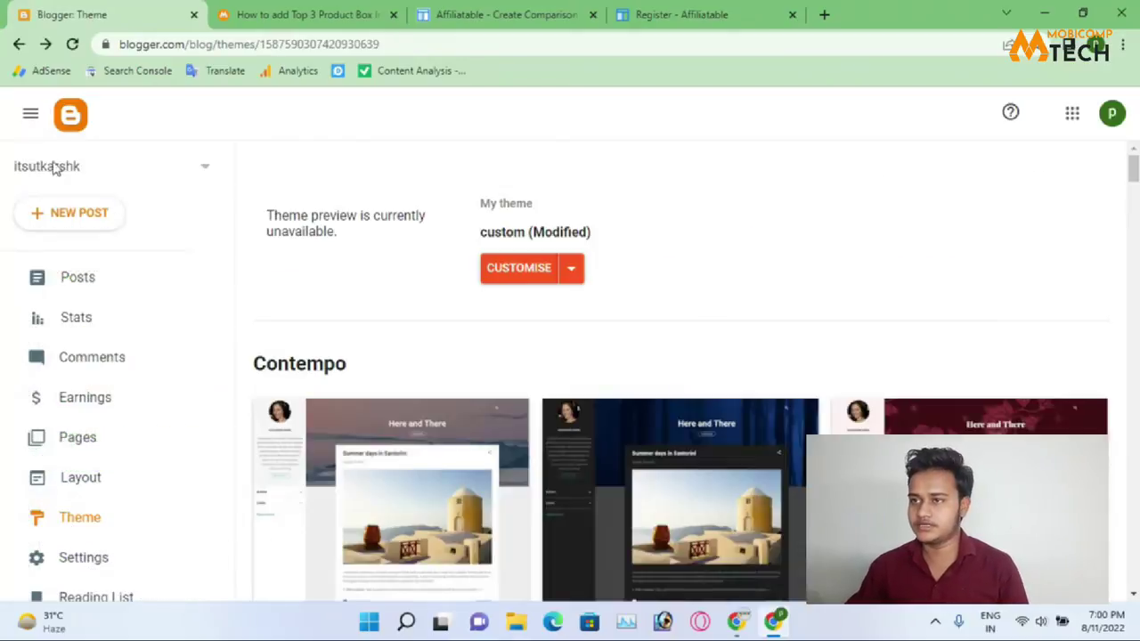
Switch back to Affiliatable, open the existing "Compare" Top 3 box and examine its three-product preview.
left_click(737, 621)
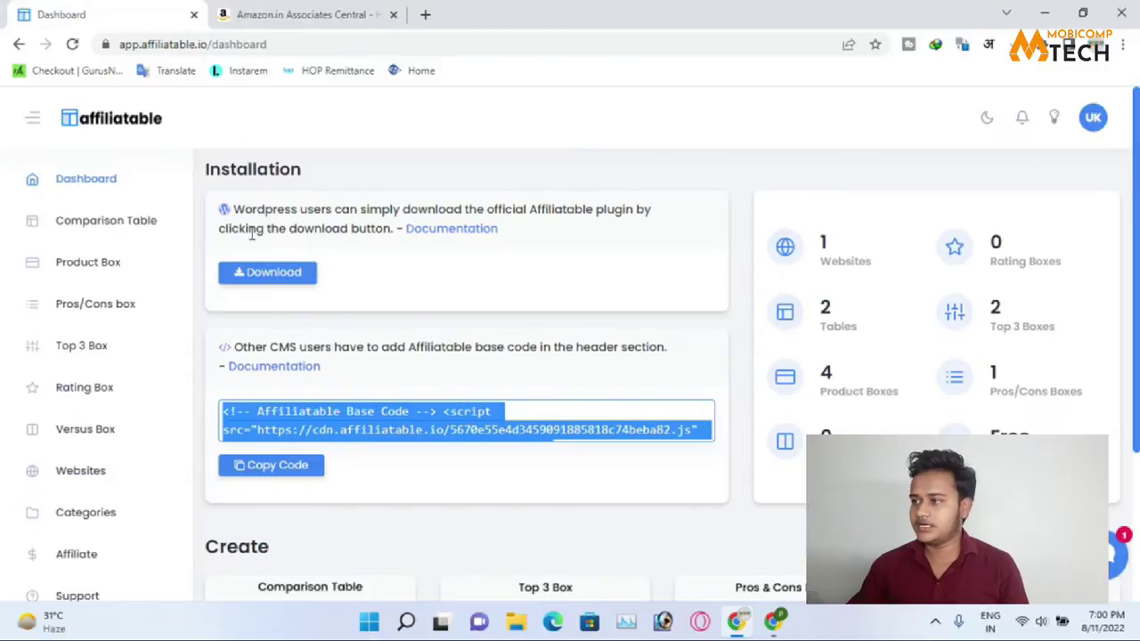
left_click(95, 353)
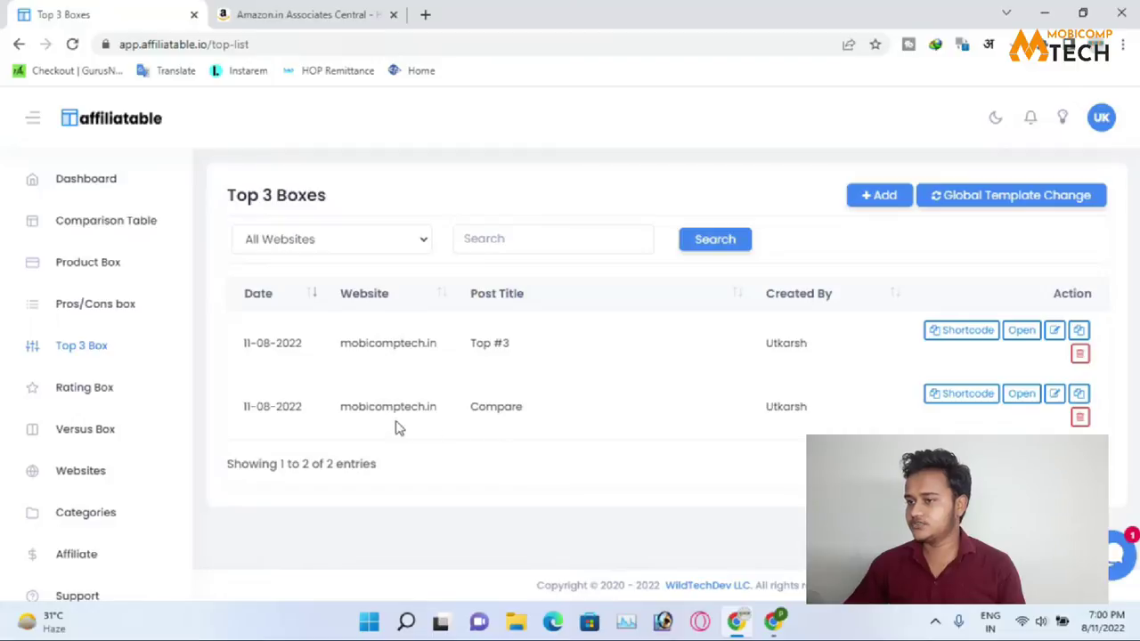
left_click(1020, 394)
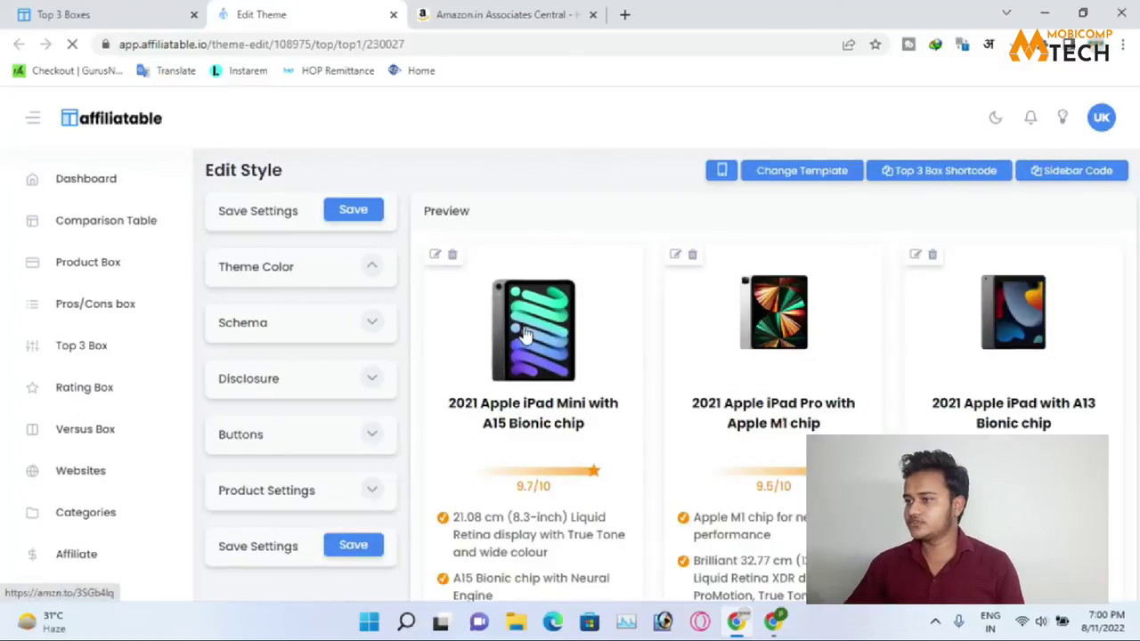
scroll(714, 431, "down", 3)
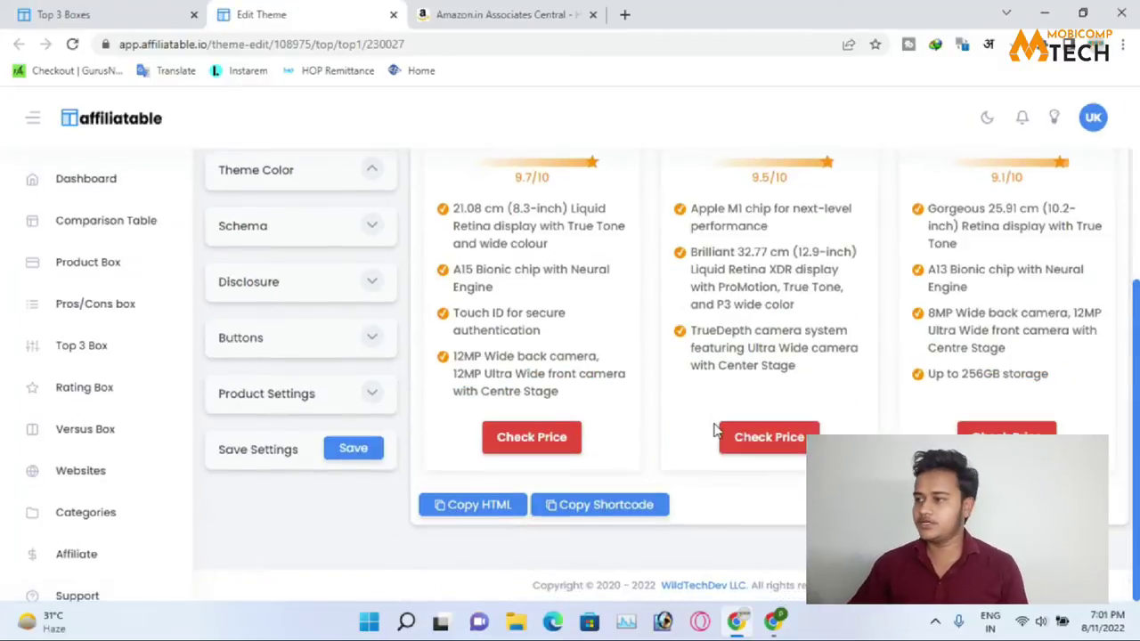
scroll(880, 412, "up", 3)
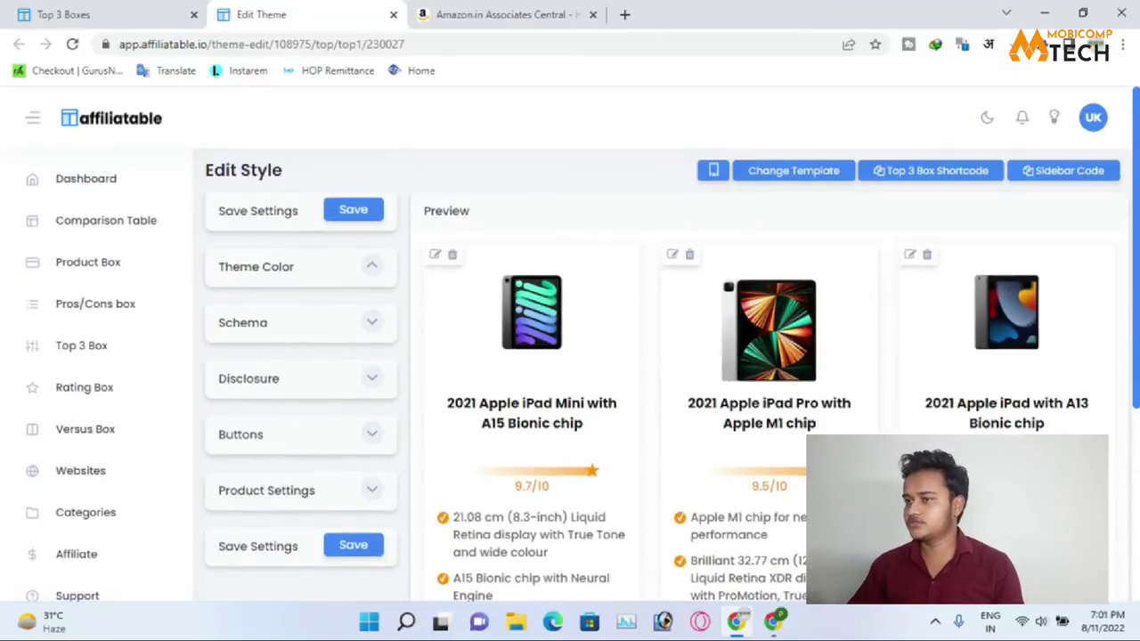
scroll(713, 454, "down", 3)
scroll(687, 476, "up", 3)
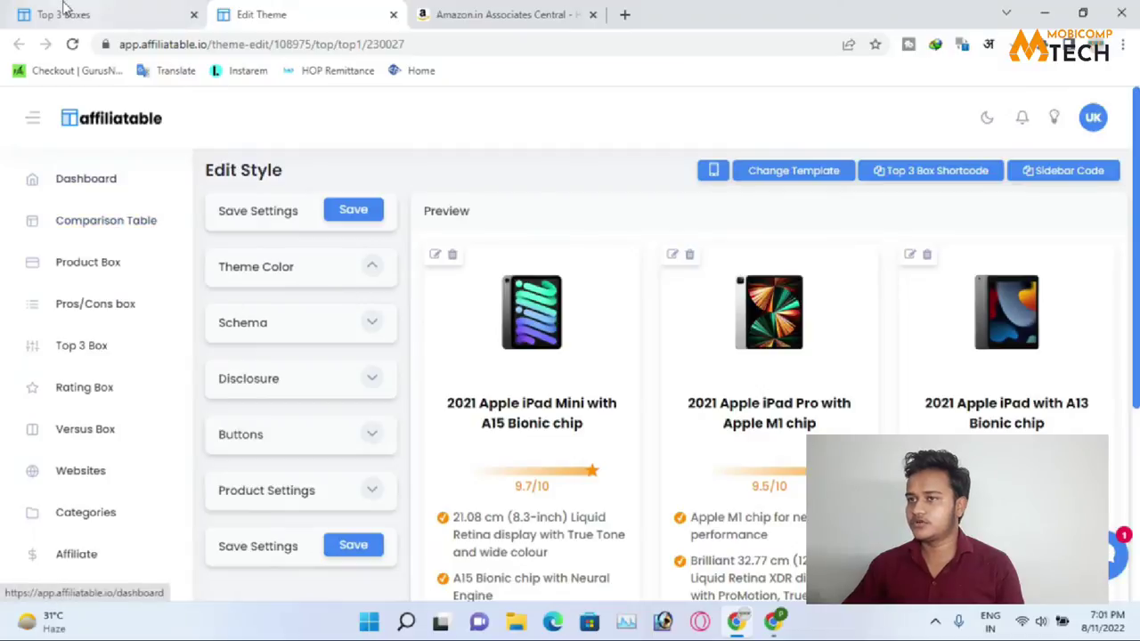
Start a new Top 3 box for the website mobicomptech.in with the title "Toop #2".
left_click(26, 13)
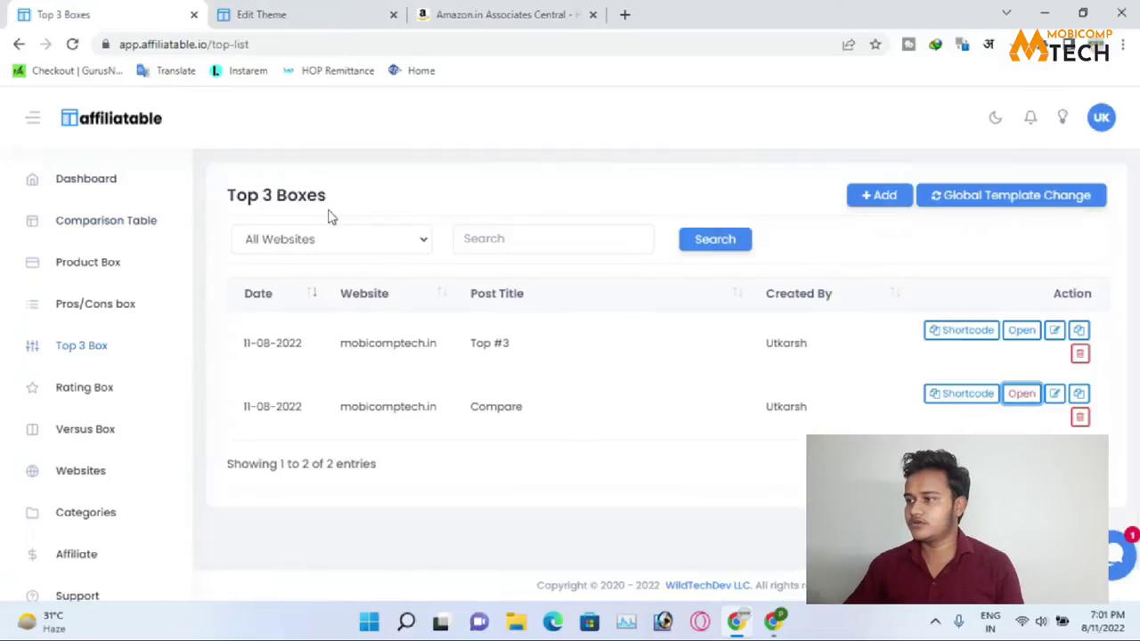
left_click(886, 197)
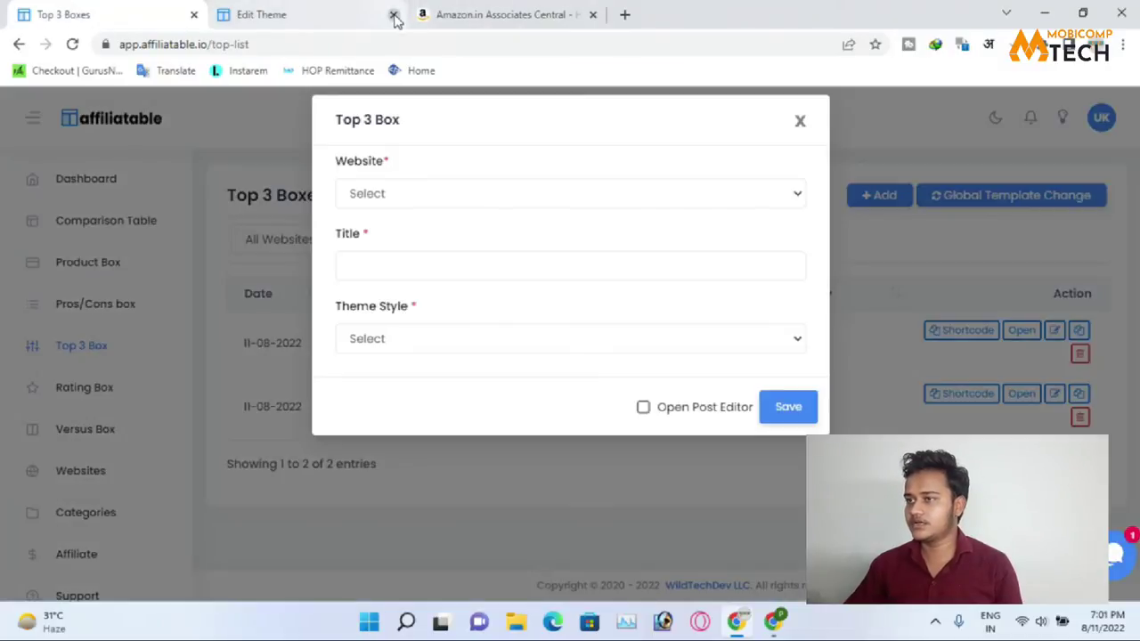
left_click(393, 14)
left_click(409, 187)
left_click(416, 237)
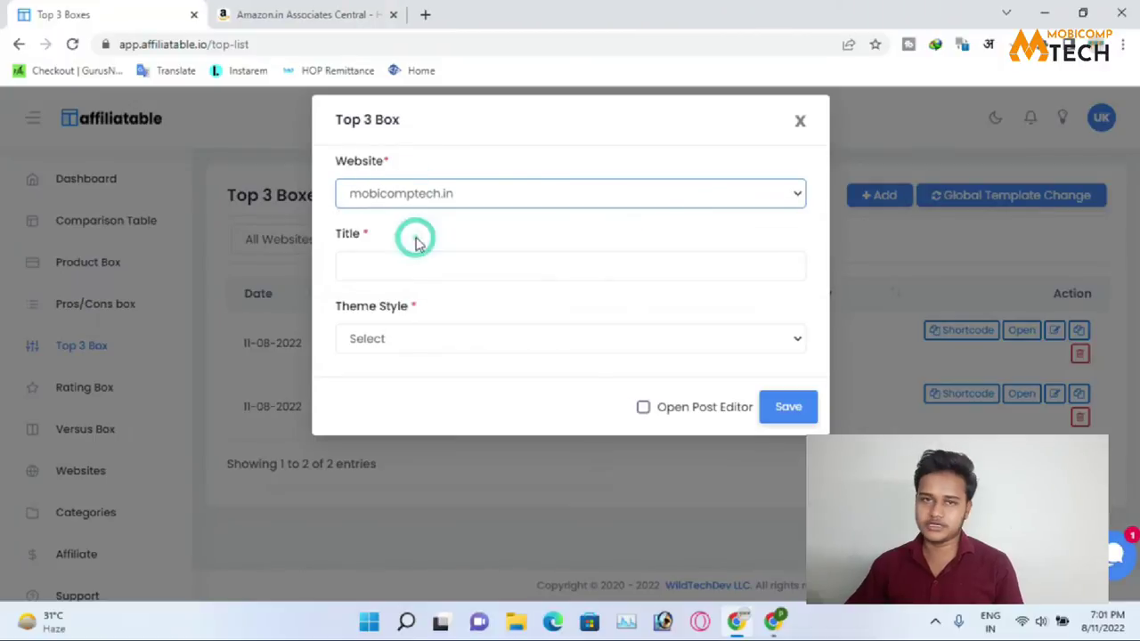
left_click(420, 273)
left_click(419, 273)
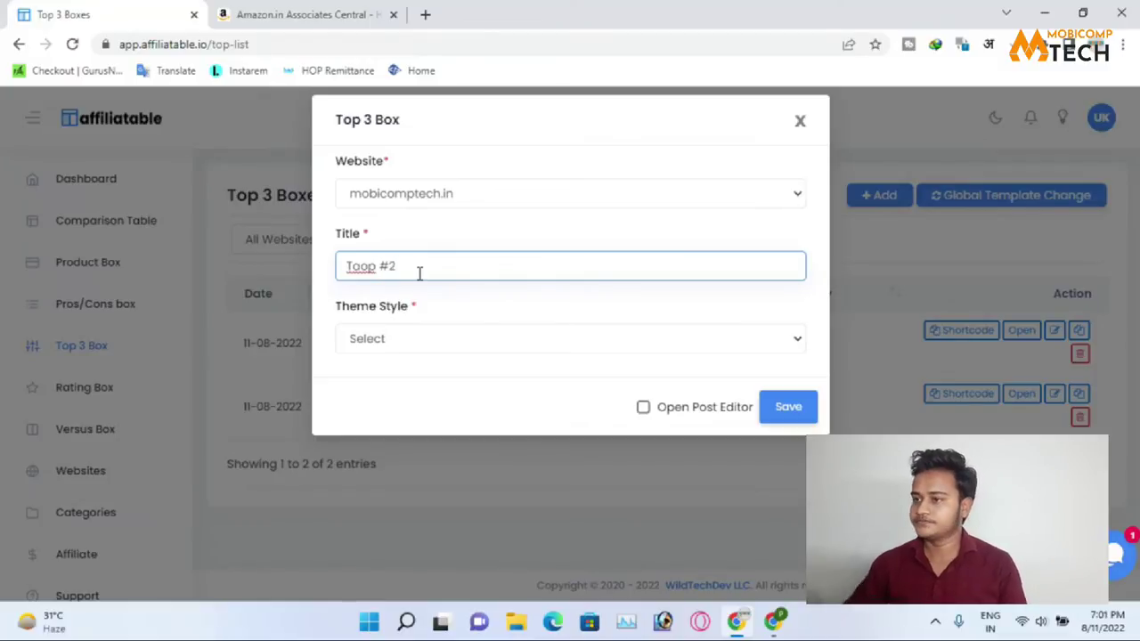
Set the theme style to Top 1 (Free), enable Open Post Editor and save the new Top 3 box.
left_click(408, 342)
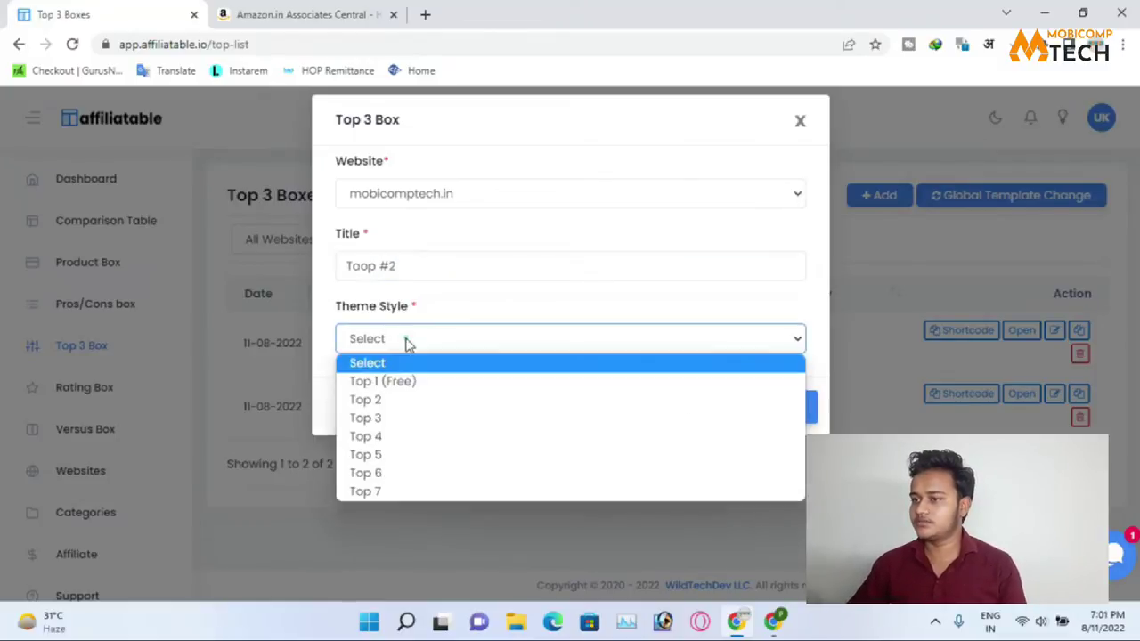
left_click(434, 390)
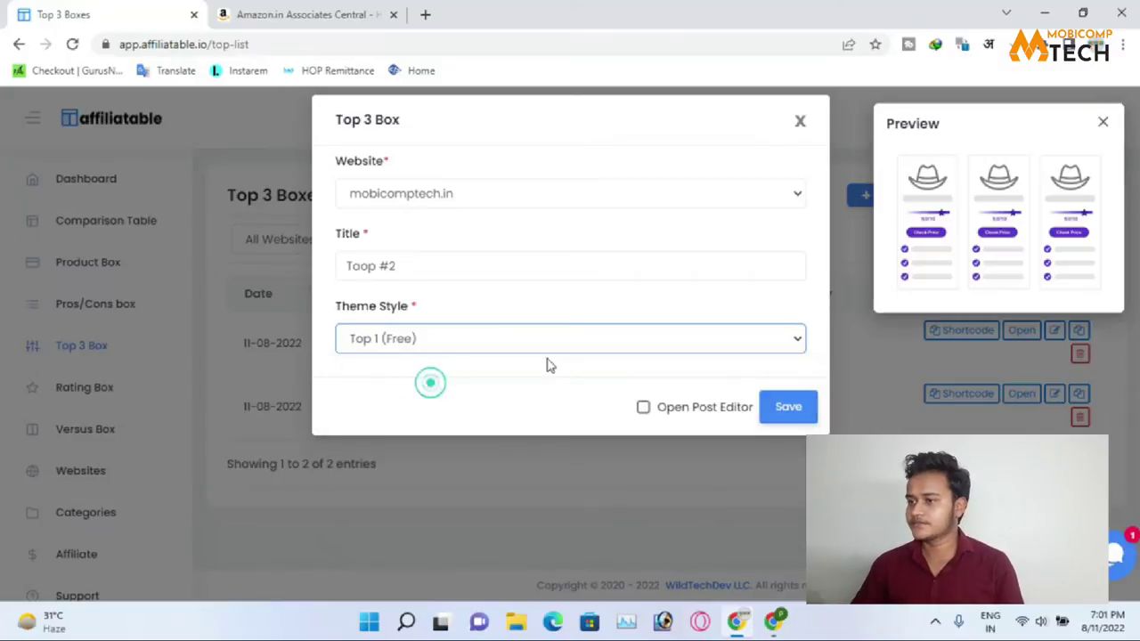
left_click(644, 409)
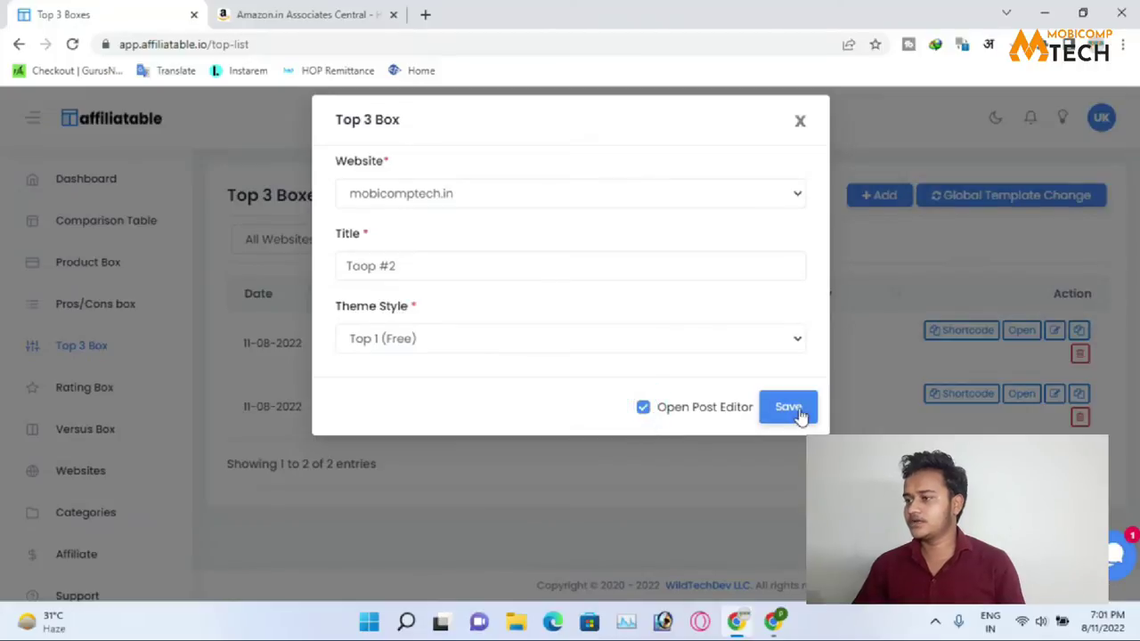
left_click(795, 412)
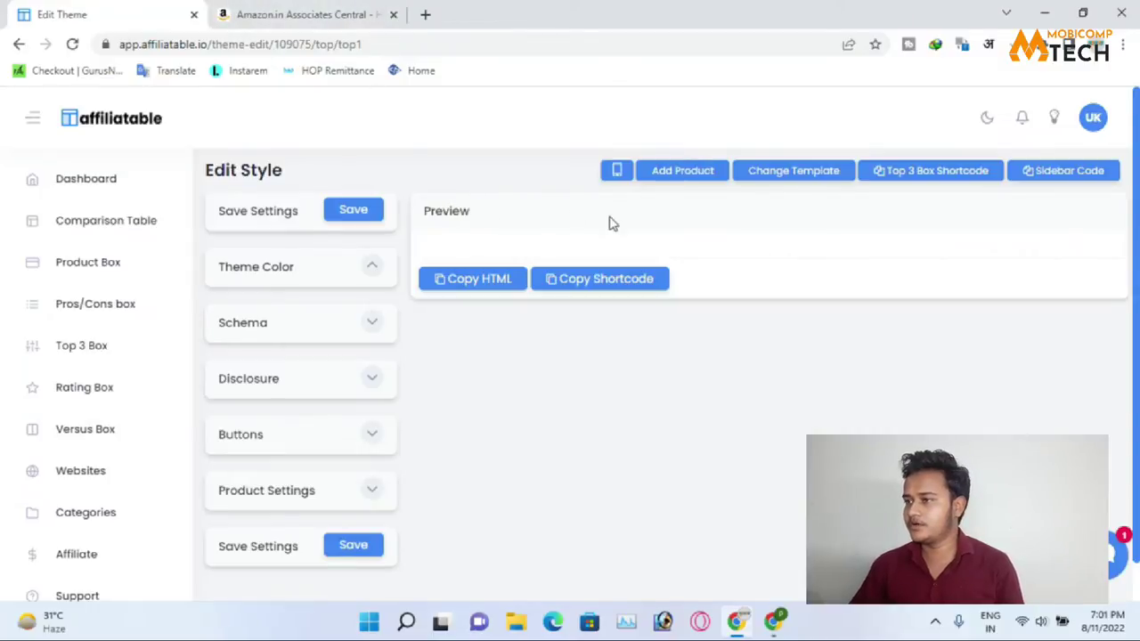
Open the form for adding a product to the new box and activate its Product Title field.
left_click(686, 172)
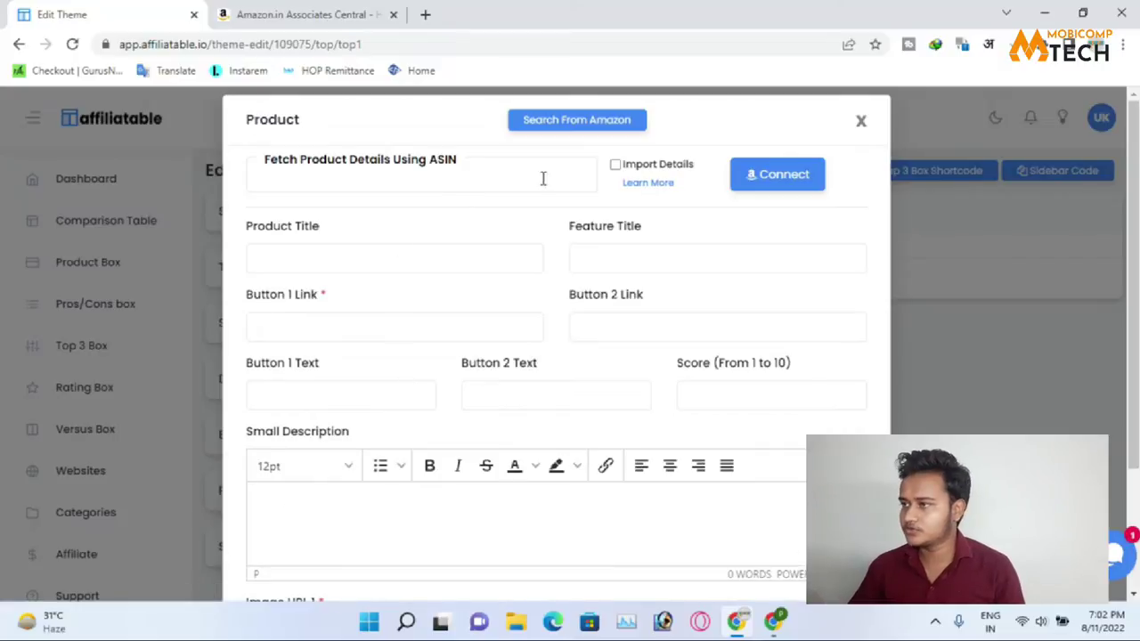
left_click(355, 170)
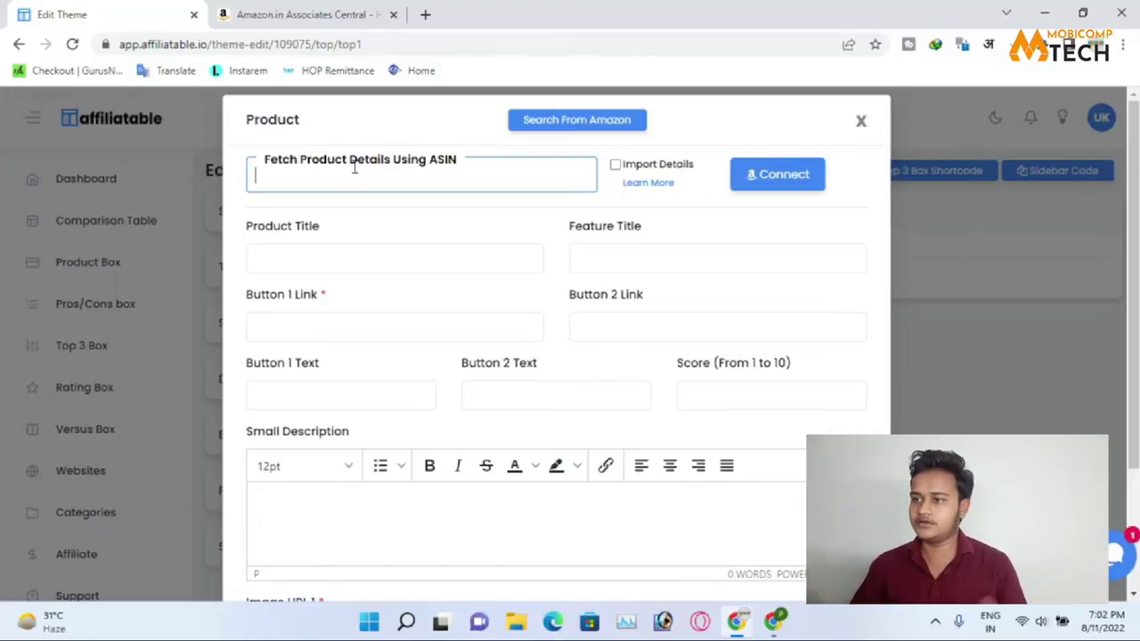
left_click(335, 256)
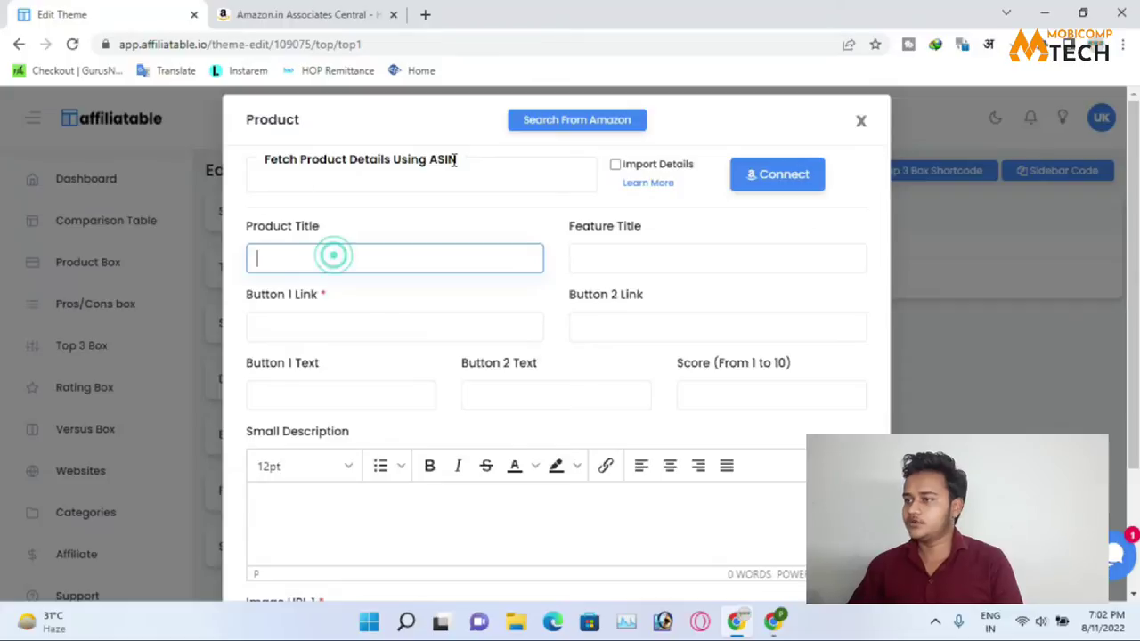
left_click(389, 264)
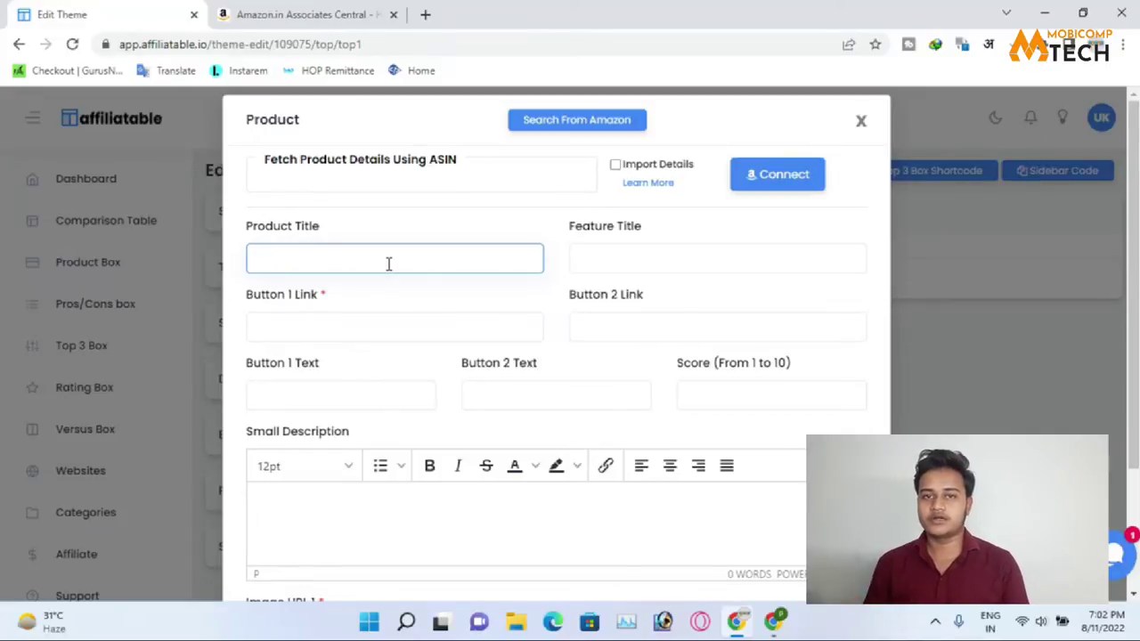
Open amazon.in and flipkart.com in separate new tabs.
left_click(425, 15)
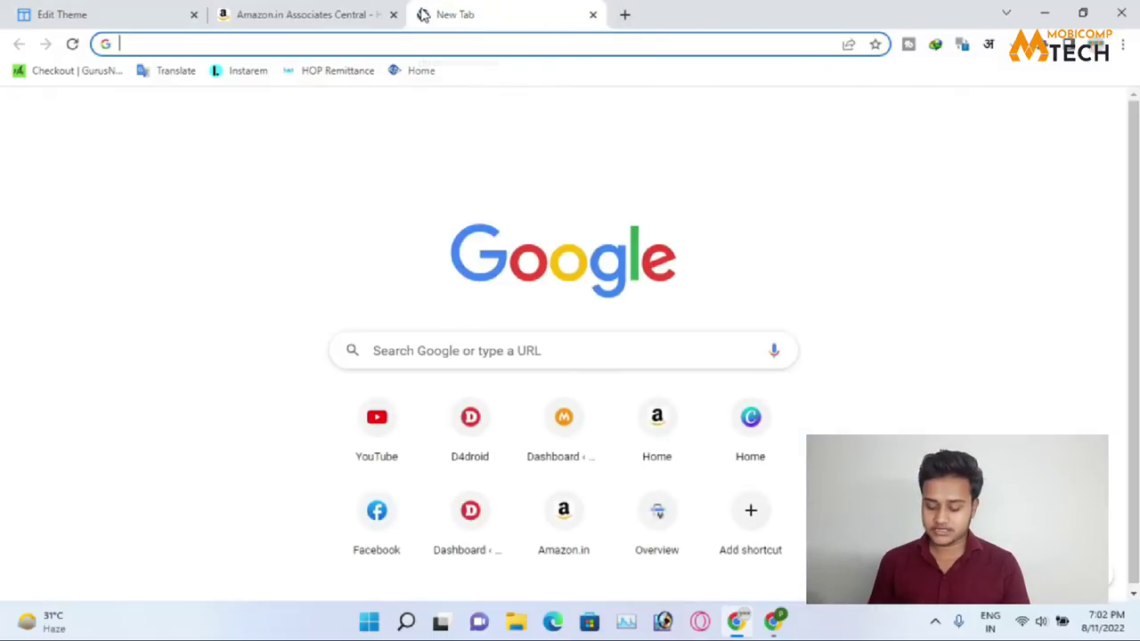
type("ama")
key("Return")
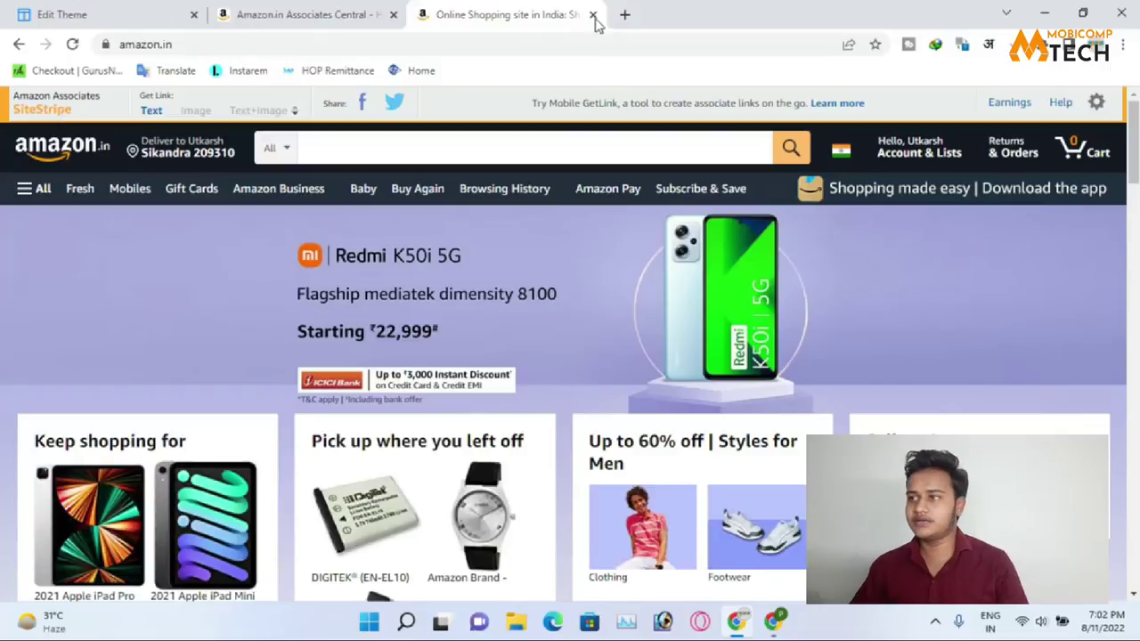
left_click(624, 15)
type("flip")
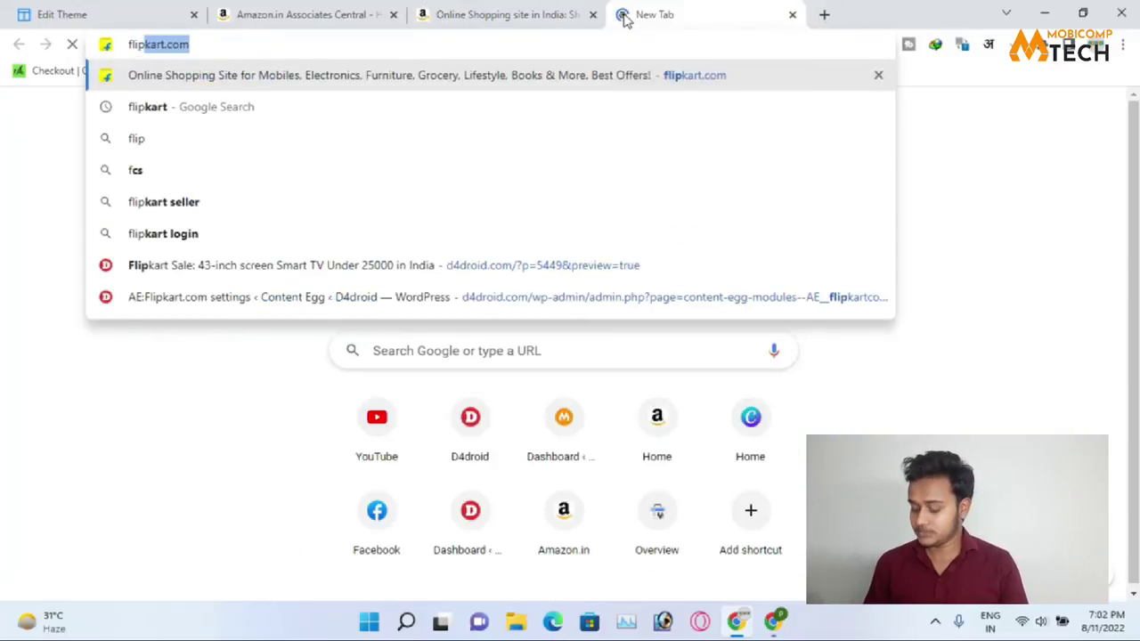
key("Return")
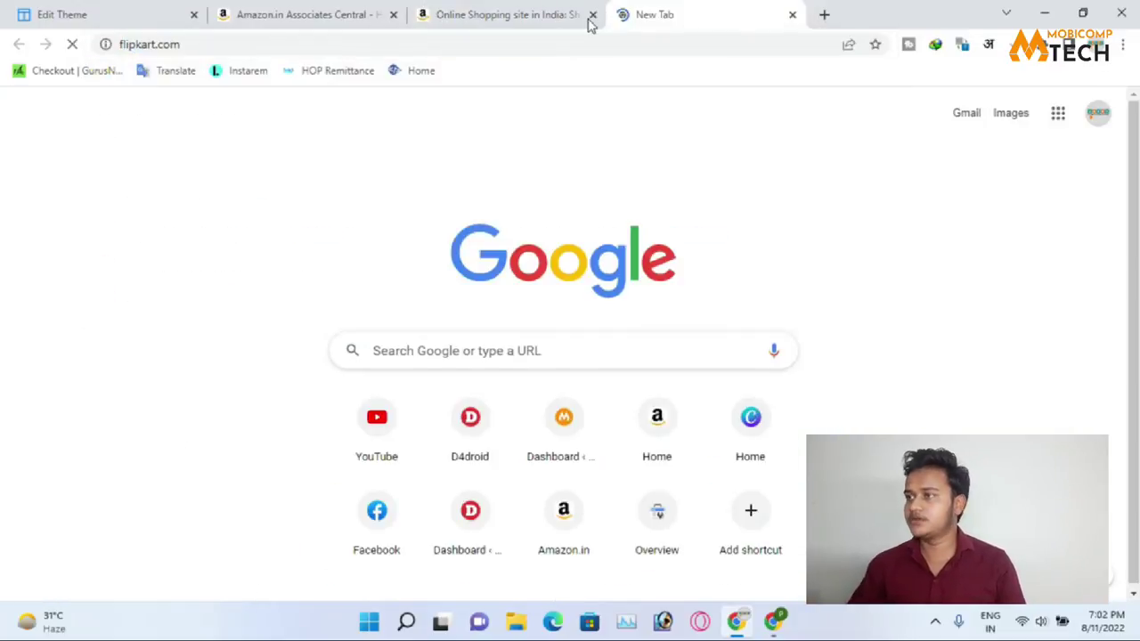
Browse the Amazon.in home page and open the Apple Watch Series product suggested under "Keep shopping for".
left_click(573, 11)
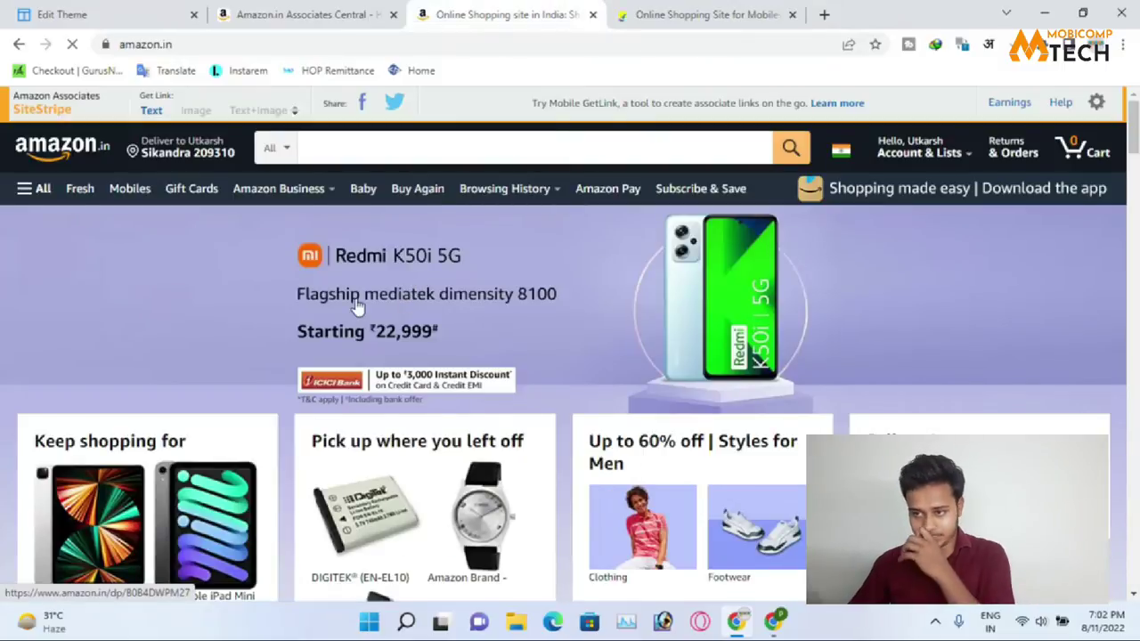
scroll(5, 330, "down", 5)
scroll(5, 334, "up", 3)
scroll(5, 332, "down", 2)
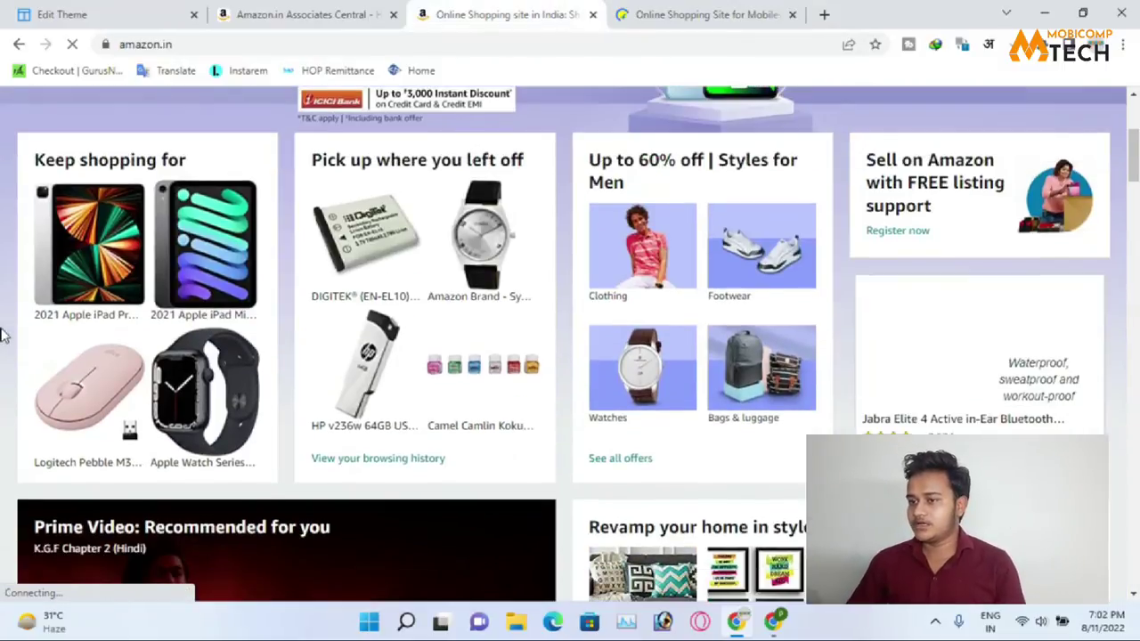
scroll(216, 271, "down", 1)
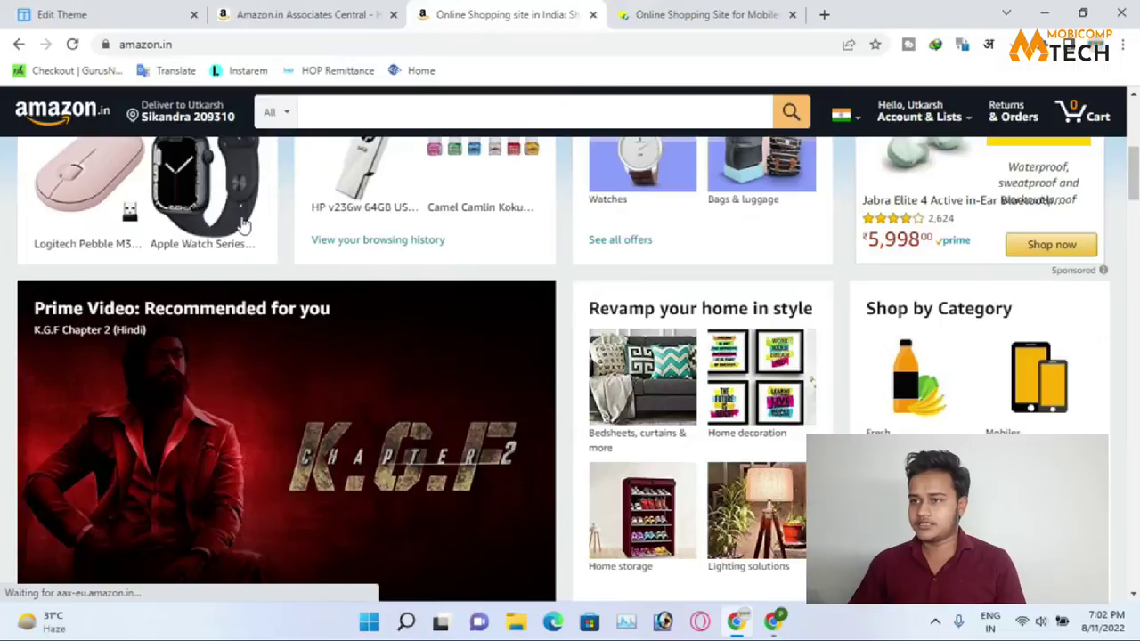
scroll(287, 300, "up", 4)
scroll(377, 350, "down", 3)
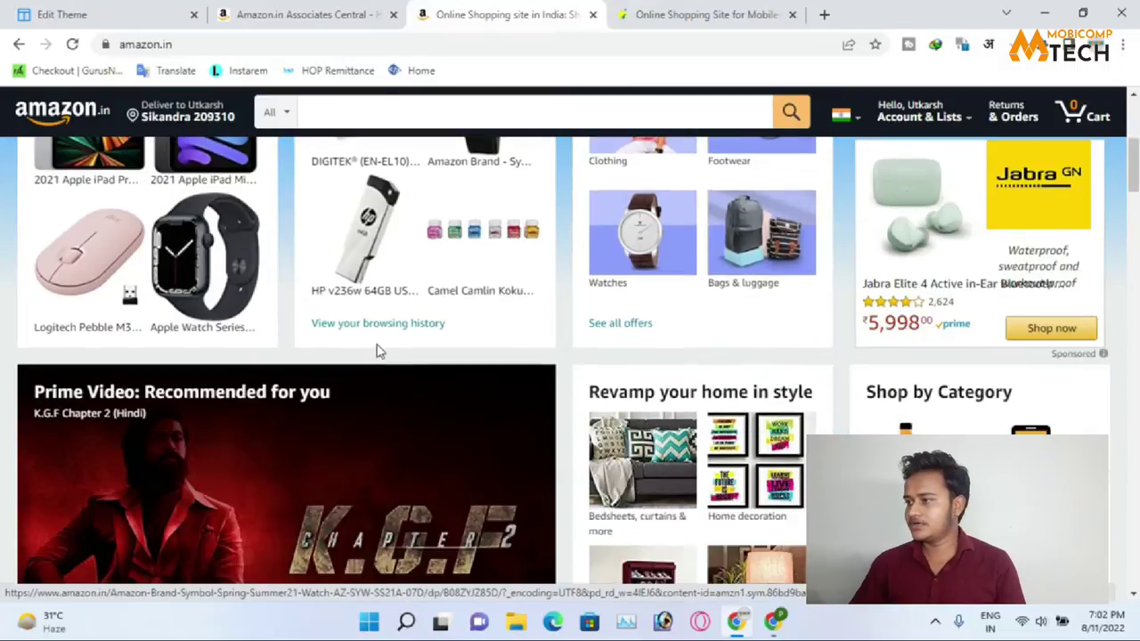
left_click(205, 257)
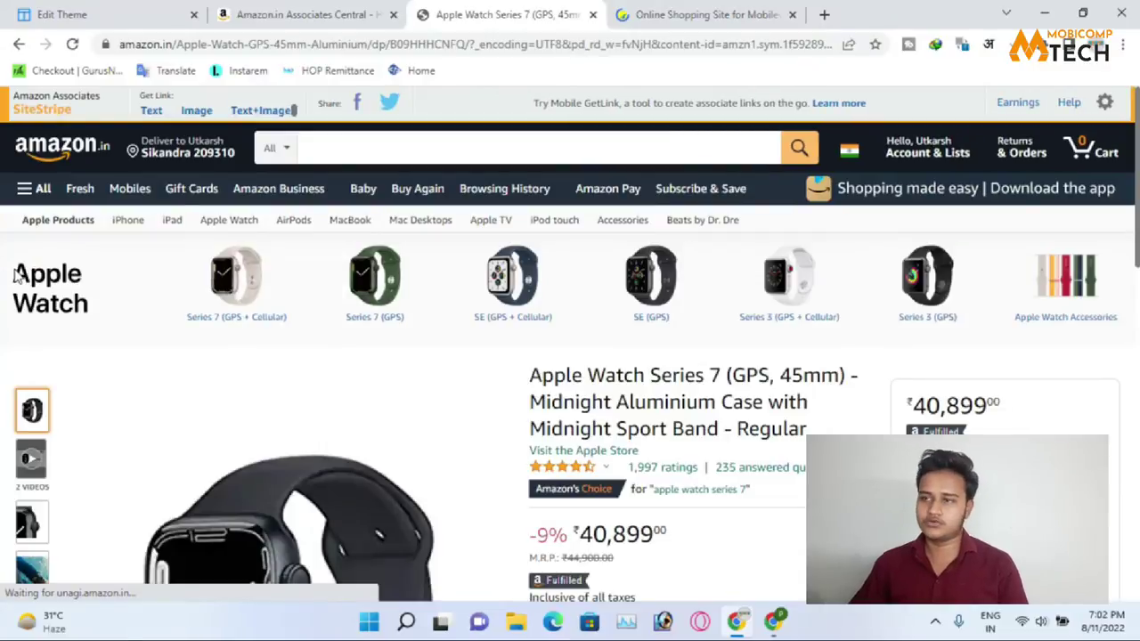
Copy "Apple Watch Series 7" from the Amazon product heading into the Product Title field of the Affiliatable form.
scroll(596, 303, "down", 2)
scroll(638, 405, "down", 1)
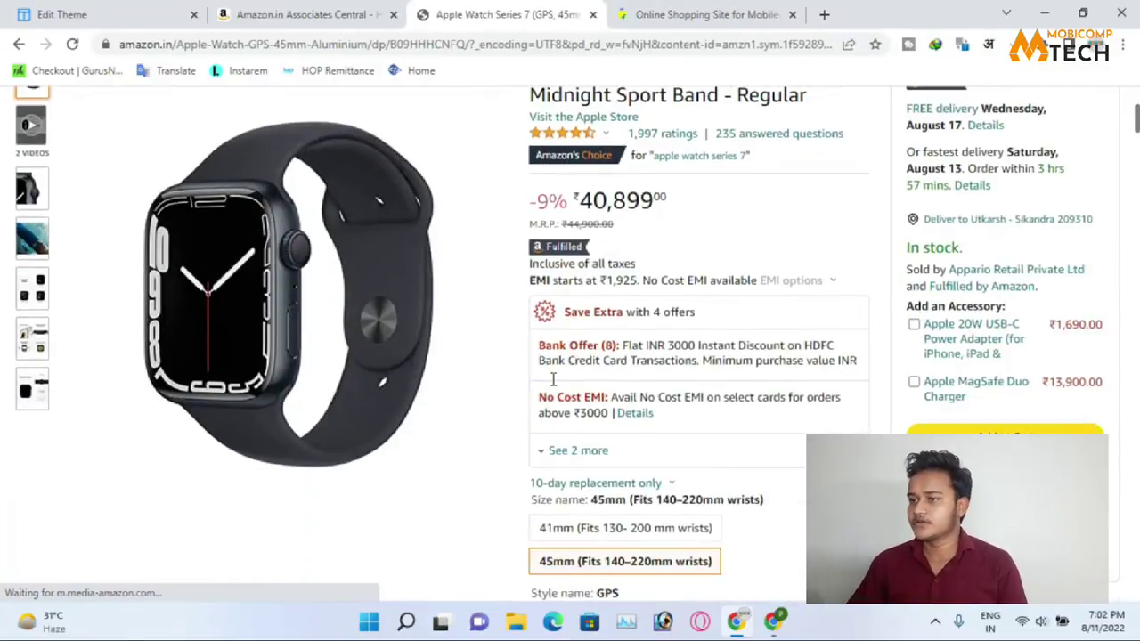
scroll(552, 381, "up", 4)
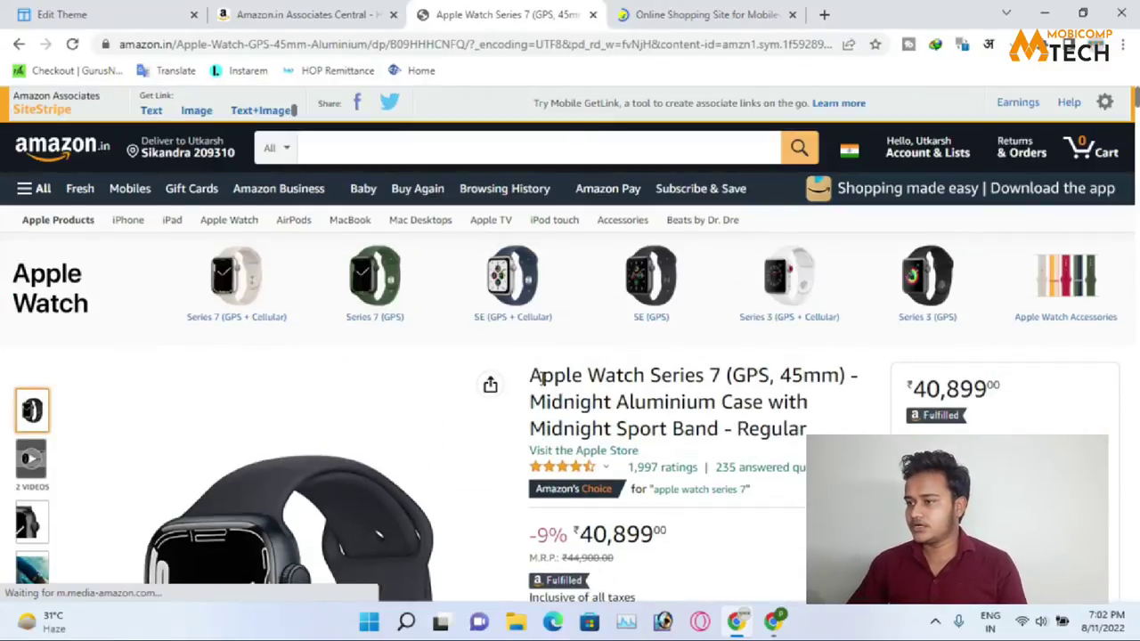
left_click_drag(531, 374, 721, 375)
key("ctrl+c")
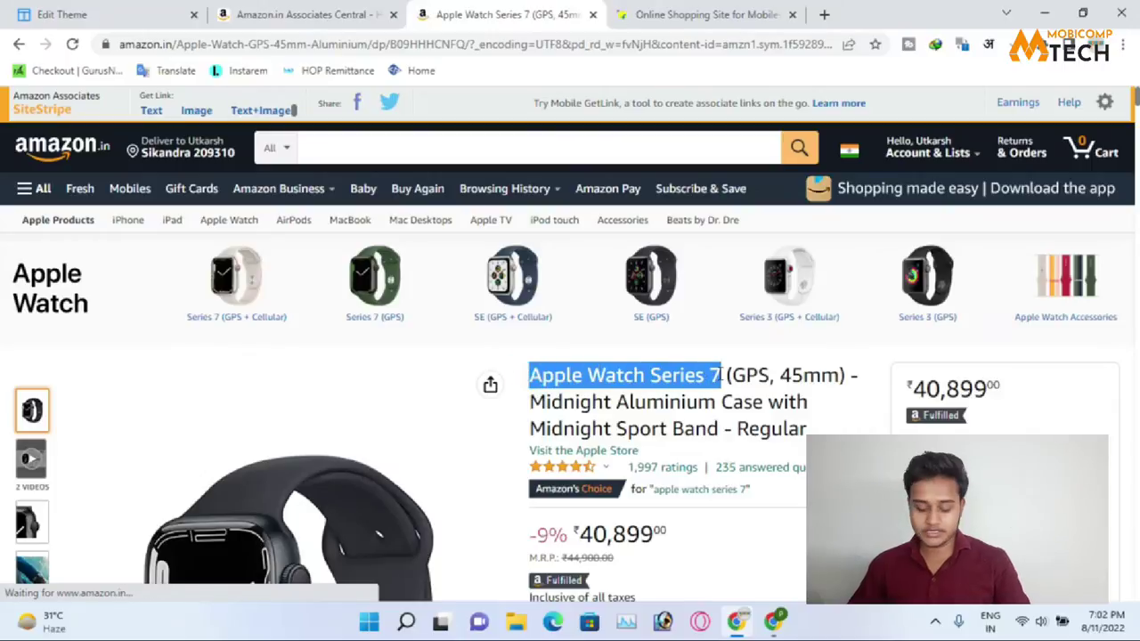
left_click(164, 9)
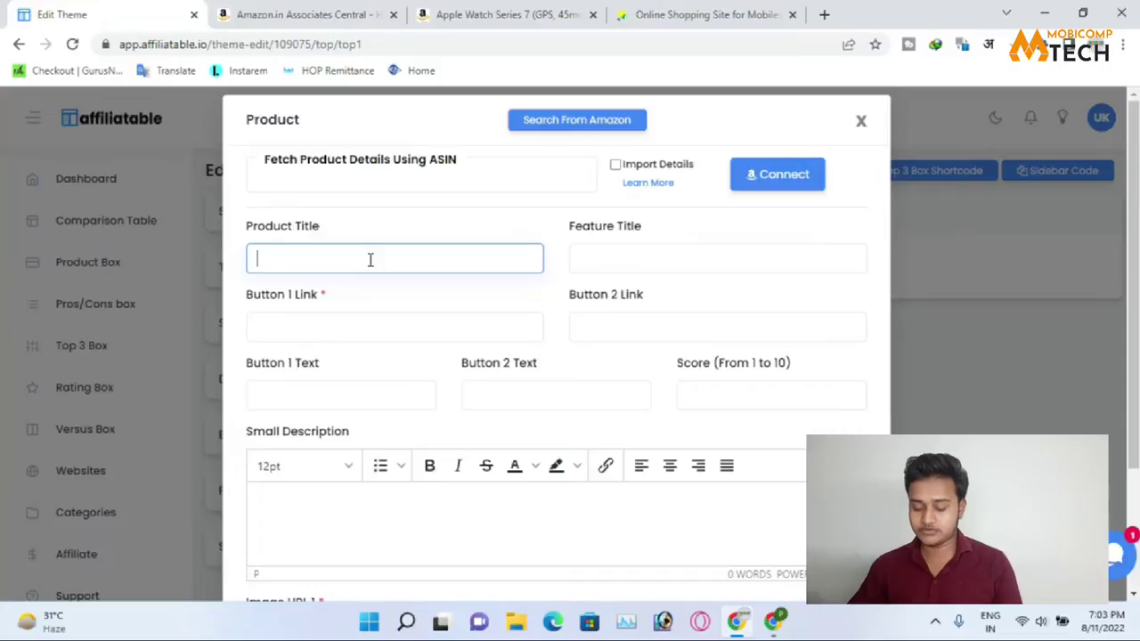
key("ctrl+v")
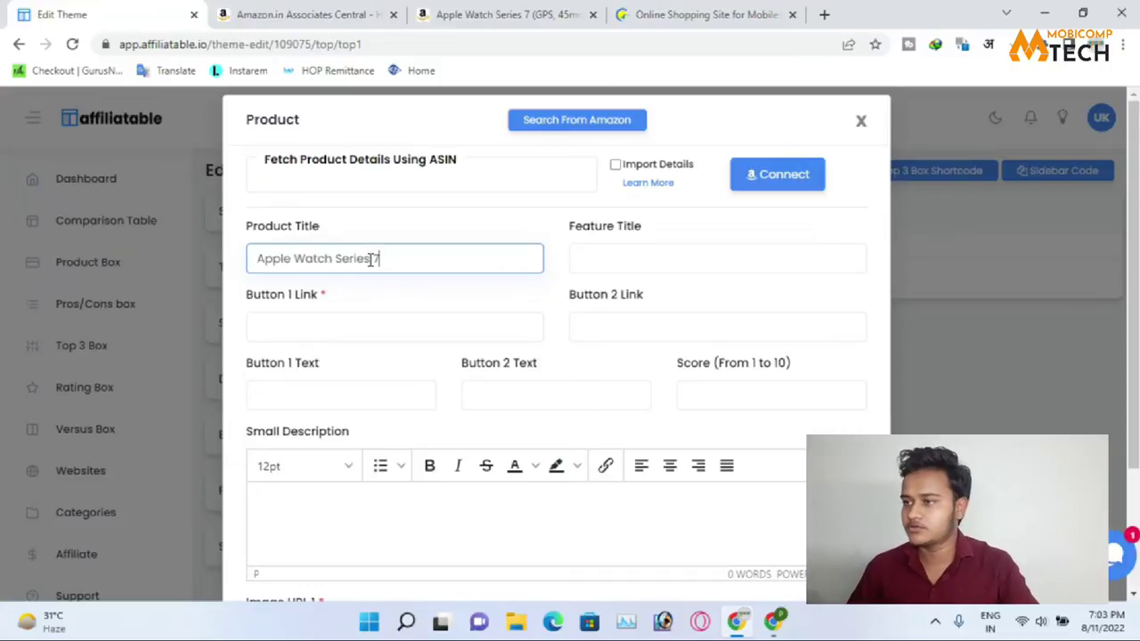
Generate a short affiliate text link for the Apple Watch product page to use as the Button 1 Link.
left_click(605, 259)
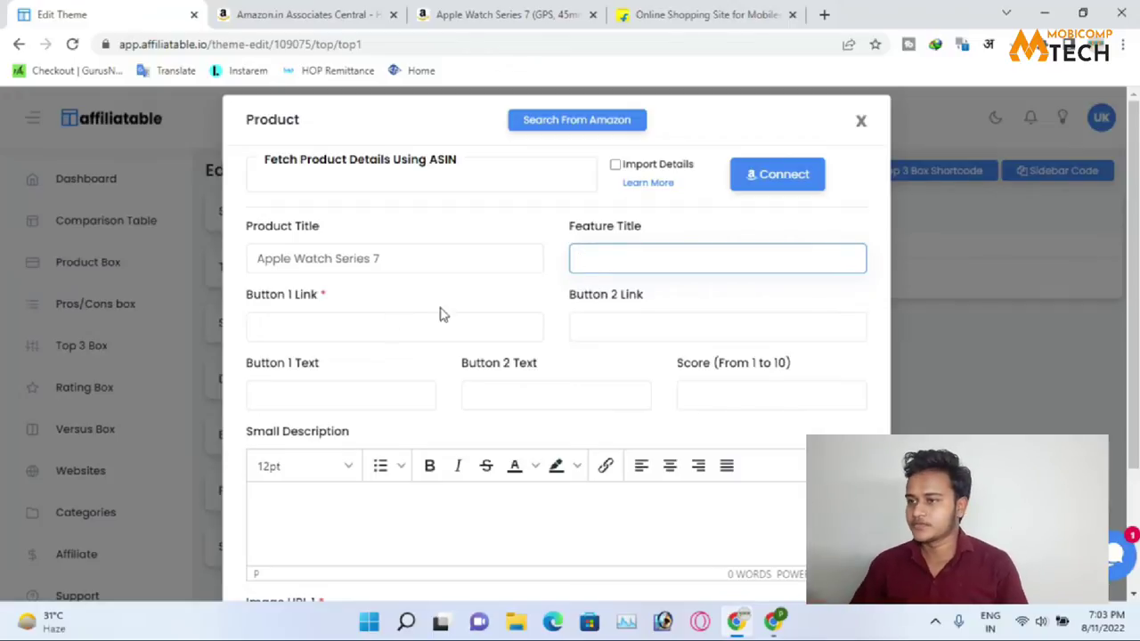
left_click(354, 332)
left_click(353, 333)
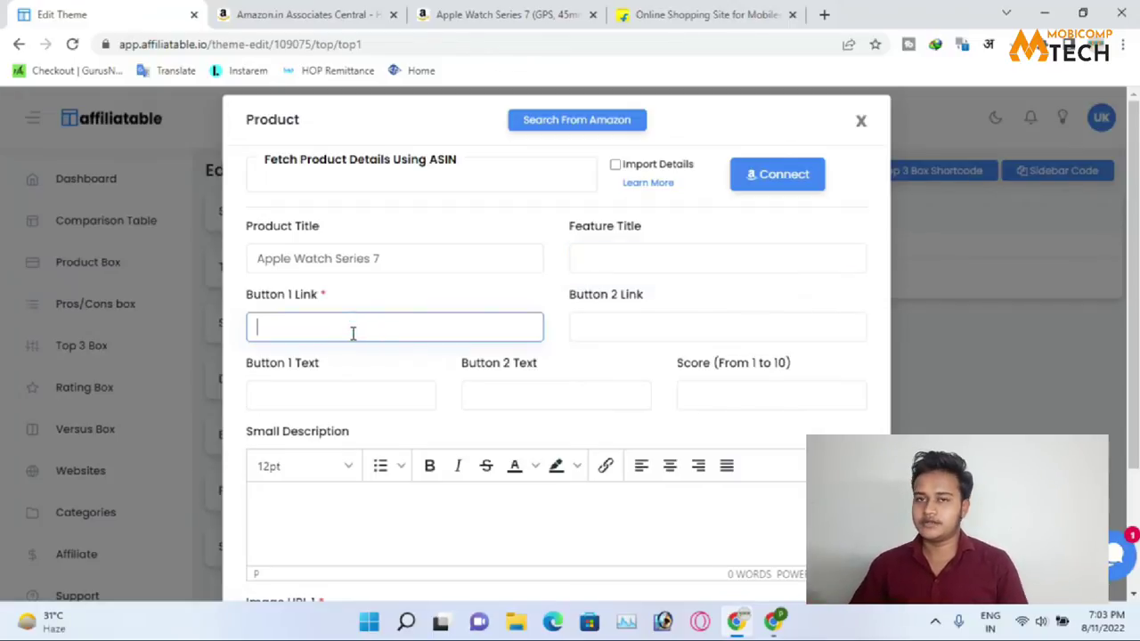
left_click(590, 326)
left_click(411, 320)
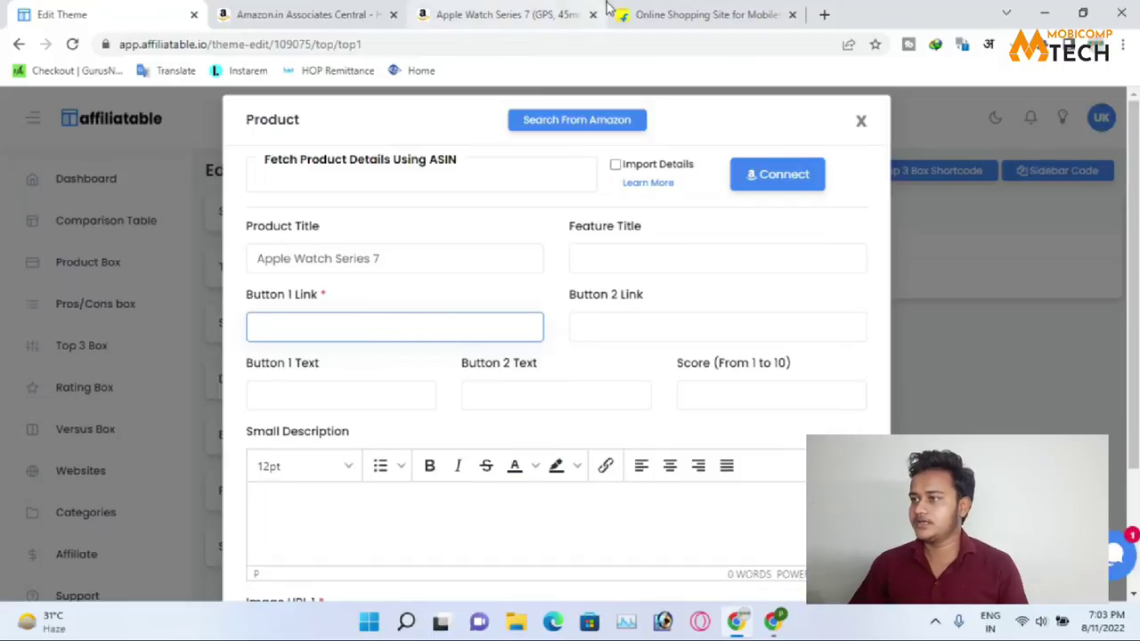
left_click(452, 25)
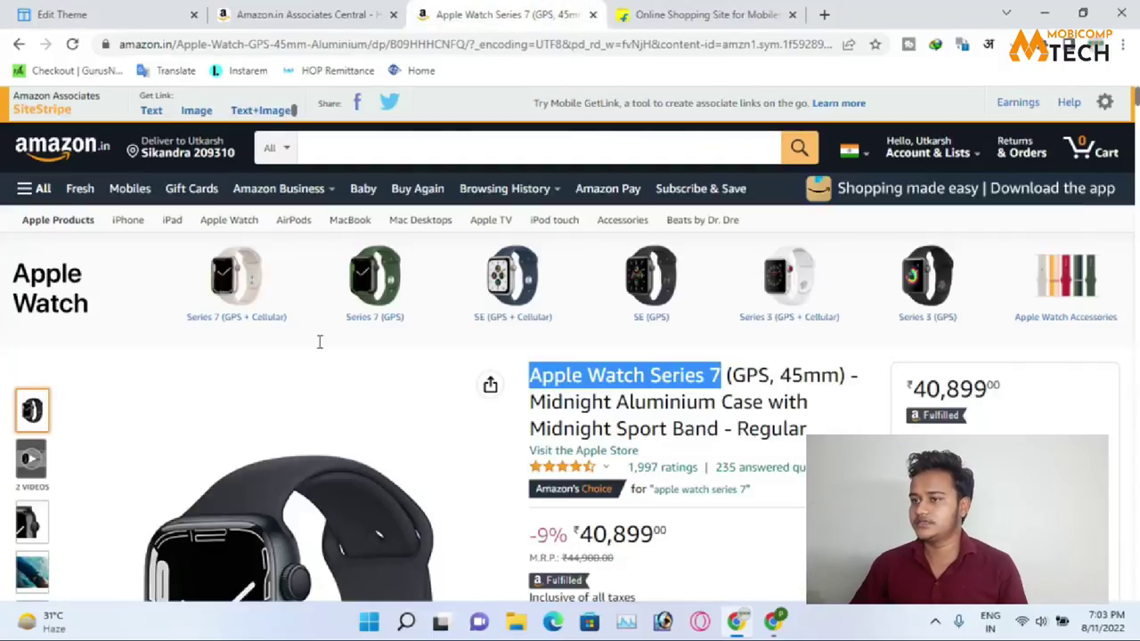
left_click(149, 112)
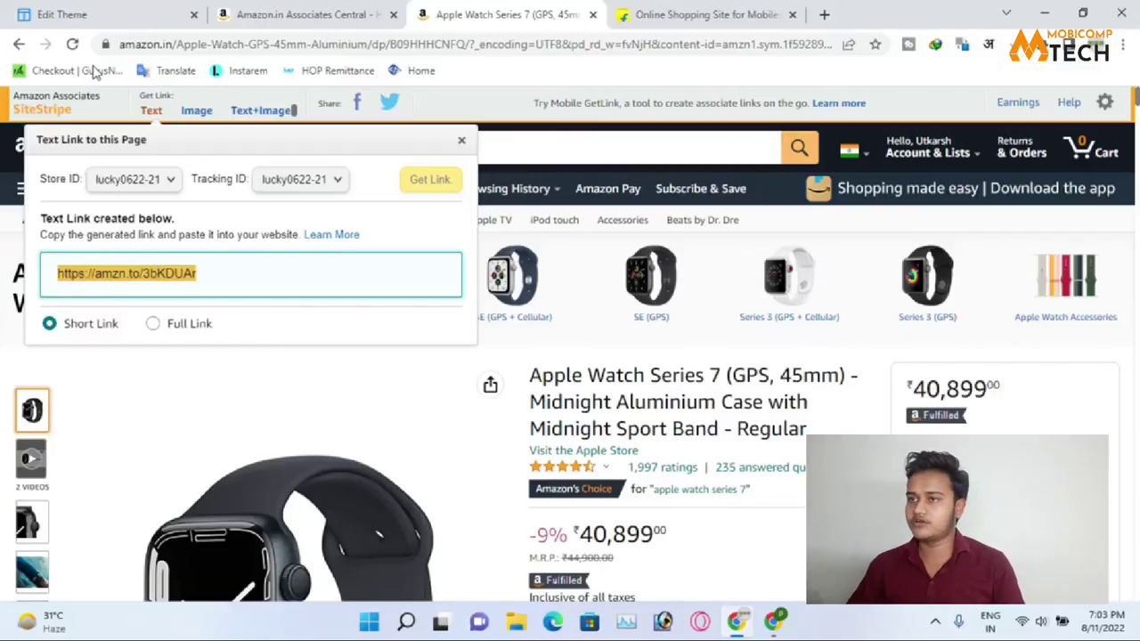
left_click(89, 14)
type("https://amzn.to/3bKDUAr")
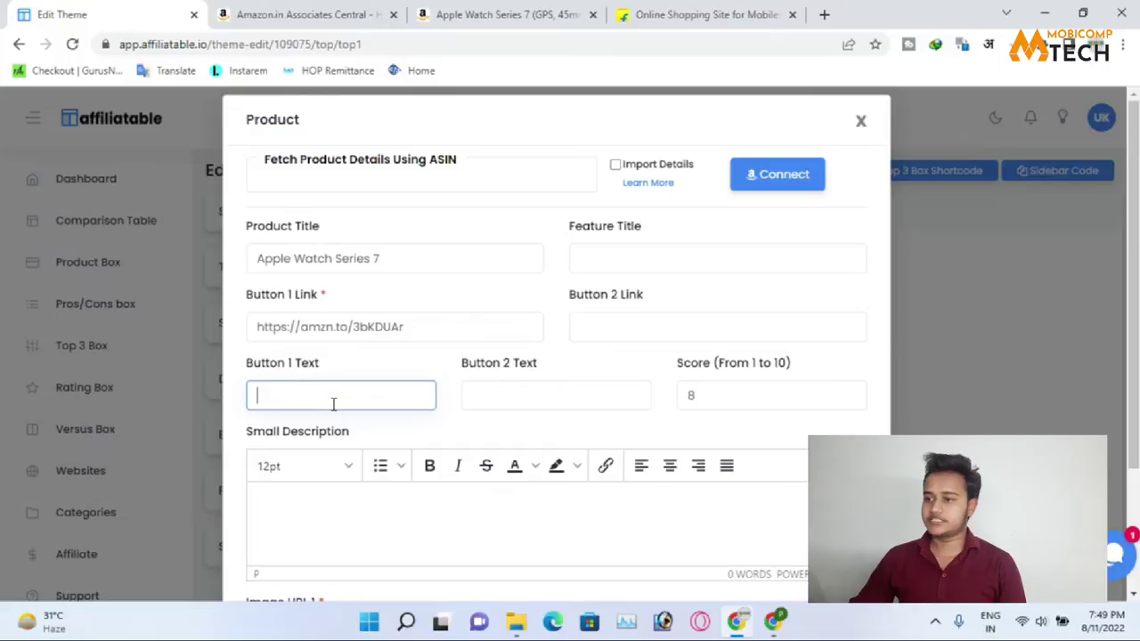
scroll(333, 403, "down", 1)
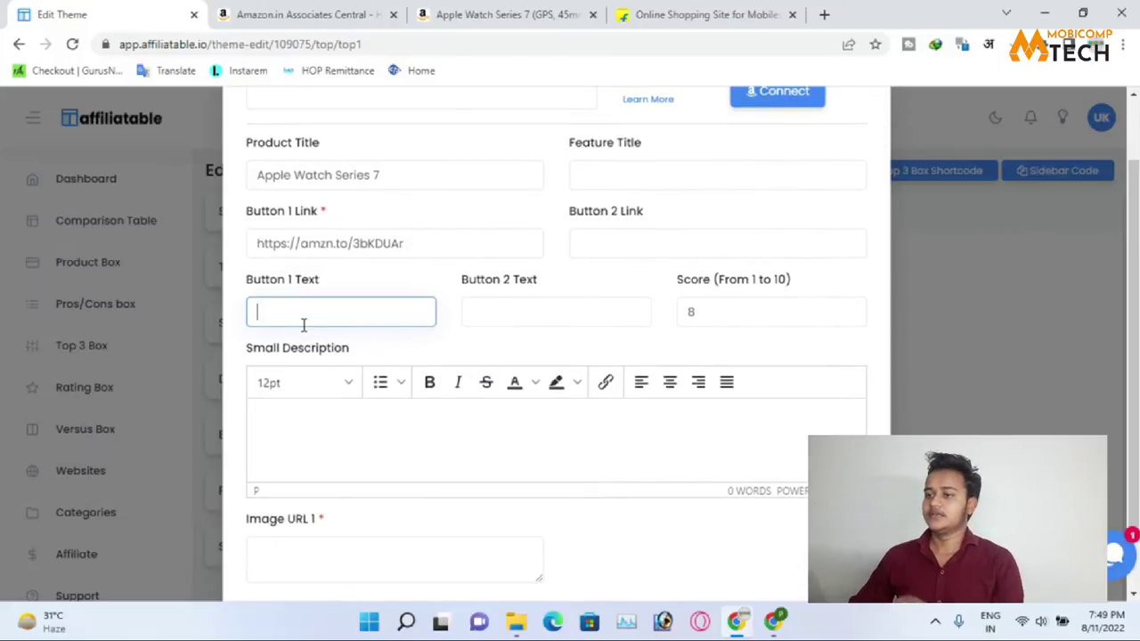
type("Buy Now")
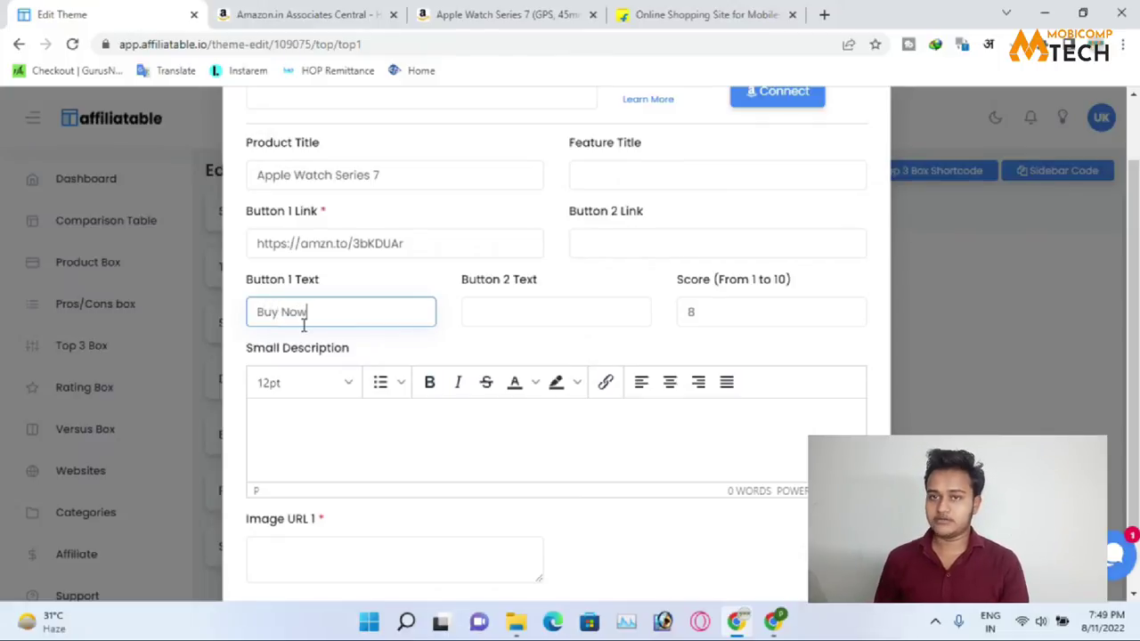
left_click(481, 310)
left_click(625, 238)
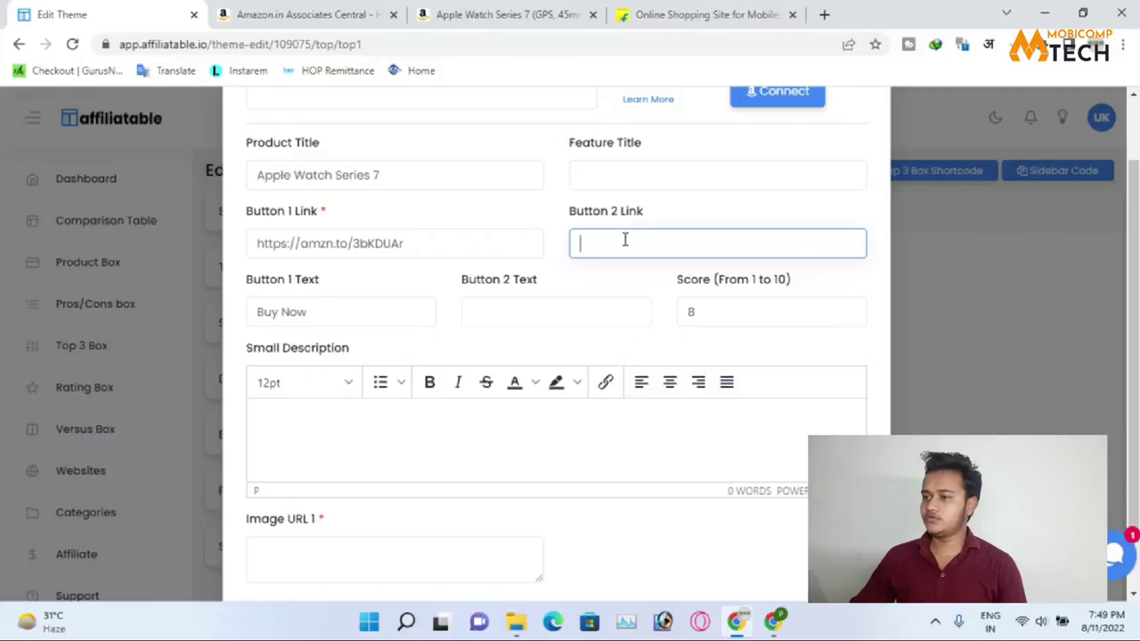
left_click(505, 322)
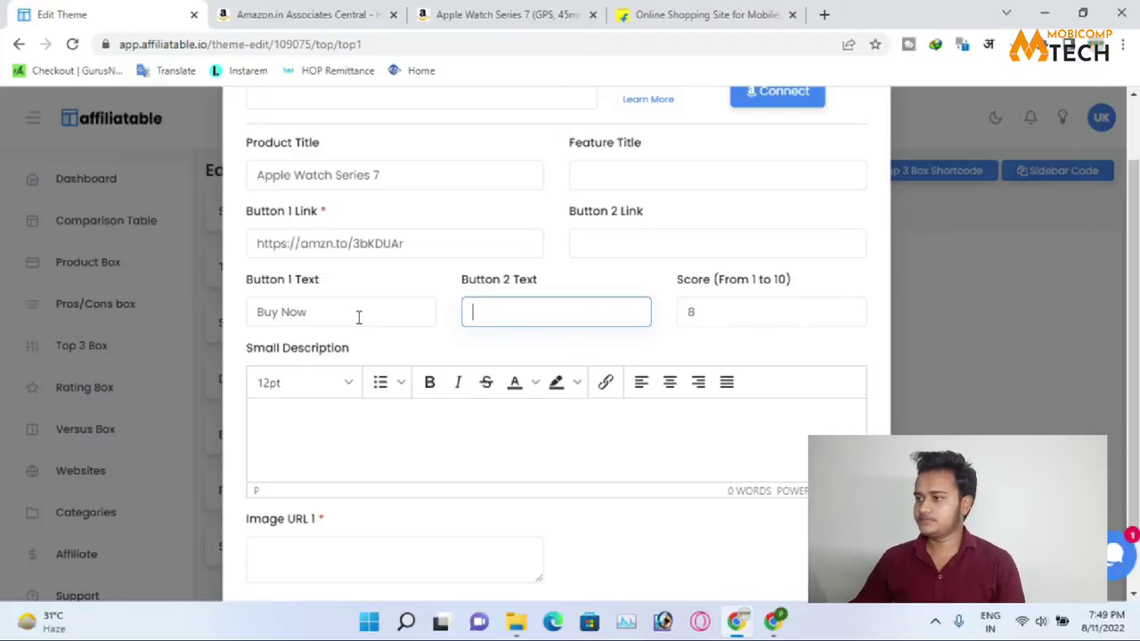
left_click(715, 316)
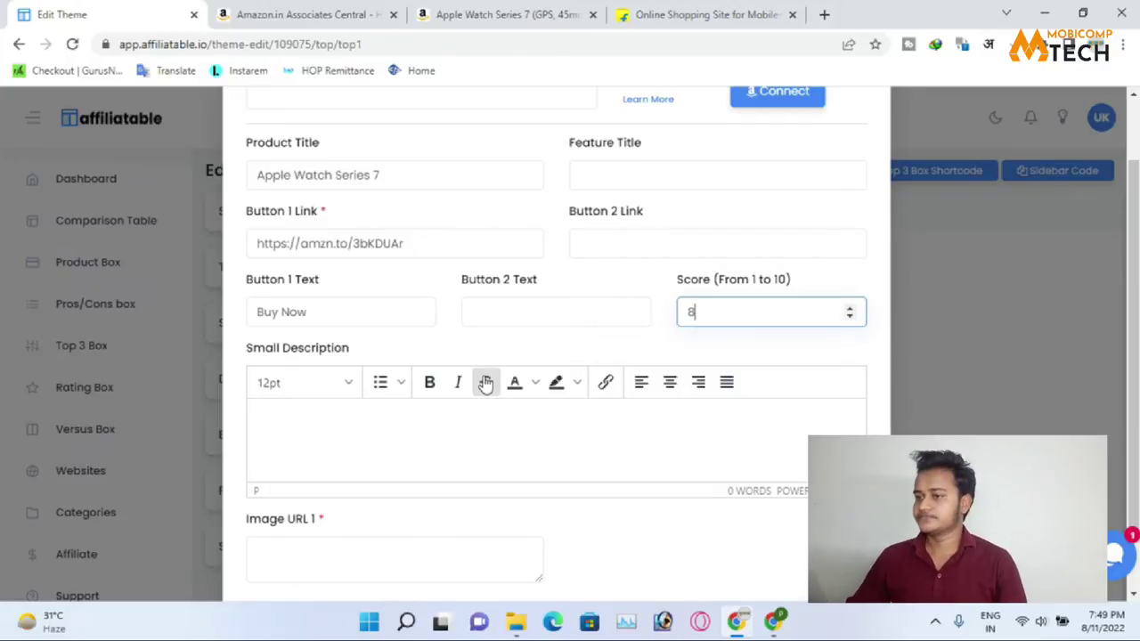
left_click_drag(240, 348, 364, 347)
left_click(369, 352)
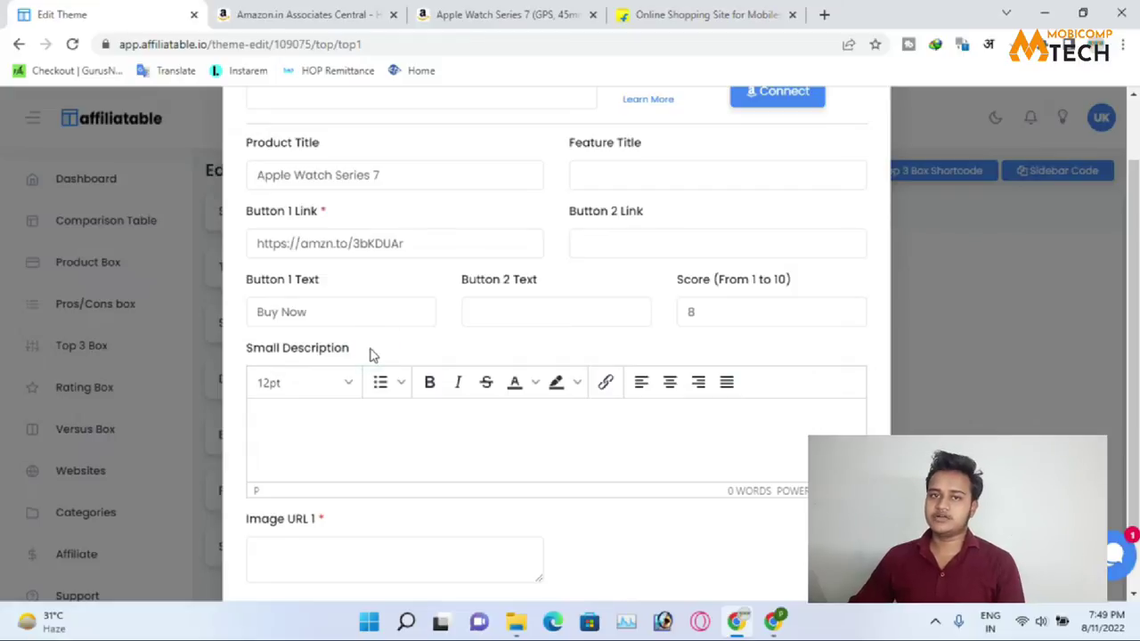
Copy the first "About this item" point, on the Always-on Retina display, from the Amazon page into the Small Description.
left_click(349, 425)
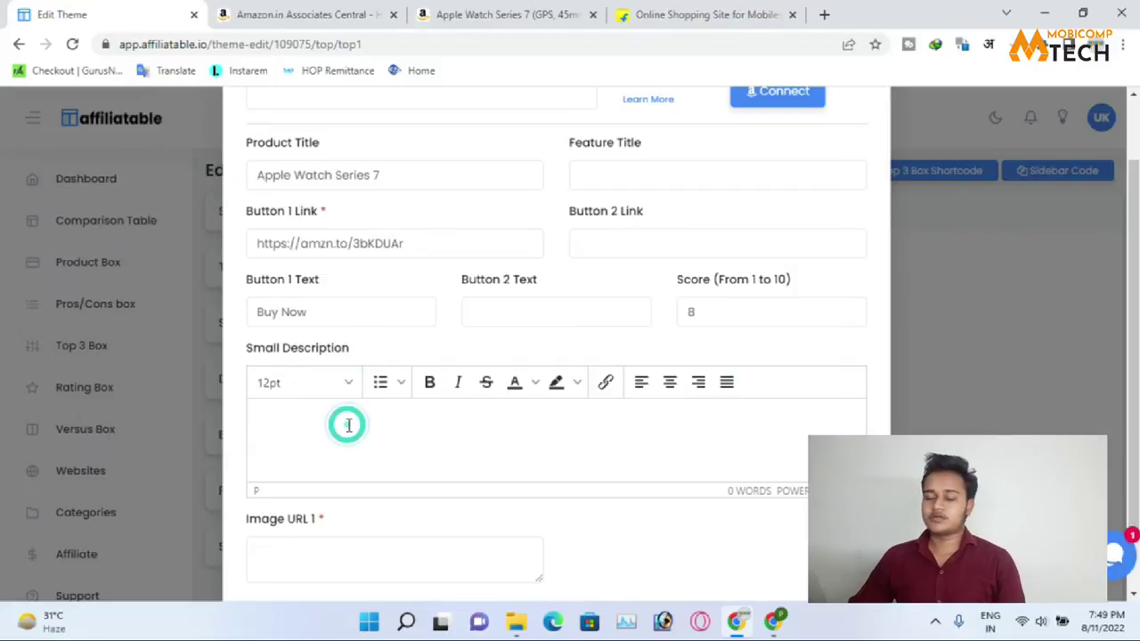
key("ctrl+Tab")
key("ctrl+Tab")
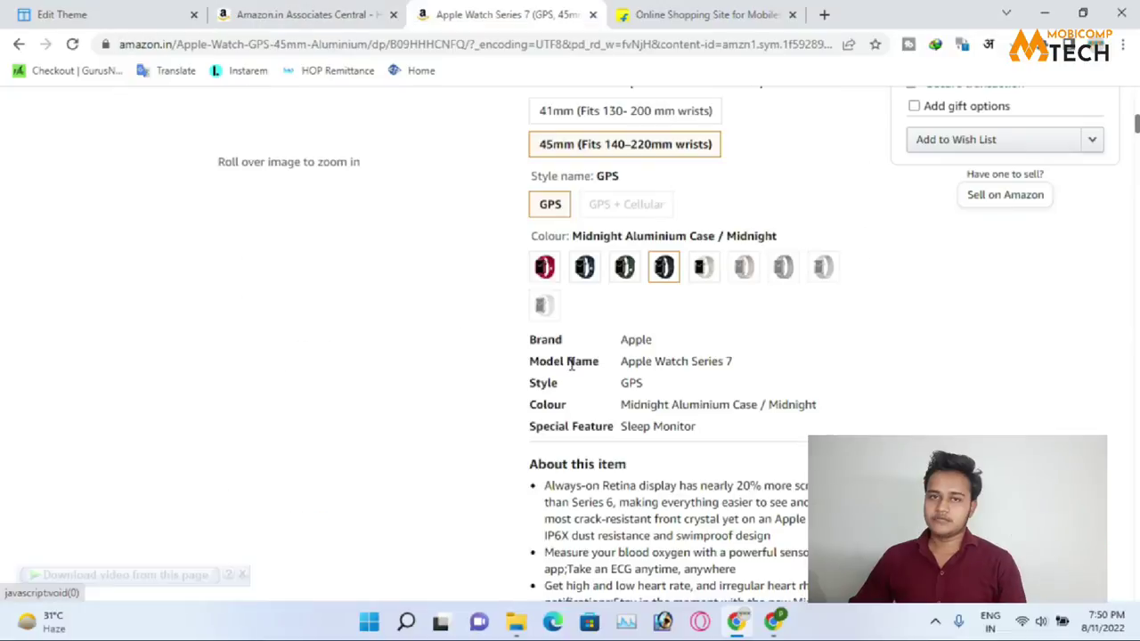
scroll(561, 356, "down", 3)
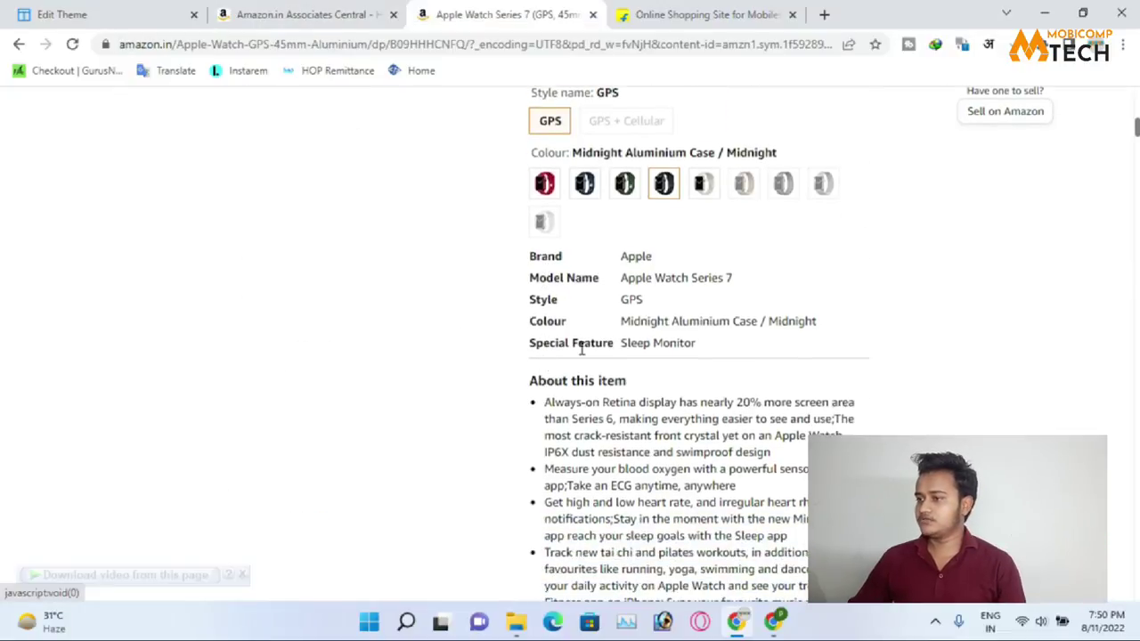
left_click_drag(544, 235, 776, 289)
left_click(62, 14)
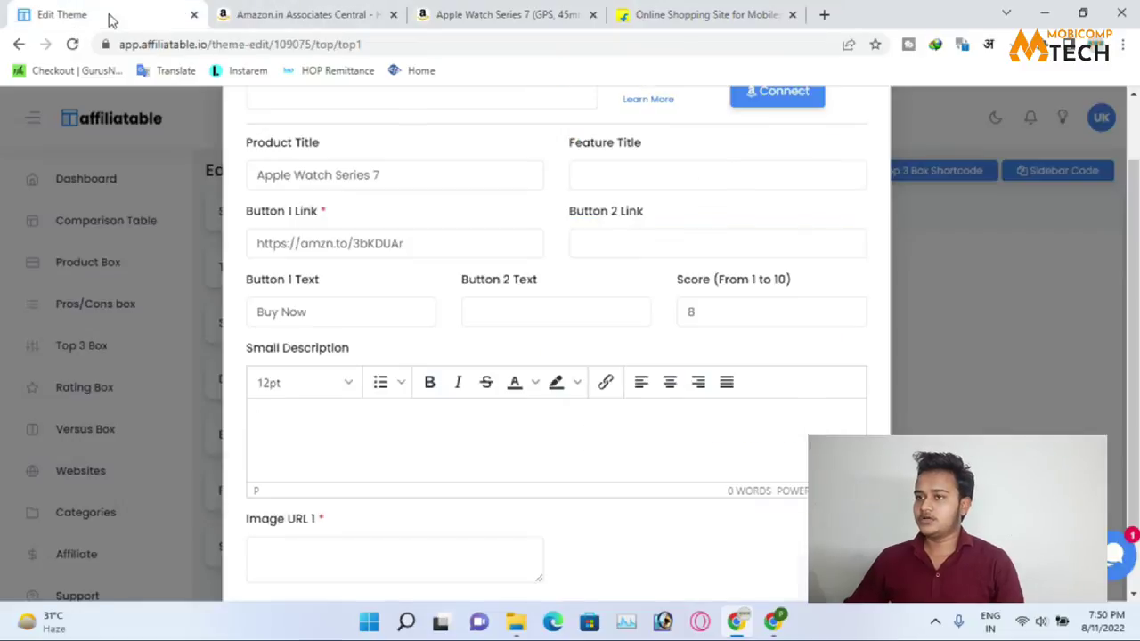
type("Always-on Retina display has nearly 20% more screen area than Series 6, making everything easier to see and use.The most crack-resistant front crystal yet on an Apple Watch, IP6X dust resistance and swimproof design")
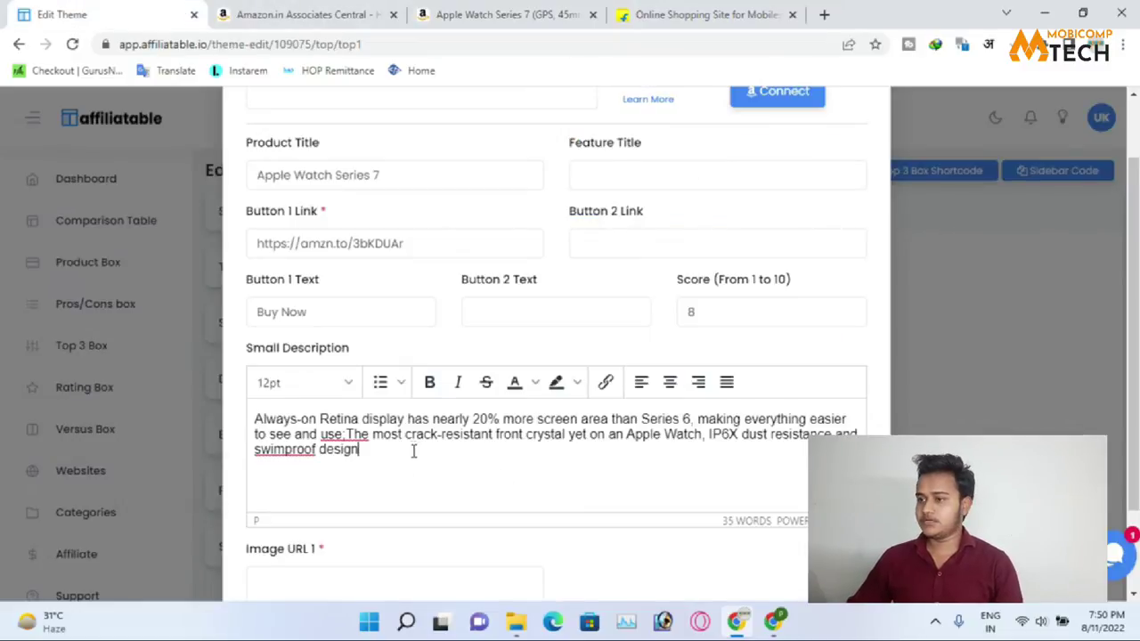
Format the Small Description as a bulleted list and split it into four items after "Series 6,", "use;" and "Apple Watch,".
left_click(698, 419)
key("Return")
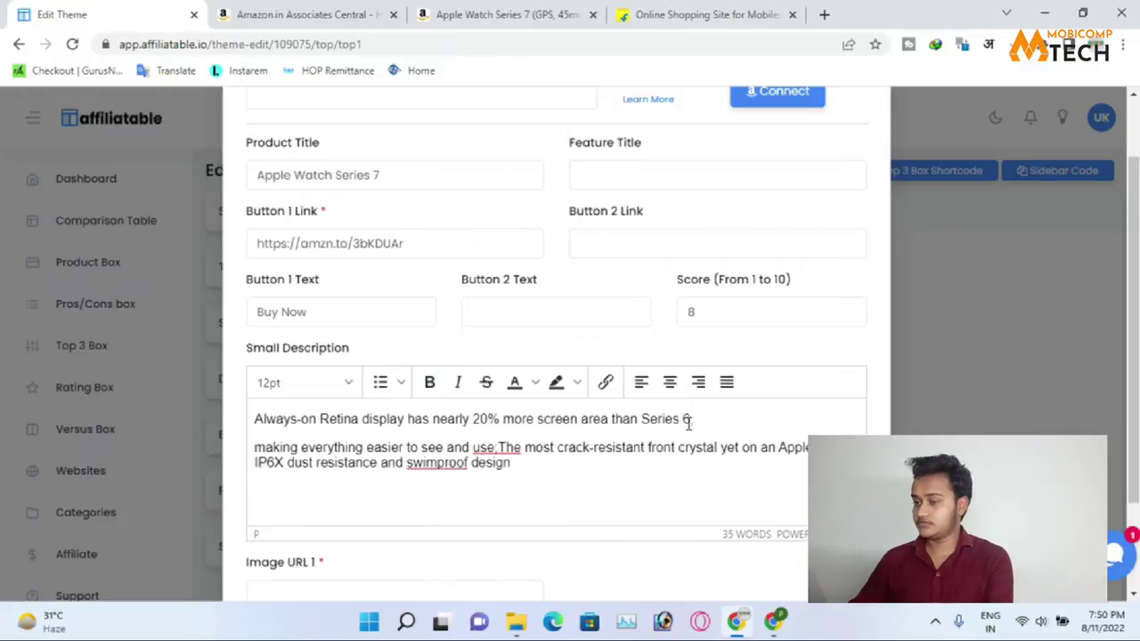
key("BackSpace")
left_click(381, 383)
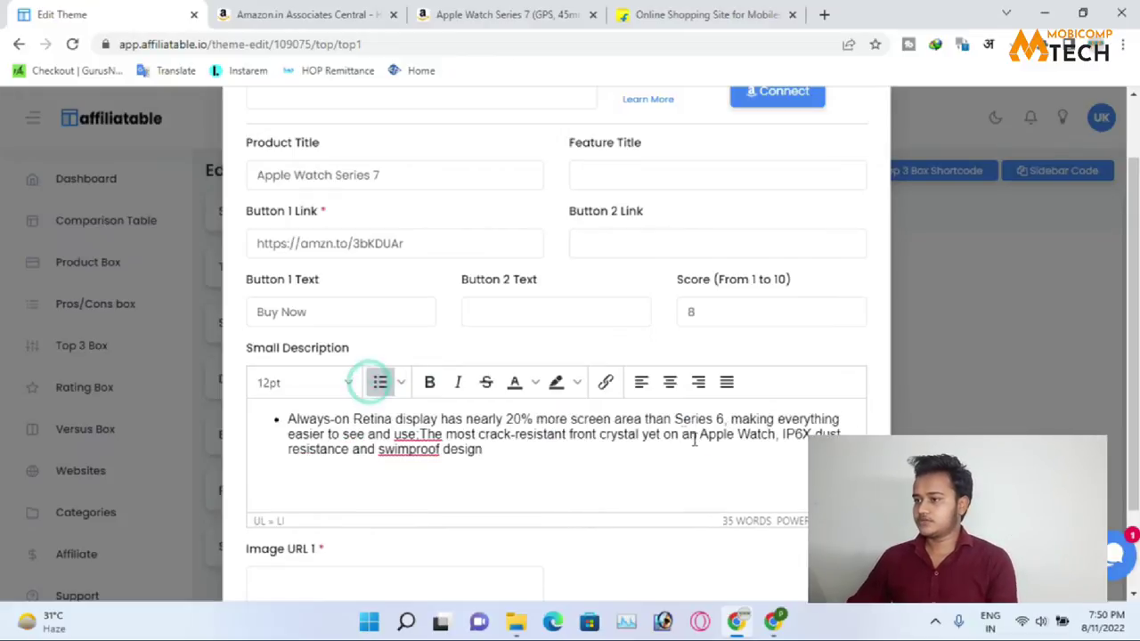
key("Return")
left_click(532, 434)
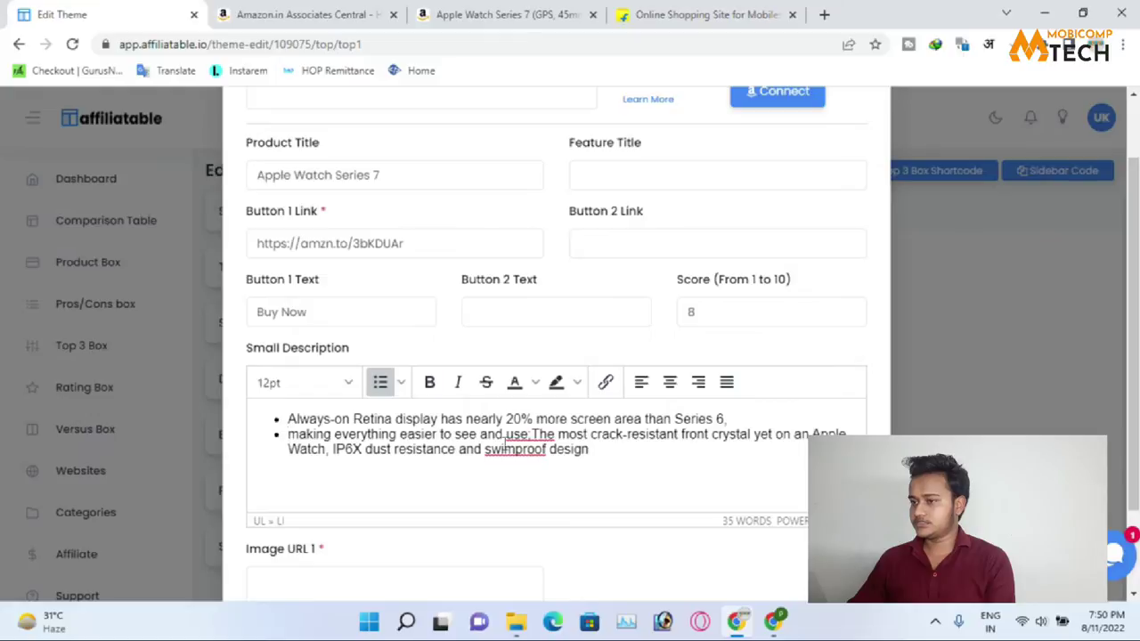
key("Return")
left_click(651, 449)
key("Return")
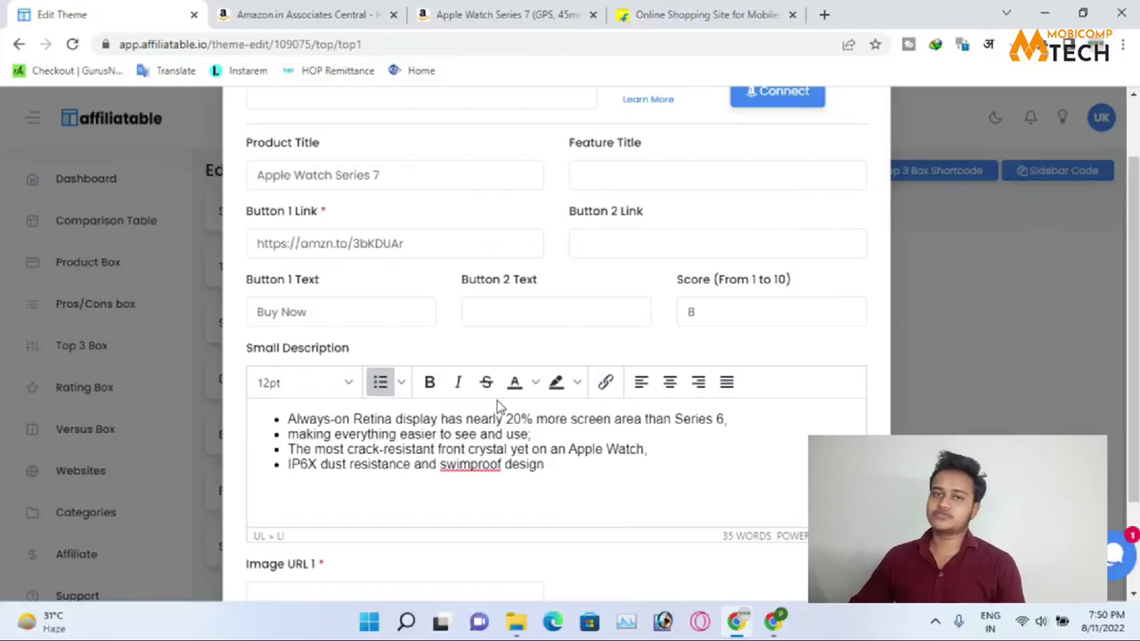
Copy the address of the main Apple Watch Series 7 picture on the Amazon product page into Image URL 1.
scroll(472, 465, "down", 1)
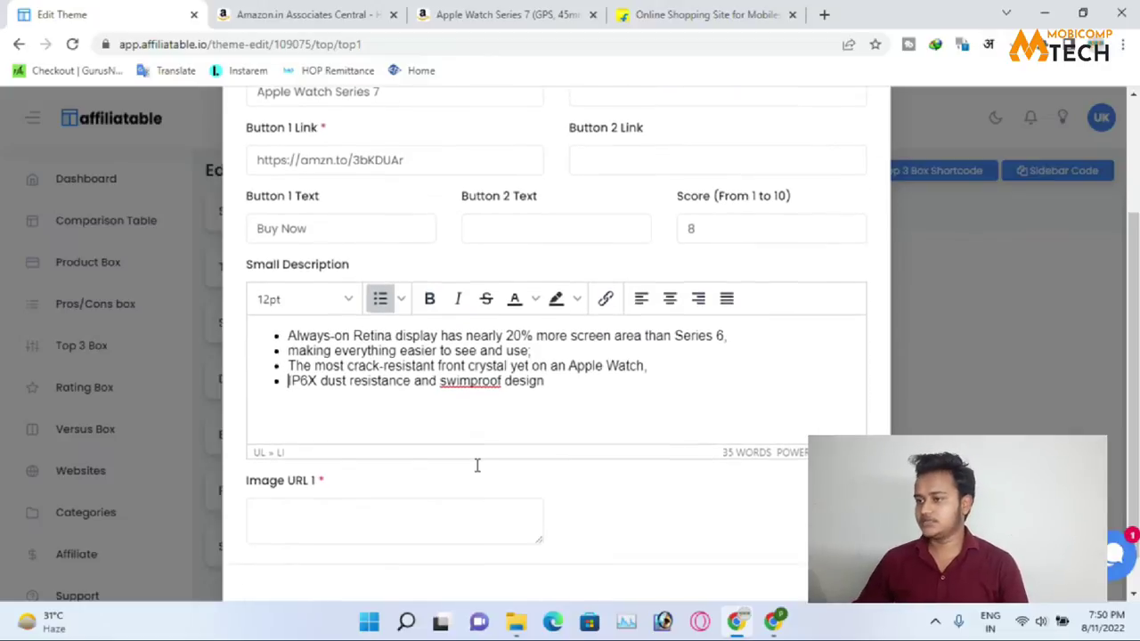
scroll(474, 472, "down", 1)
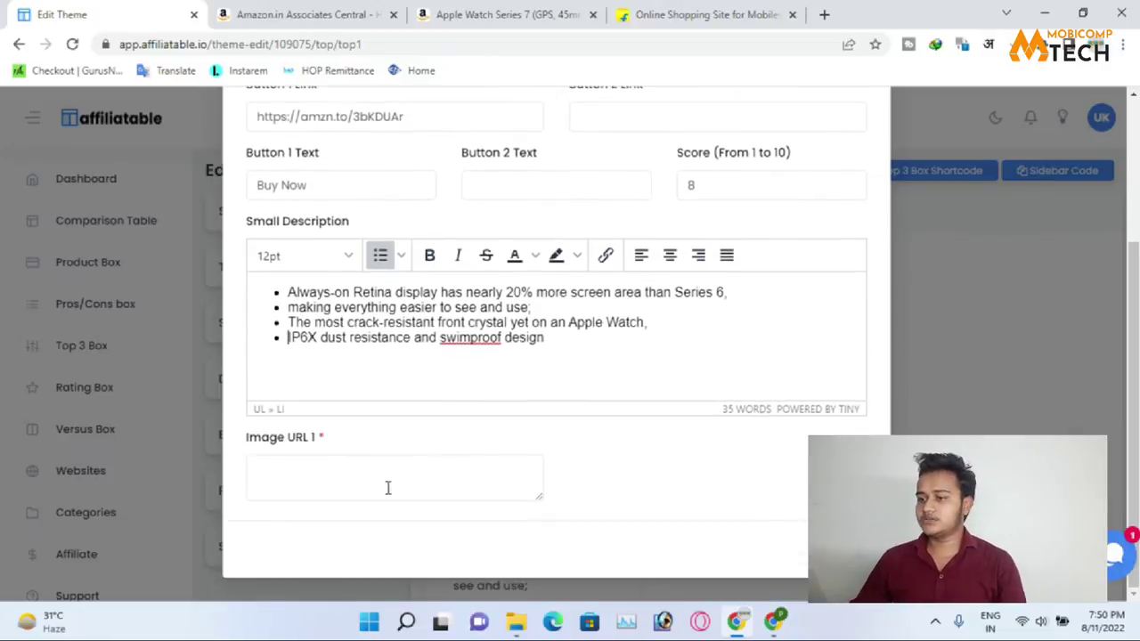
left_click(282, 483)
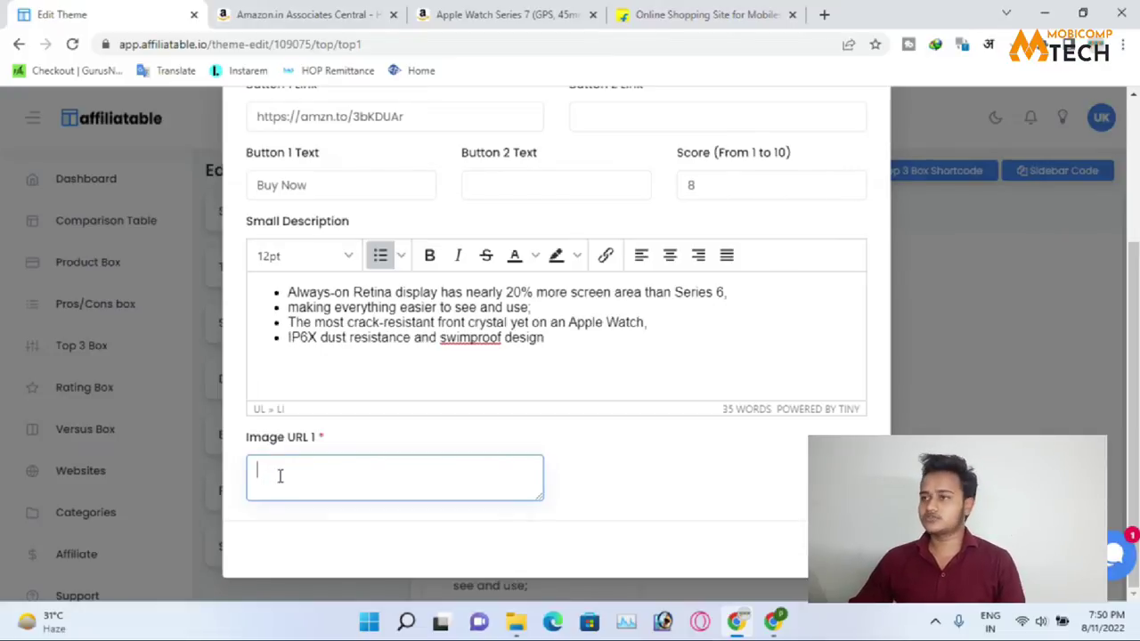
left_click(468, 16)
scroll(685, 418, "up", 10)
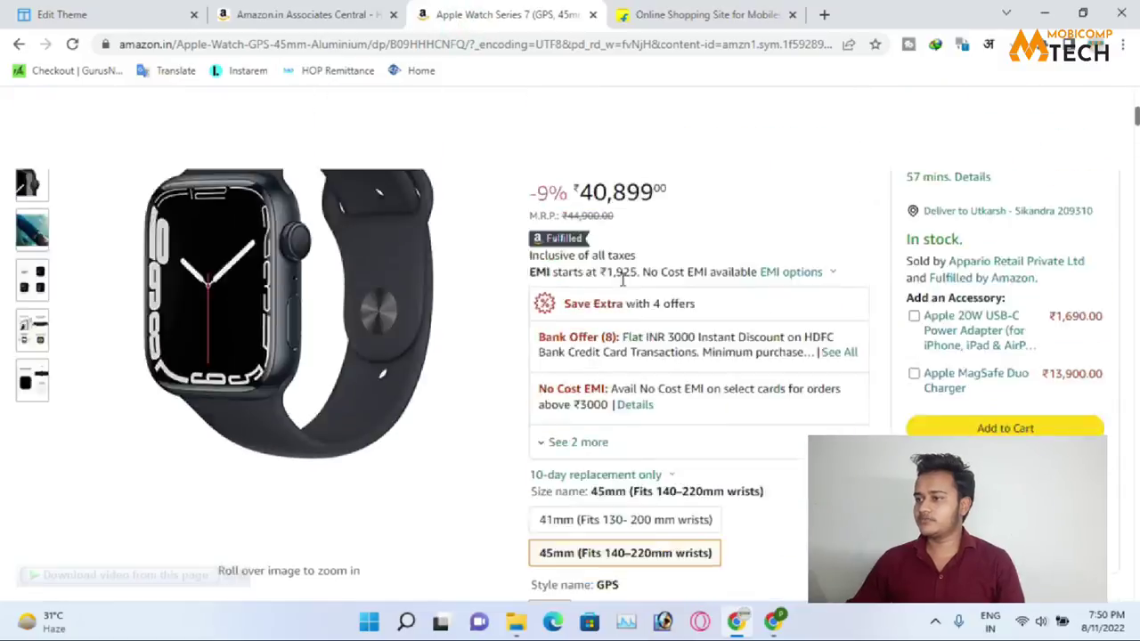
scroll(686, 414, "down", 3)
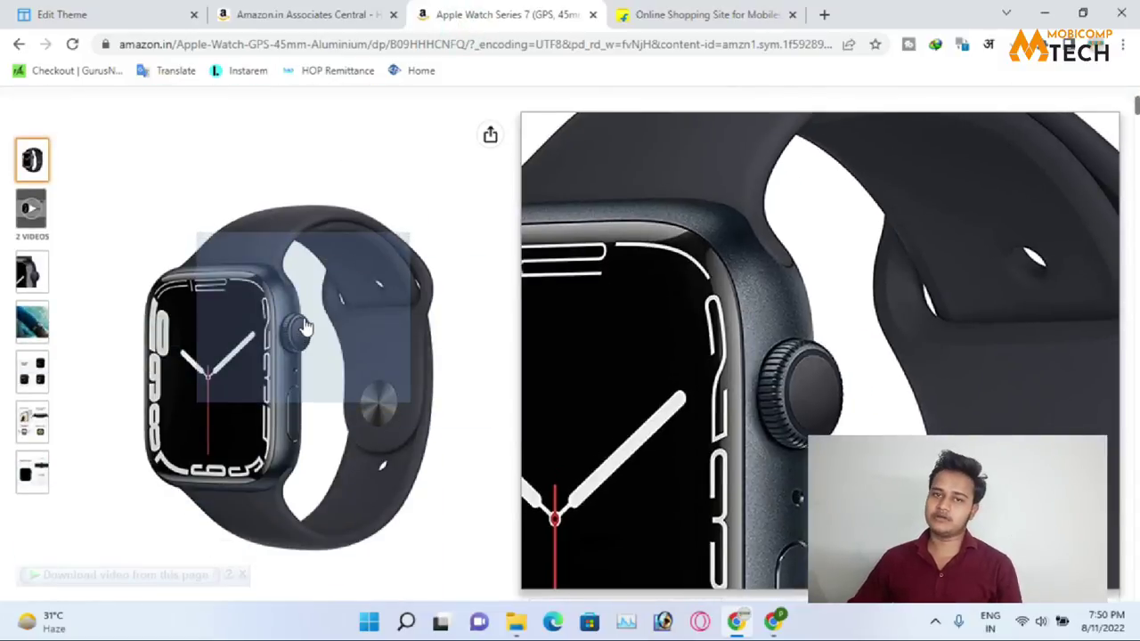
right_click(303, 326)
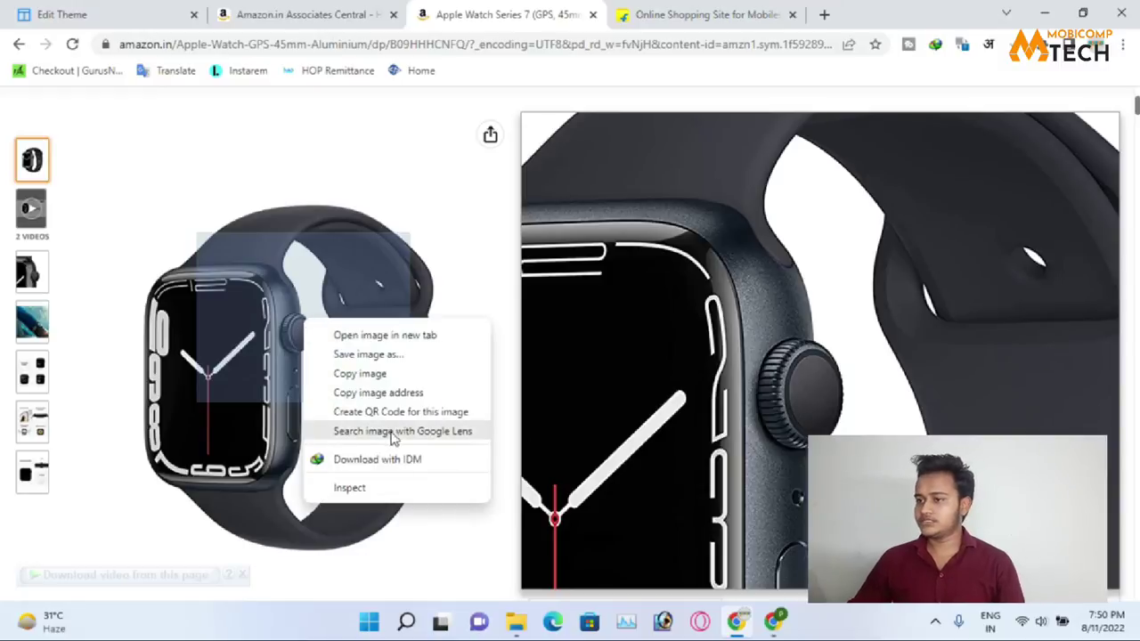
left_click(399, 392)
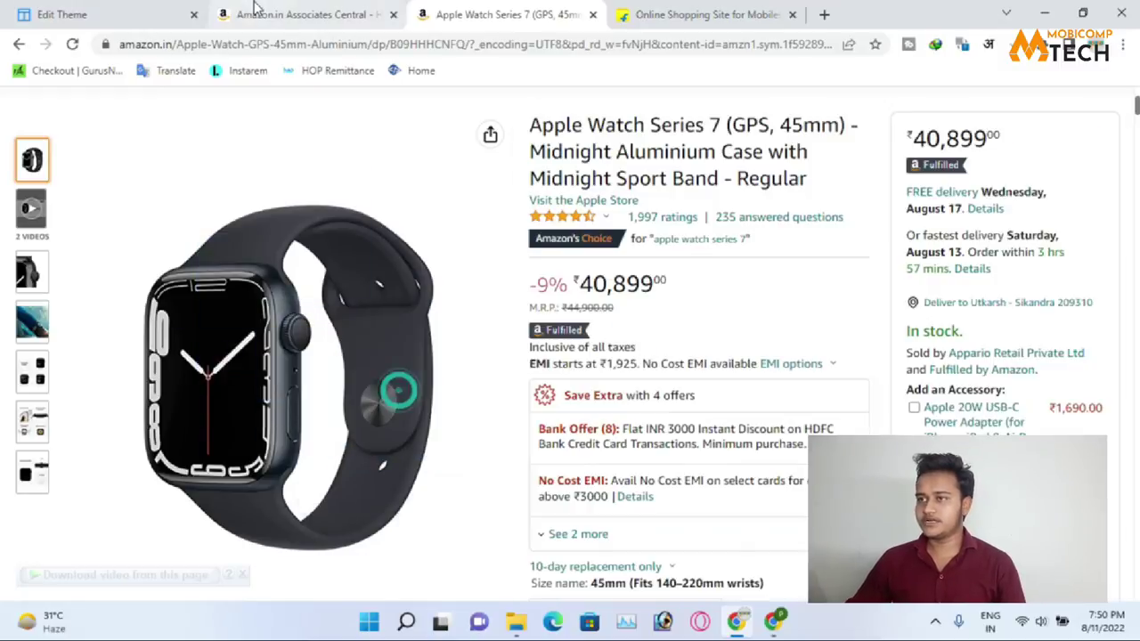
left_click(238, 14)
left_click(89, 15)
left_click(450, 456)
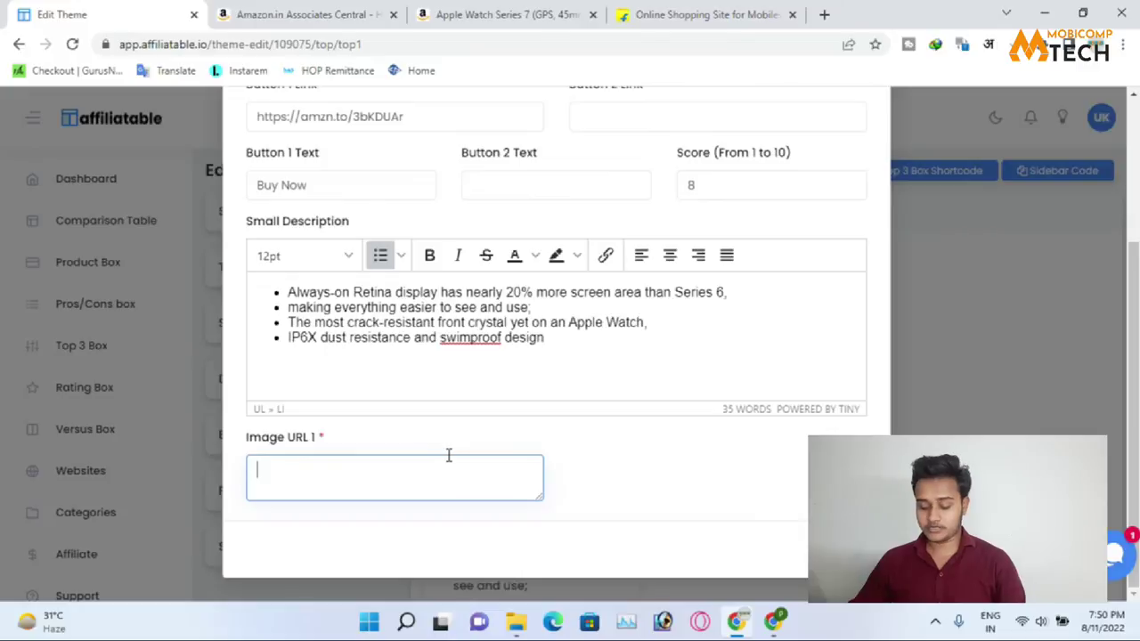
key("ctrl+v")
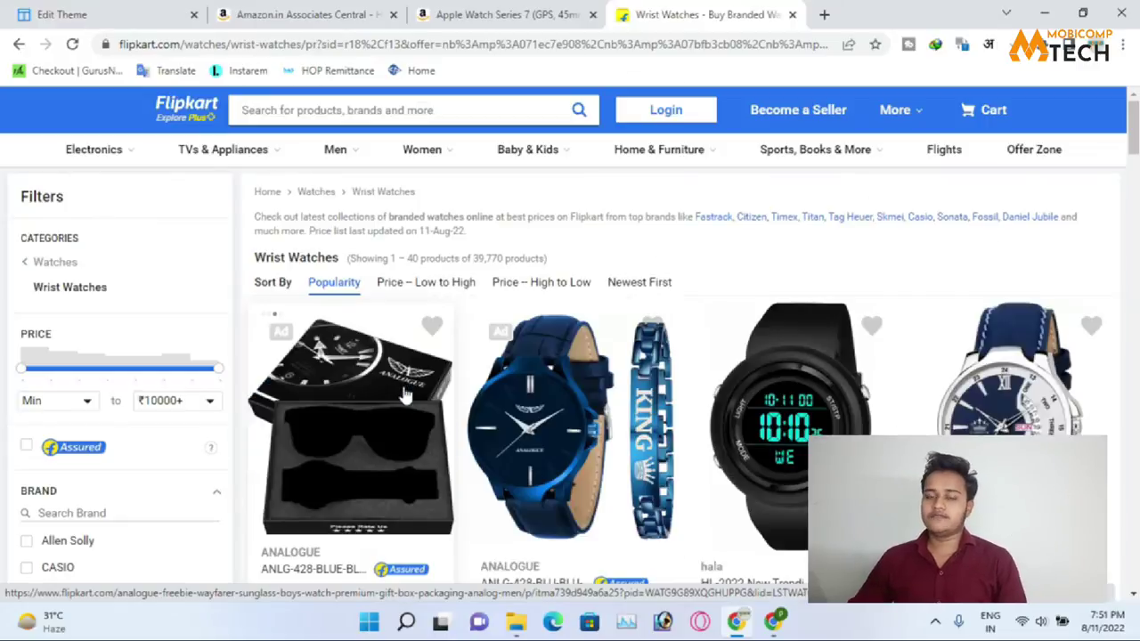
Open the ANALOGUE blue watch with bracelet on Flipkart and examine its title, picture address option and product details.
left_click(385, 372)
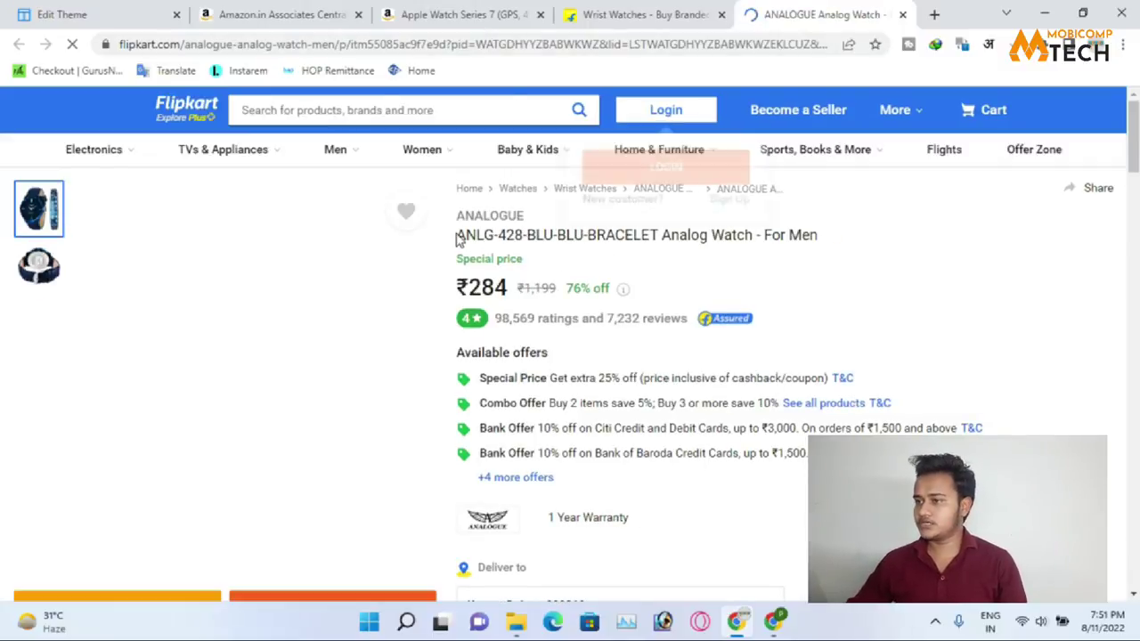
left_click_drag(487, 242, 550, 235)
left_click(623, 226)
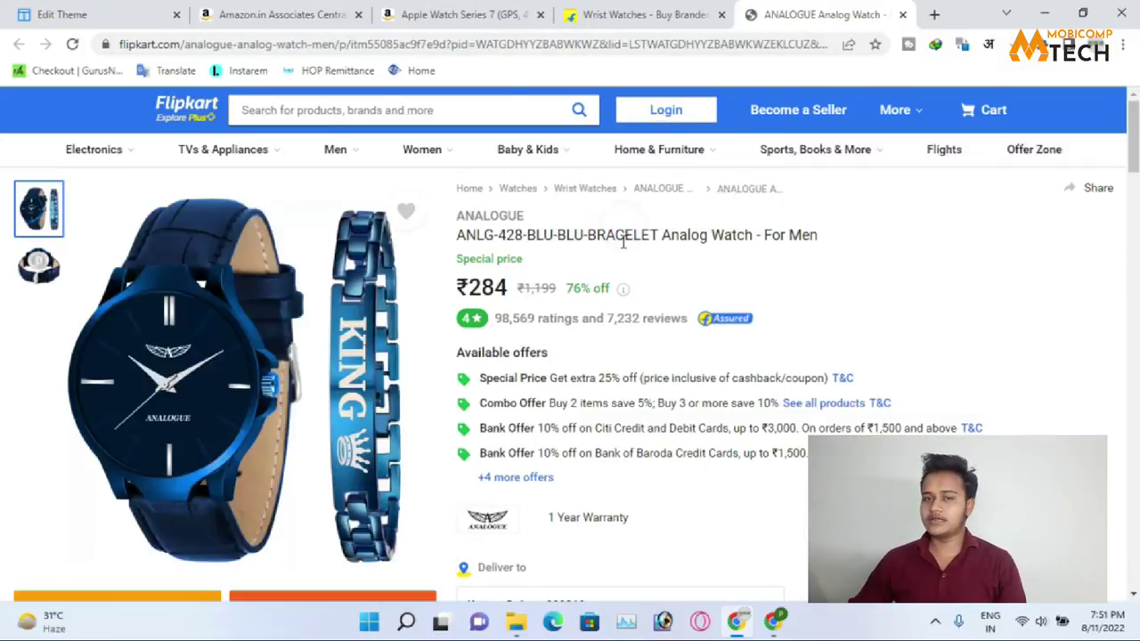
scroll(517, 325, "down", 4)
scroll(458, 469, "up", 4)
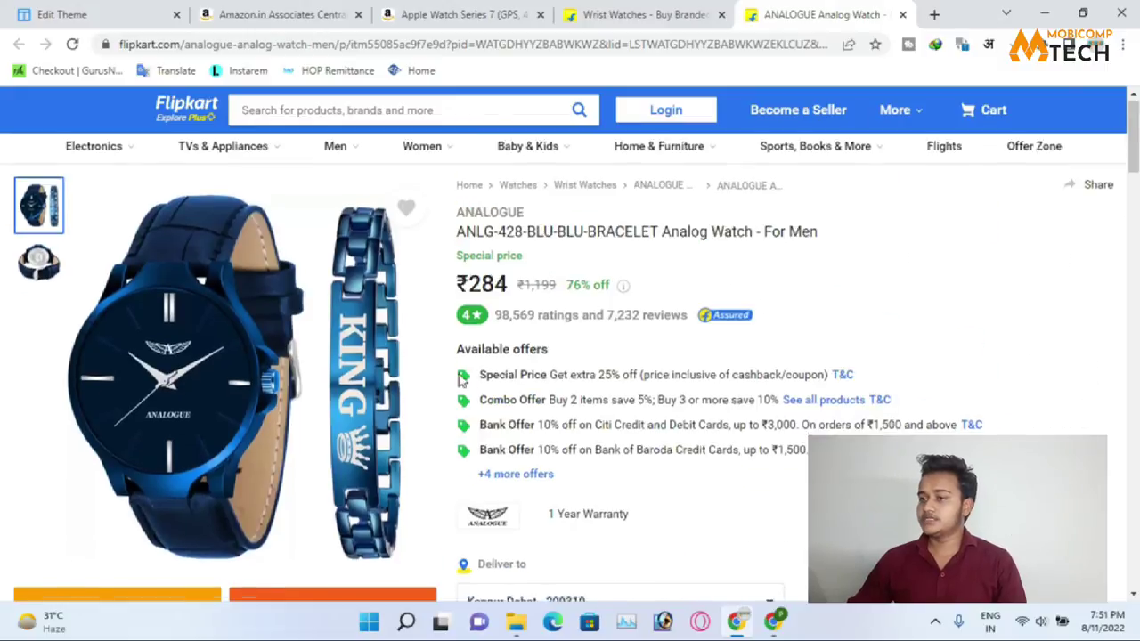
right_click(203, 387)
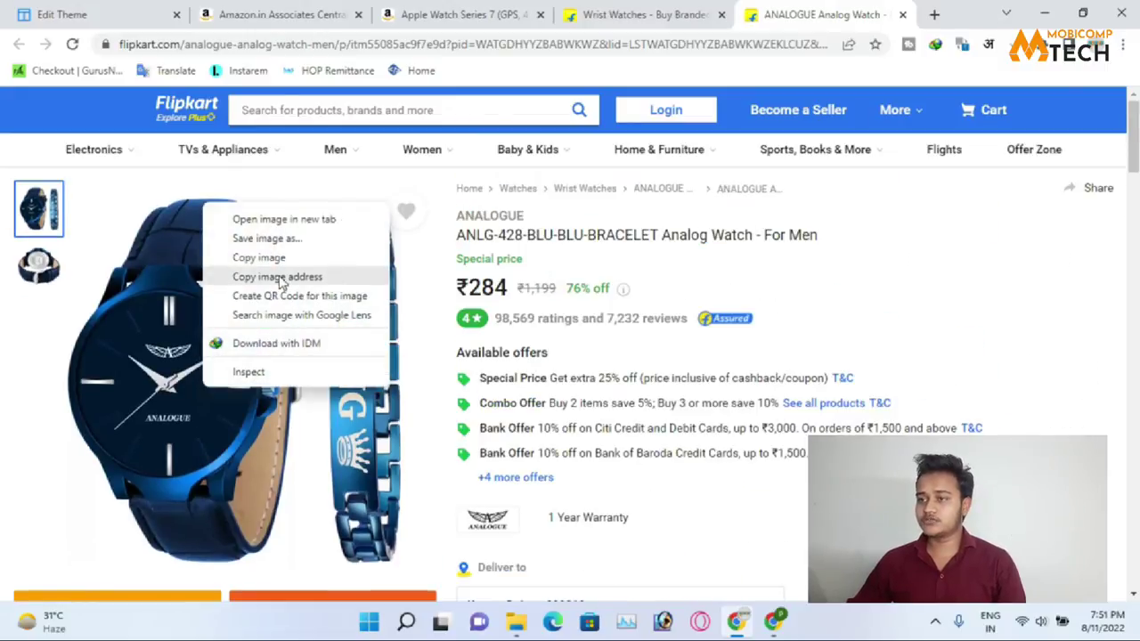
left_click(124, 385)
scroll(636, 391, "down", 2)
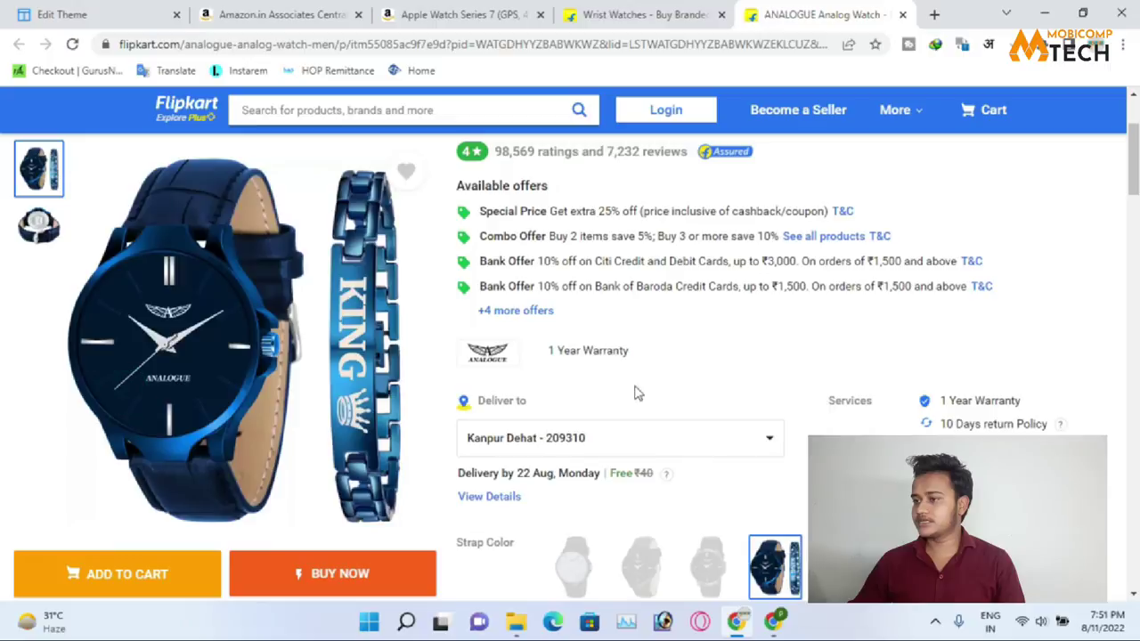
scroll(781, 377, "down", 5)
scroll(781, 376, "up", 6)
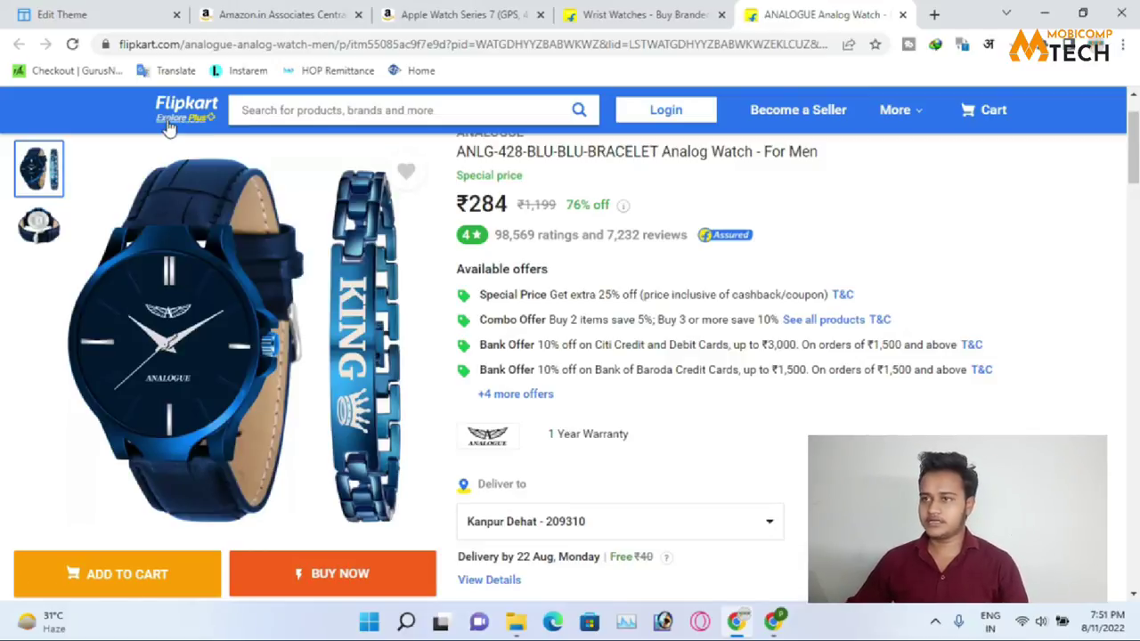
Return to the Affiliatable product form, save the Apple Watch product and check its card in the preview.
left_click(94, 11)
scroll(559, 366, "up", 1)
scroll(559, 361, "up", 3)
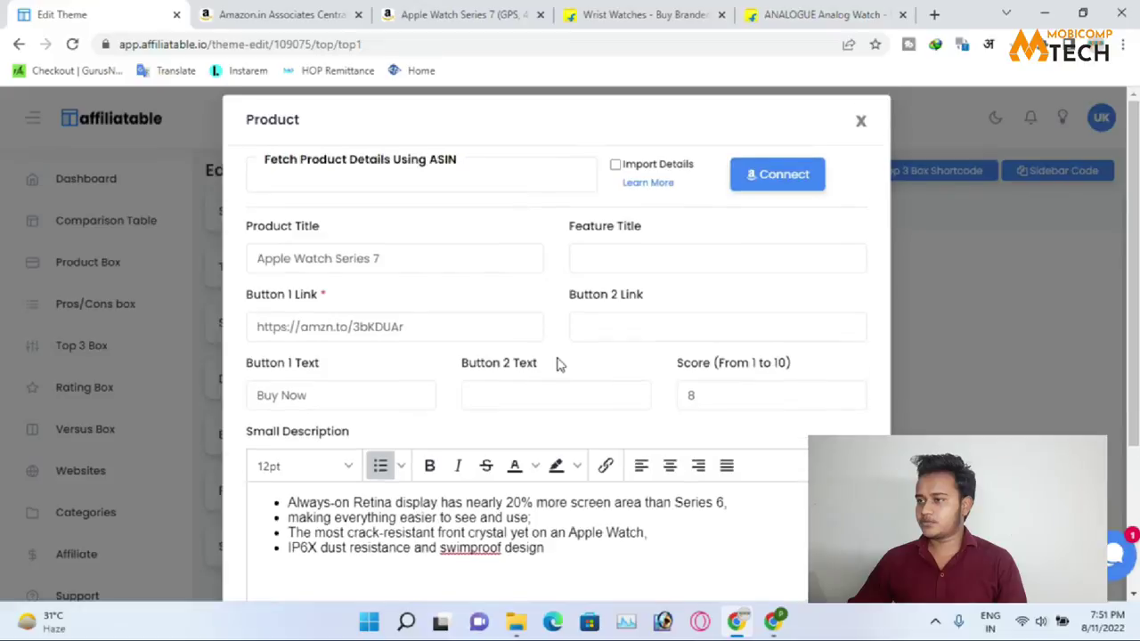
scroll(560, 362, "down", 3)
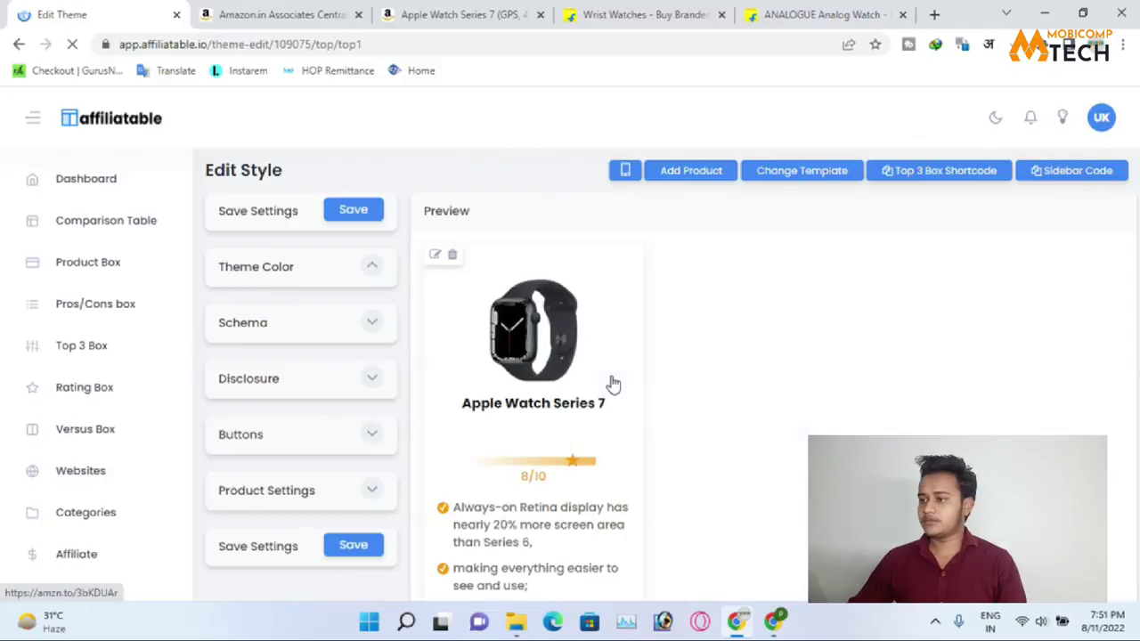
scroll(534, 419, "down", 3)
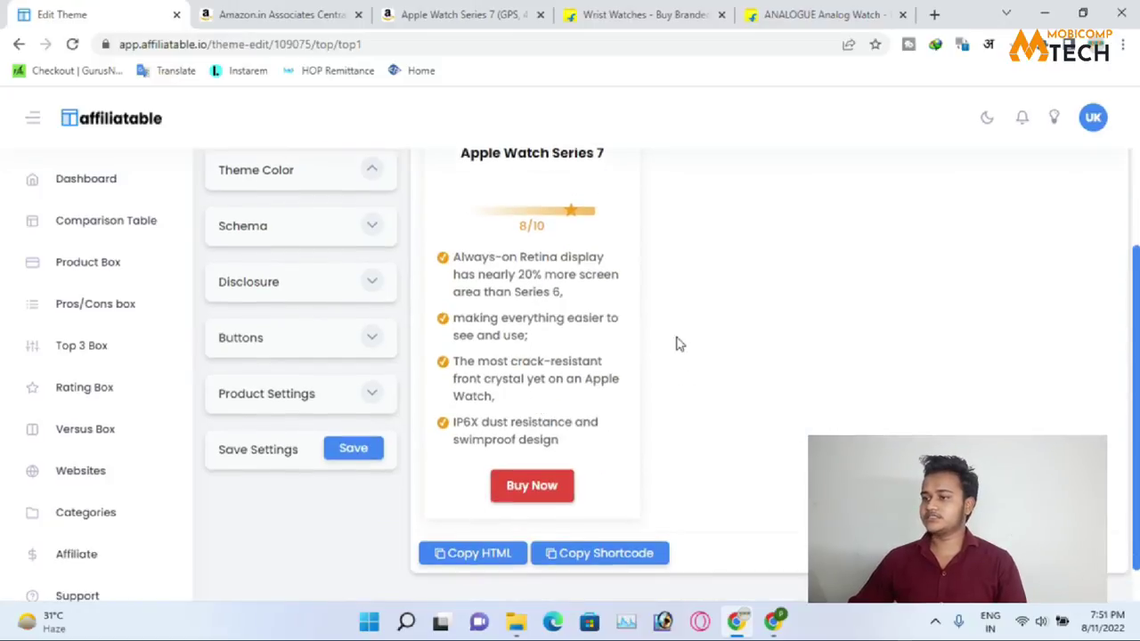
scroll(521, 440, "up", 3)
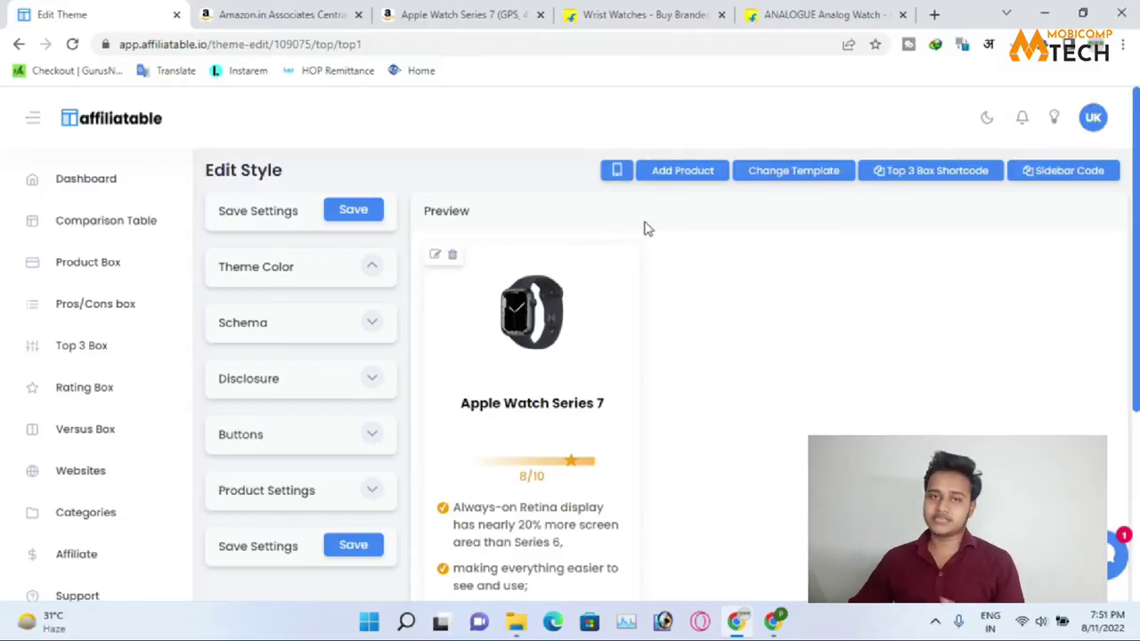
Look over the fields of a blank form for adding another product and close it without saving.
left_click(674, 174)
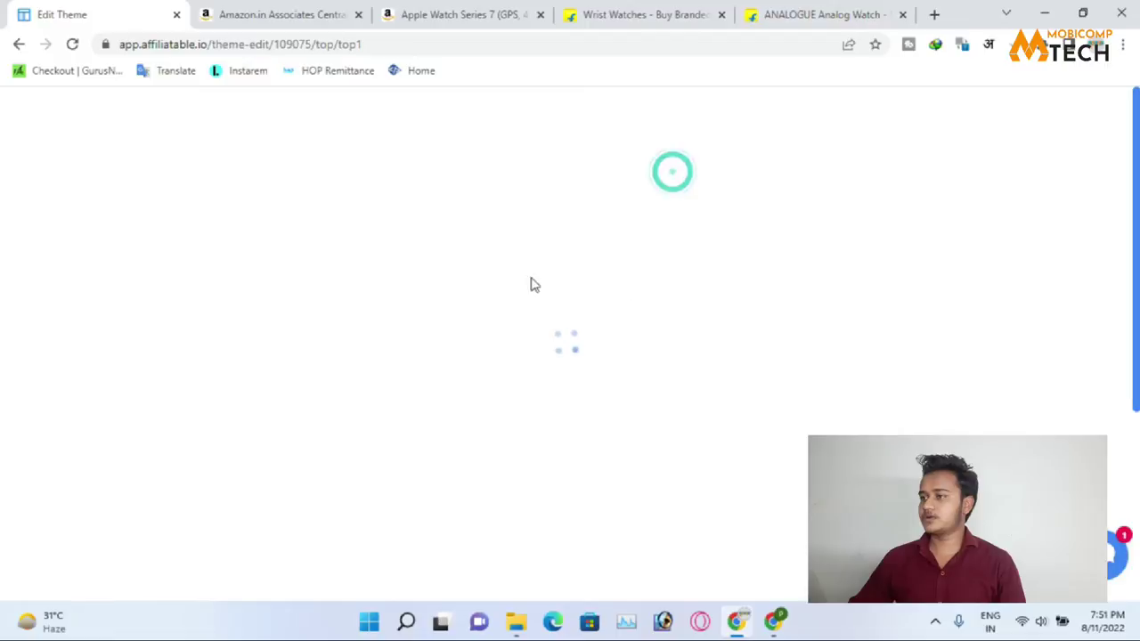
scroll(585, 336, "down", 2)
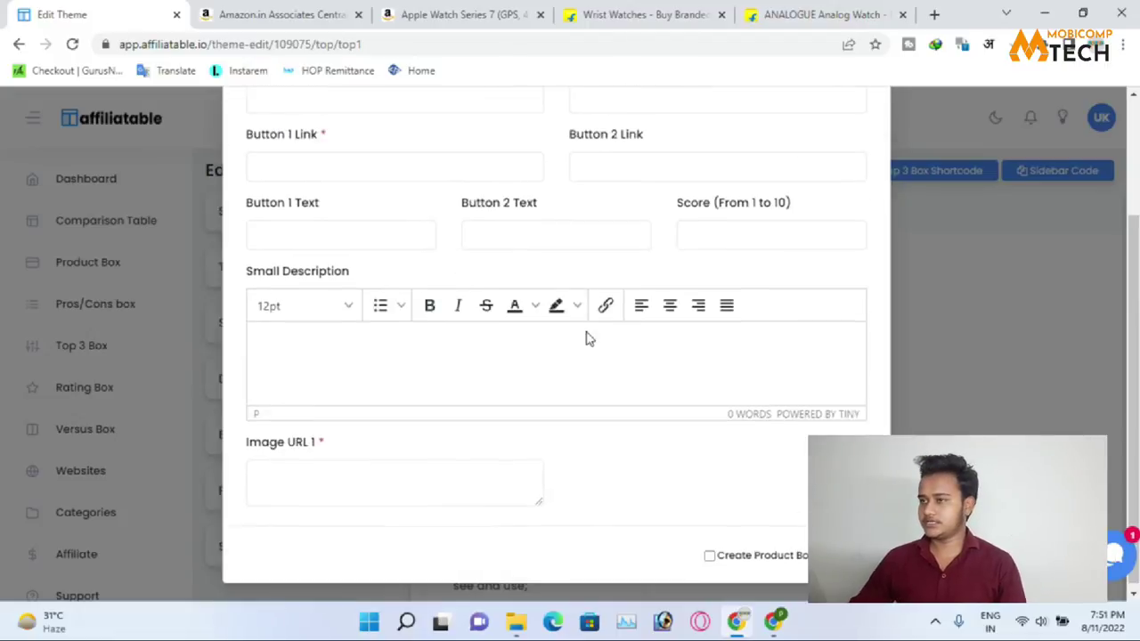
scroll(834, 204, "up", 2)
left_click(860, 125)
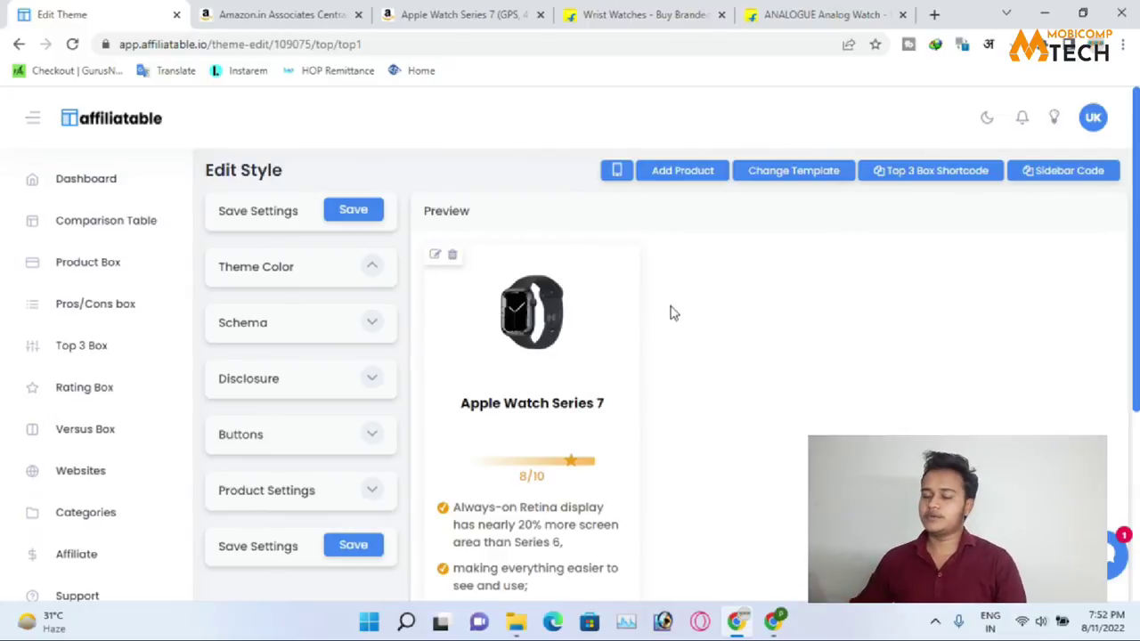
Try the red and light blue theme colors on the product card, and set the theme color back to orange-yellow.
scroll(751, 323, "down", 1)
scroll(750, 323, "up", 1)
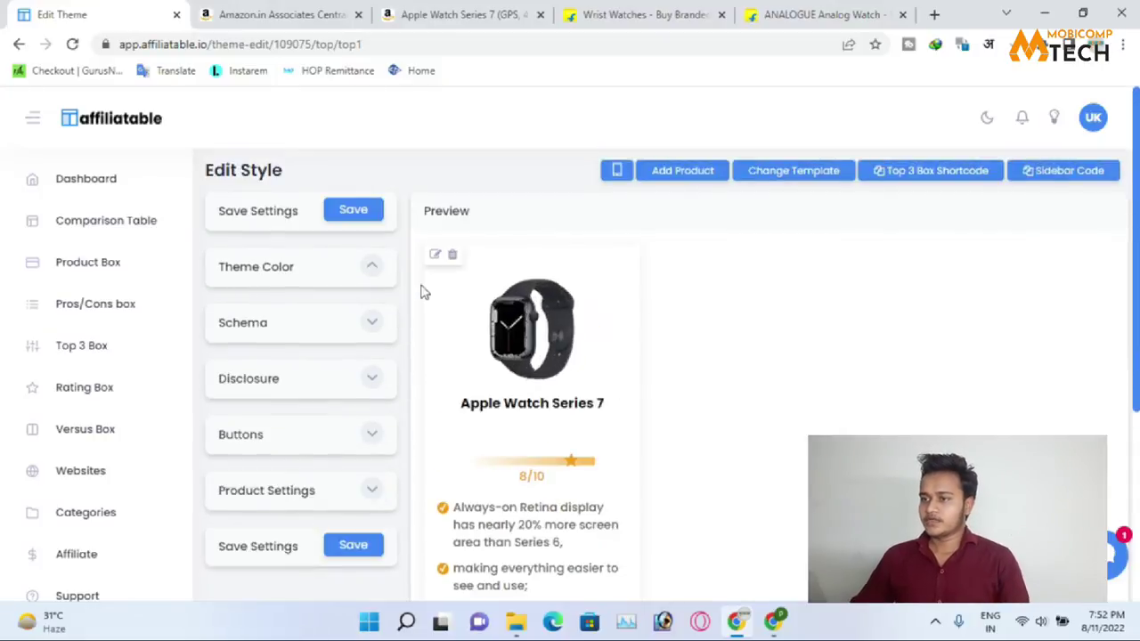
left_click(368, 271)
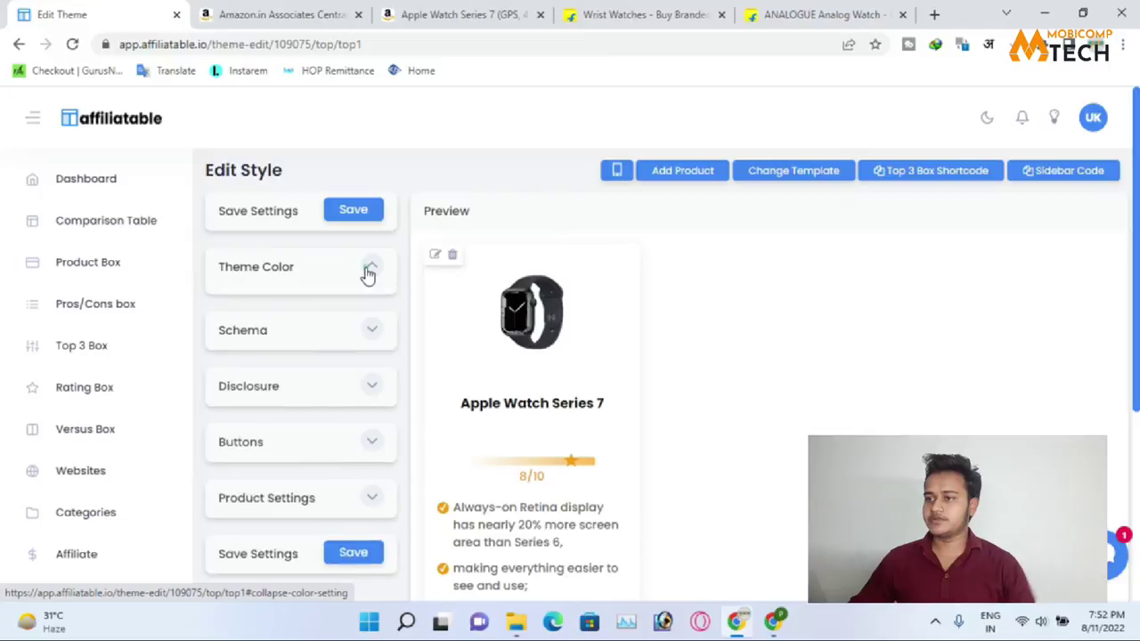
scroll(363, 298, "down", 1)
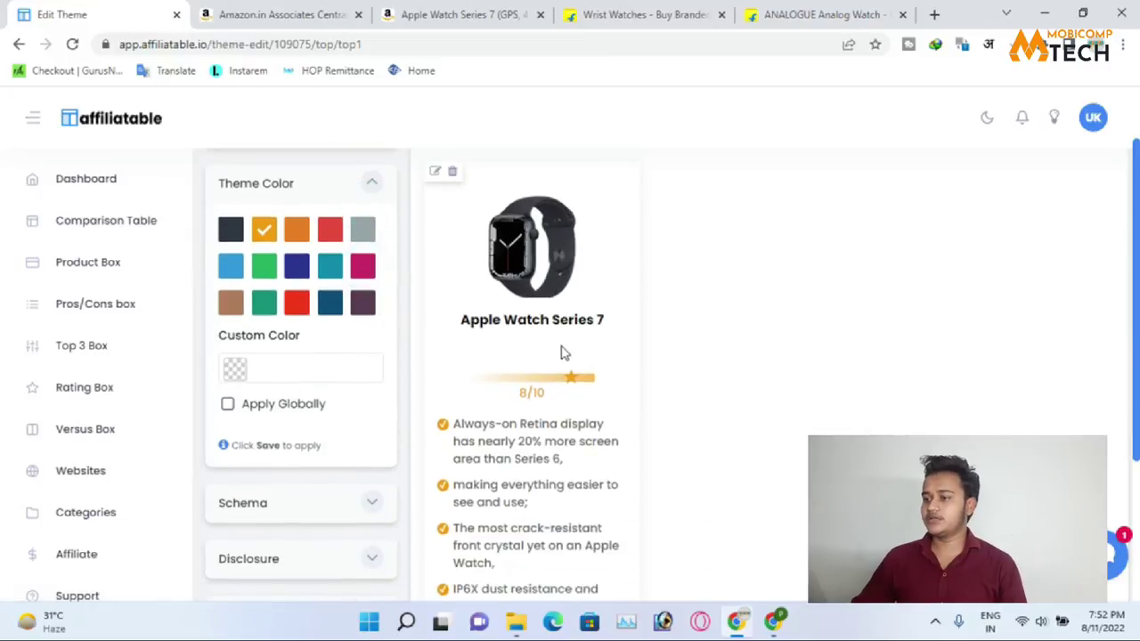
left_click(330, 233)
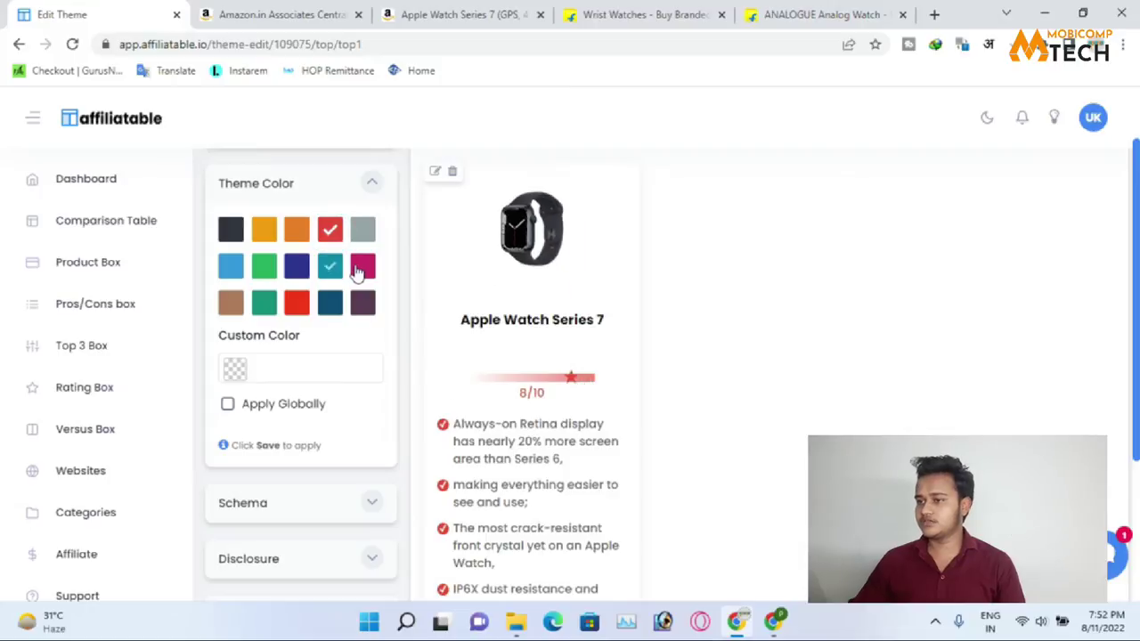
left_click(231, 266)
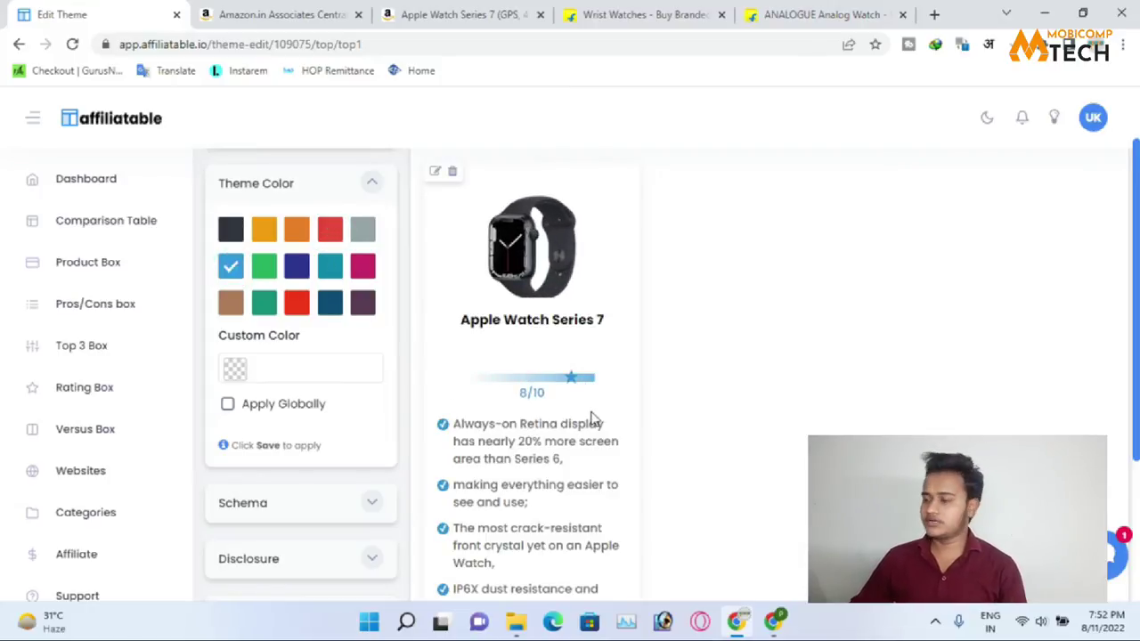
scroll(390, 407, "down", 3)
scroll(389, 407, "up", 4)
left_click(276, 314)
left_click(371, 266)
Examine the Schema and Disclosure settings of the Top 3 box and collapse both sections.
scroll(300, 278, "down", 2)
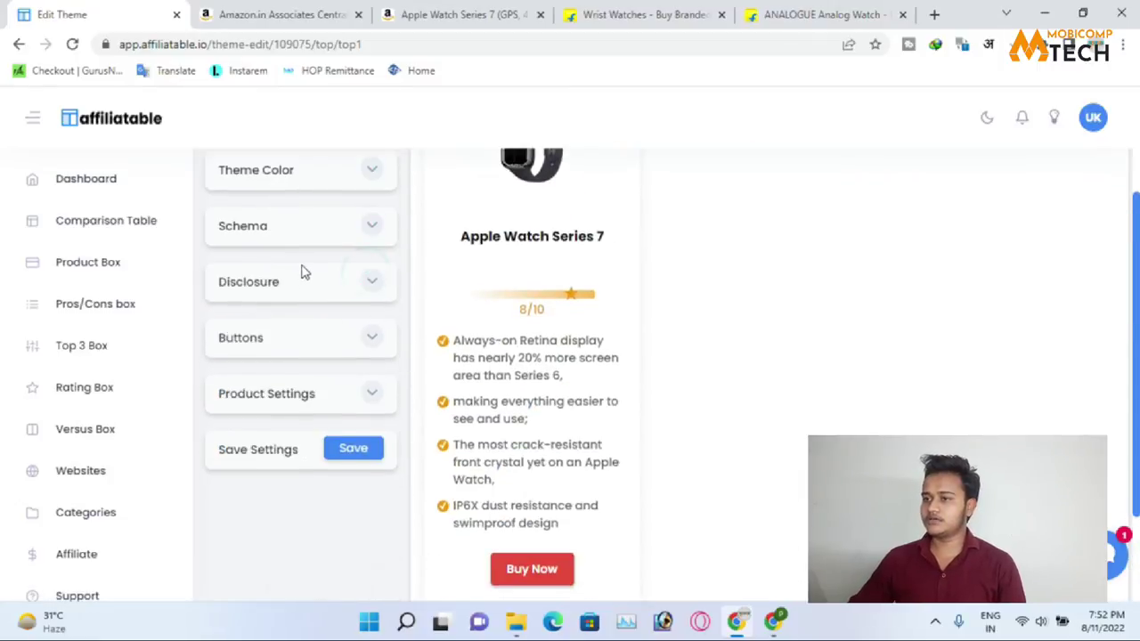
left_click(371, 228)
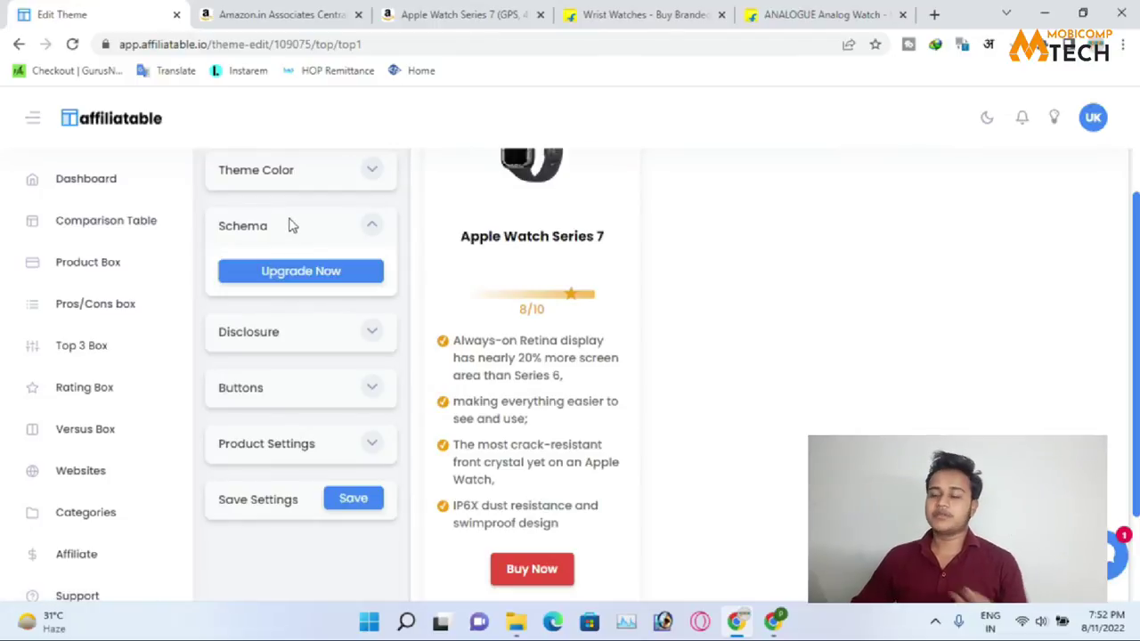
left_click(373, 226)
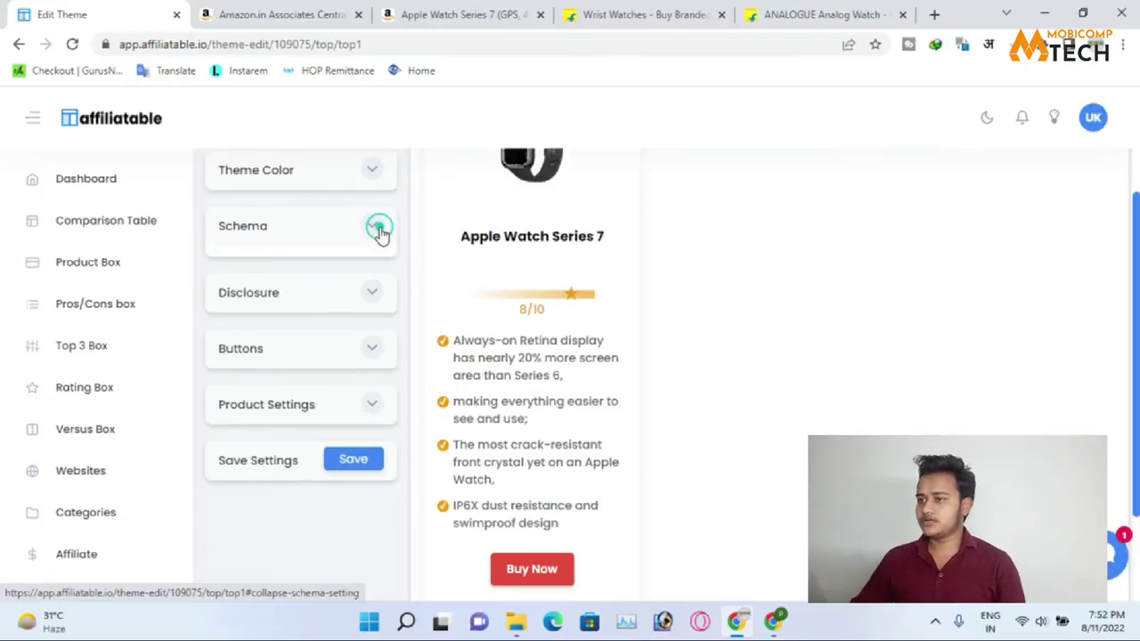
left_click(374, 283)
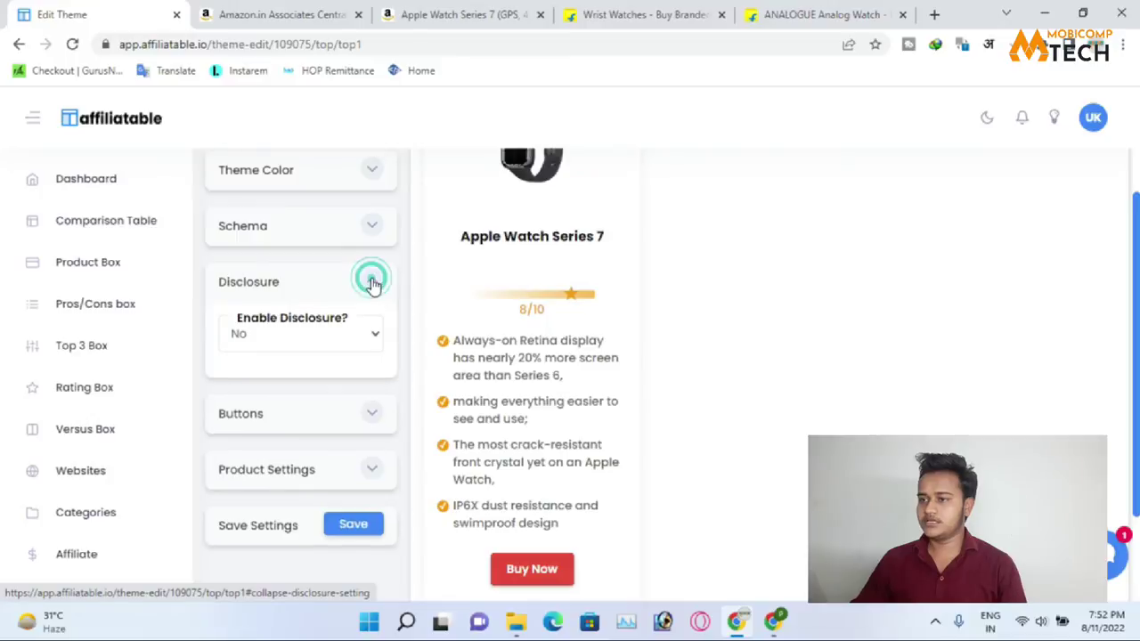
left_click(352, 335)
left_click(373, 281)
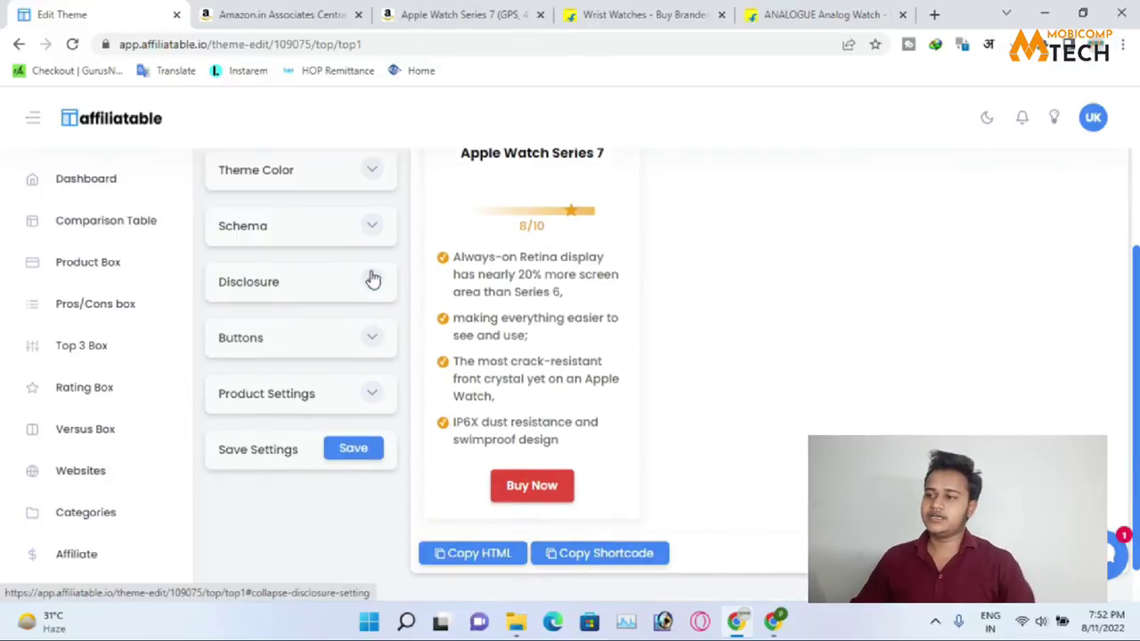
Examine the link rel options available for Button 1 in the Buttons settings, leaving the choice at nofollow.
left_click(365, 333)
scroll(363, 336, "down", 2)
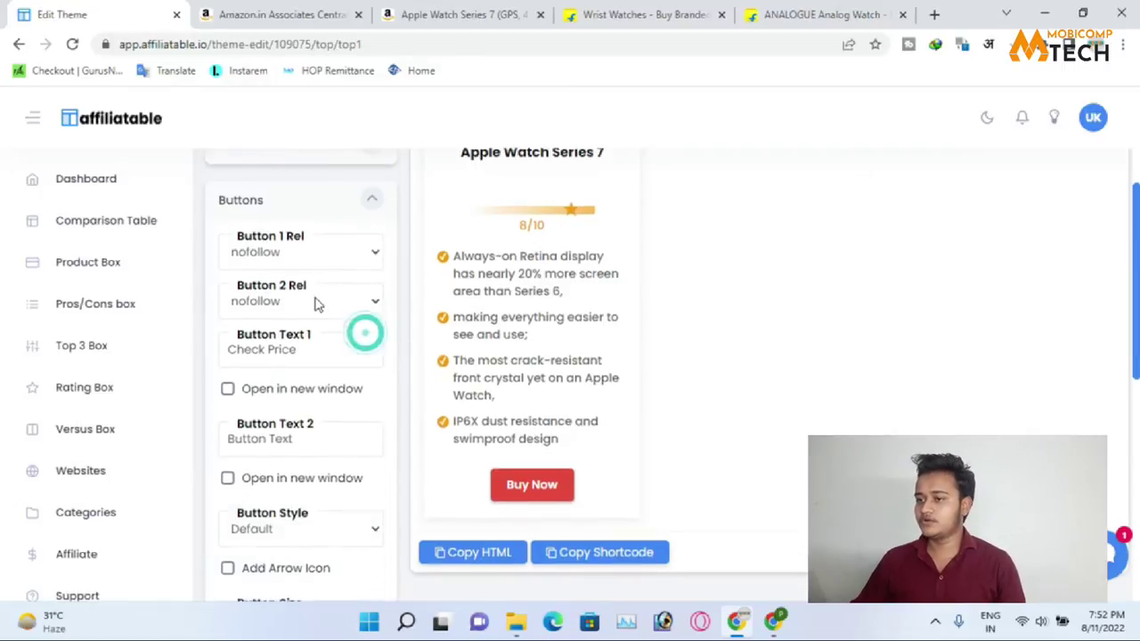
left_click(348, 255)
left_click(350, 258)
left_click(350, 258)
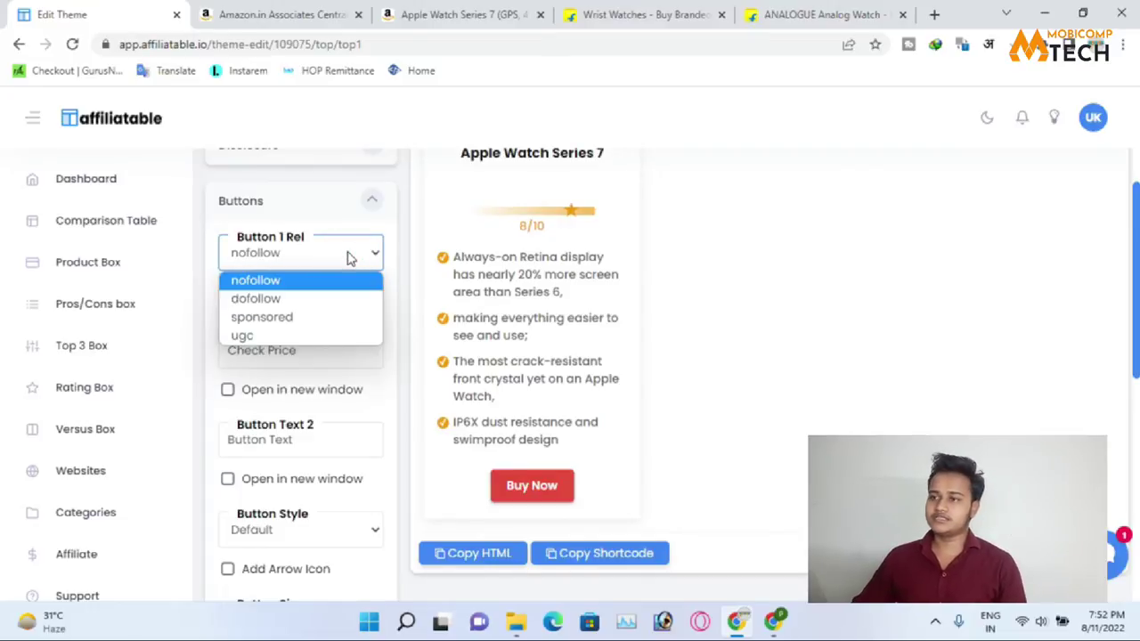
left_click(349, 258)
Look over the remaining button settings: texts, new-window options, style, size, glow effects and colors.
scroll(374, 254, "down", 1)
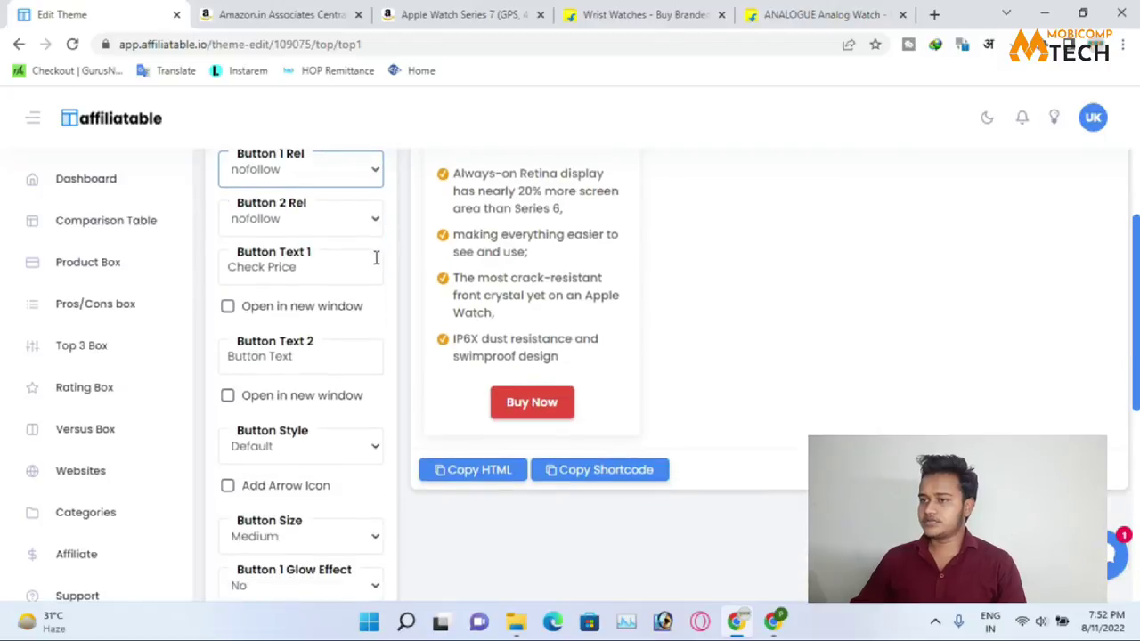
scroll(376, 257, "down", 1)
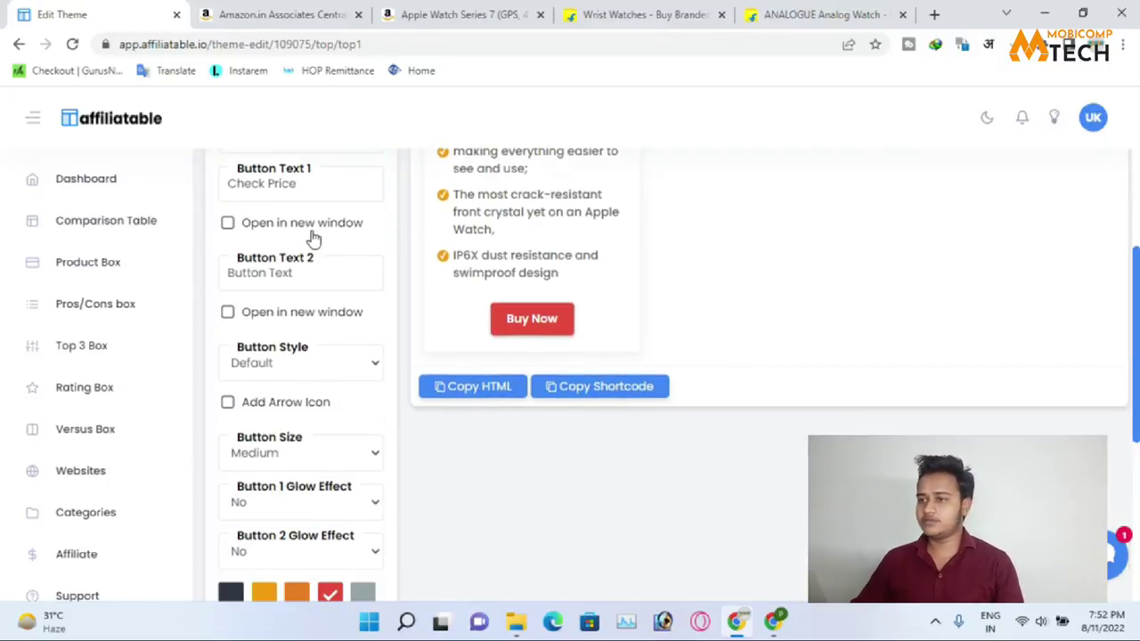
left_click(305, 184)
left_click(303, 274)
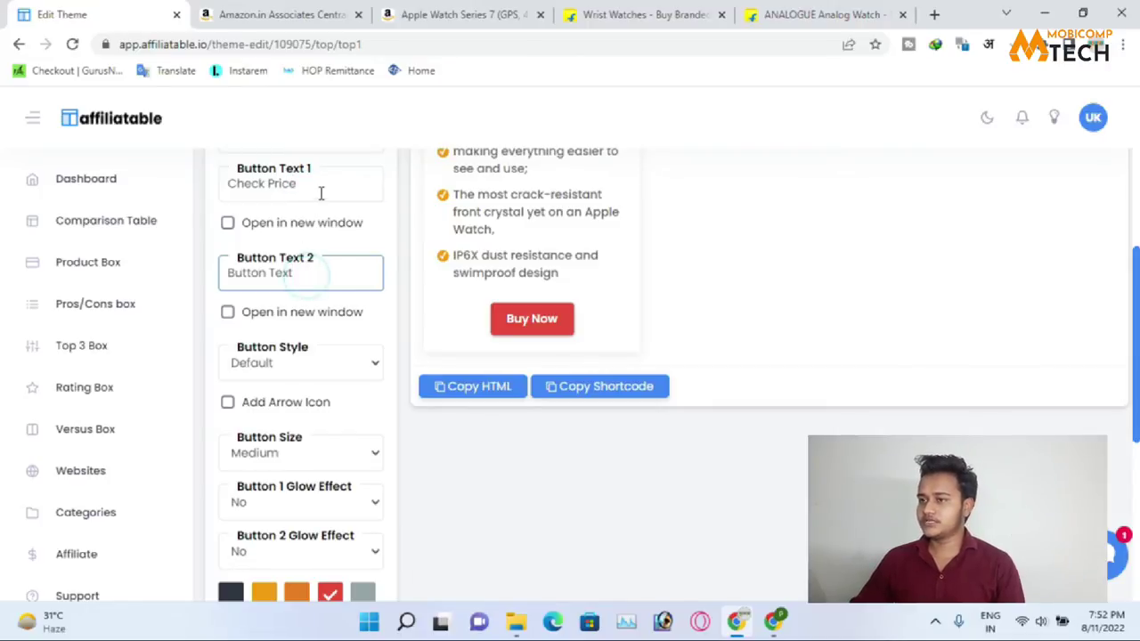
scroll(276, 267, "down", 2)
scroll(278, 271, "down", 2)
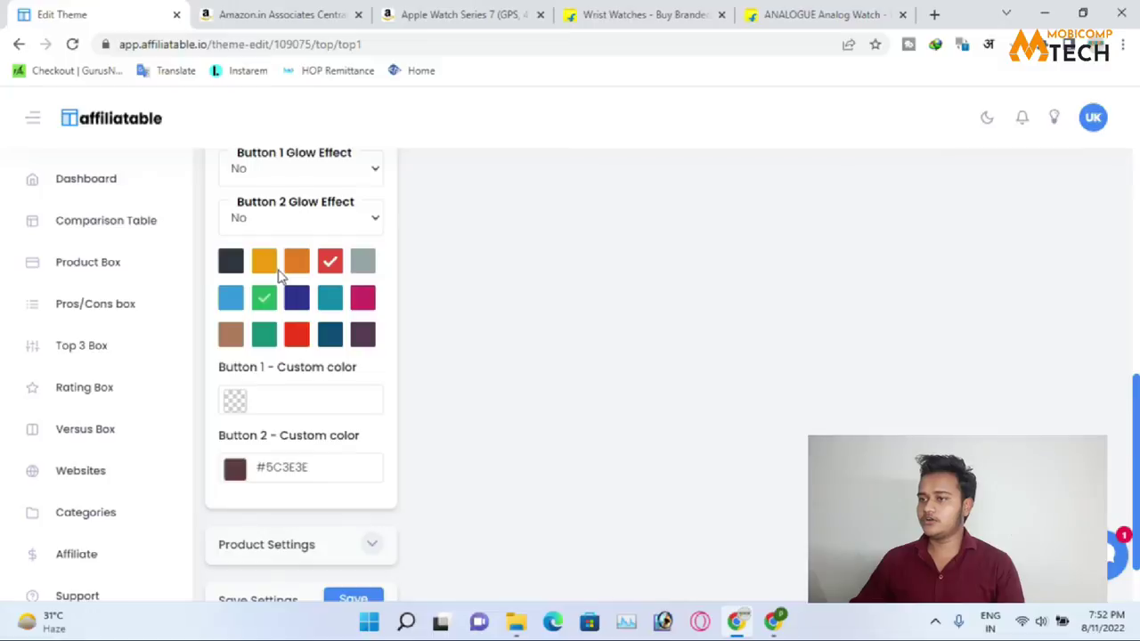
scroll(295, 258, "up", 2)
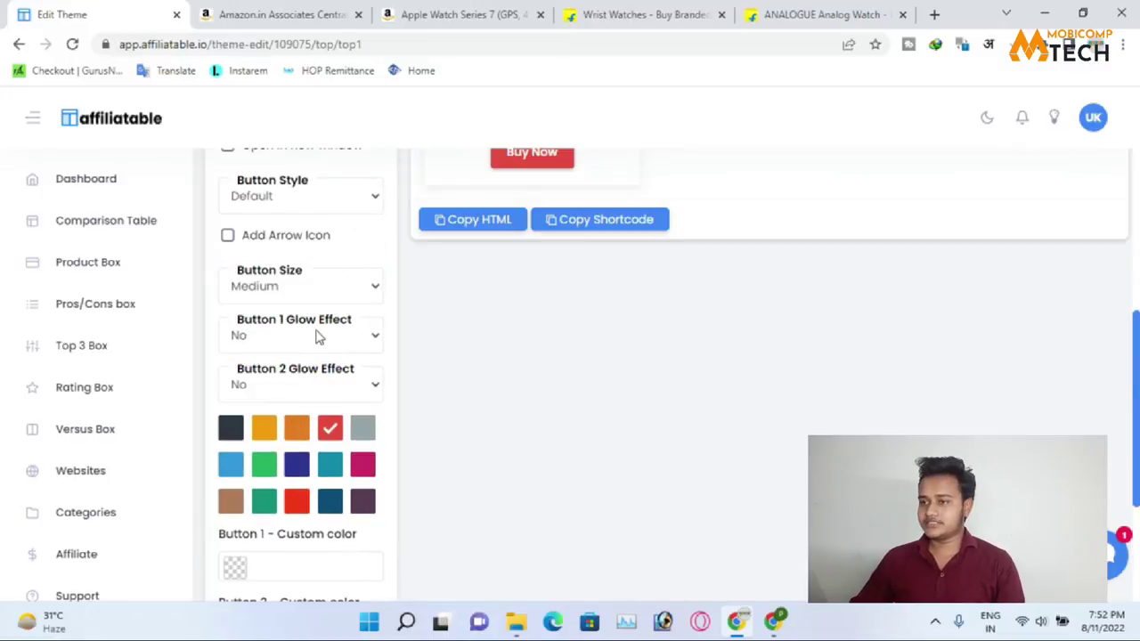
scroll(303, 317, "up", 1)
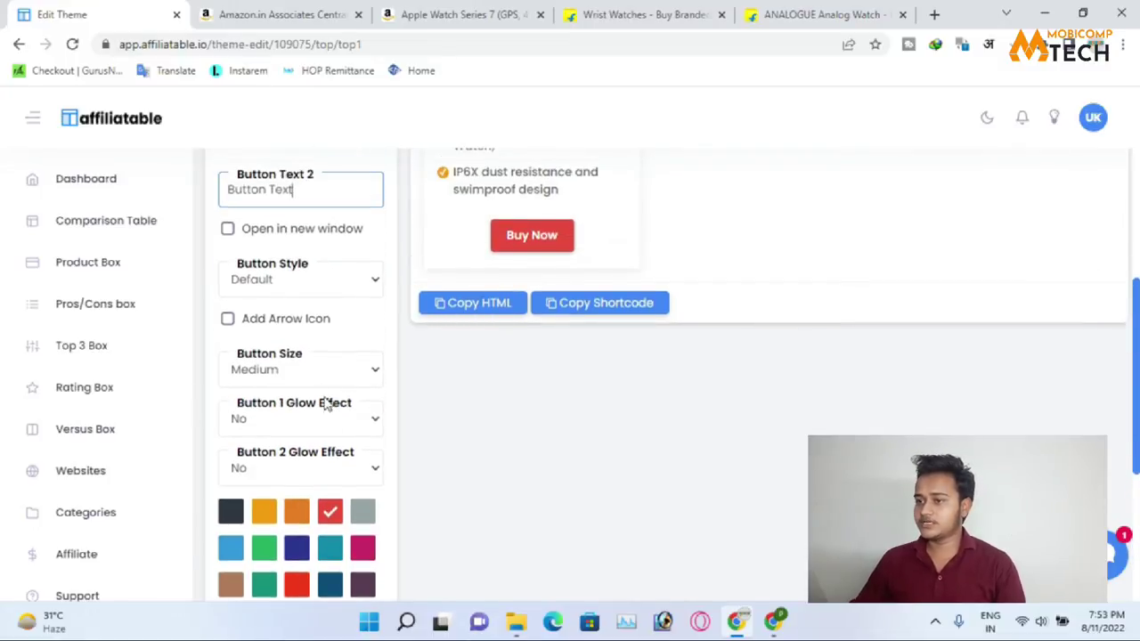
Try the Small and Large button sizes on the product card and set the size back to Medium.
left_click(326, 368)
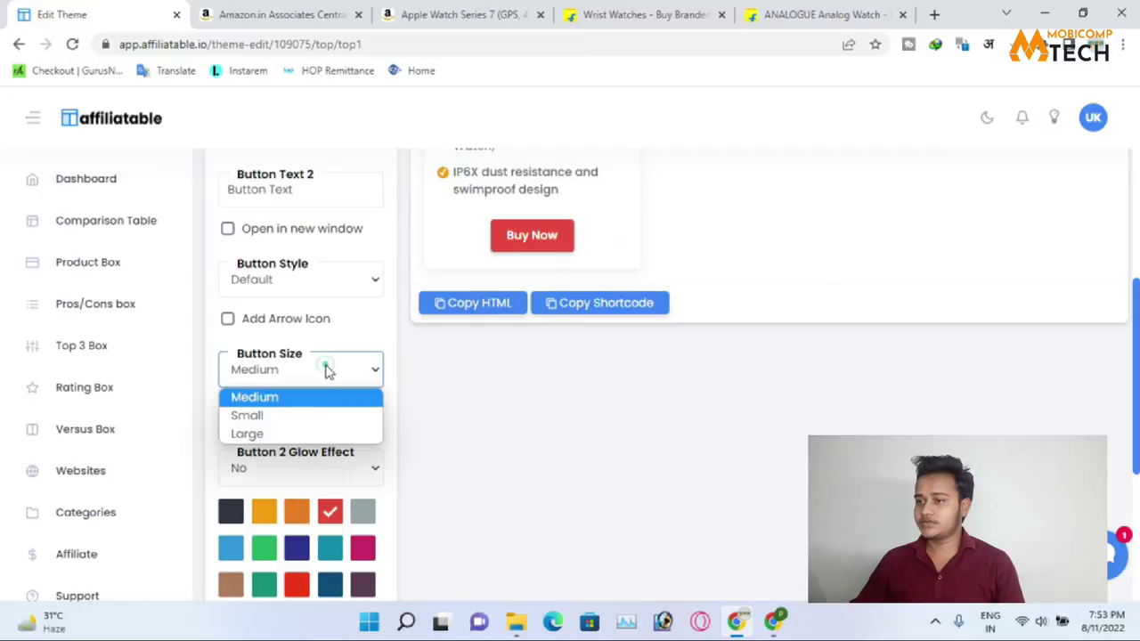
left_click(297, 416)
left_click(310, 372)
left_click(281, 434)
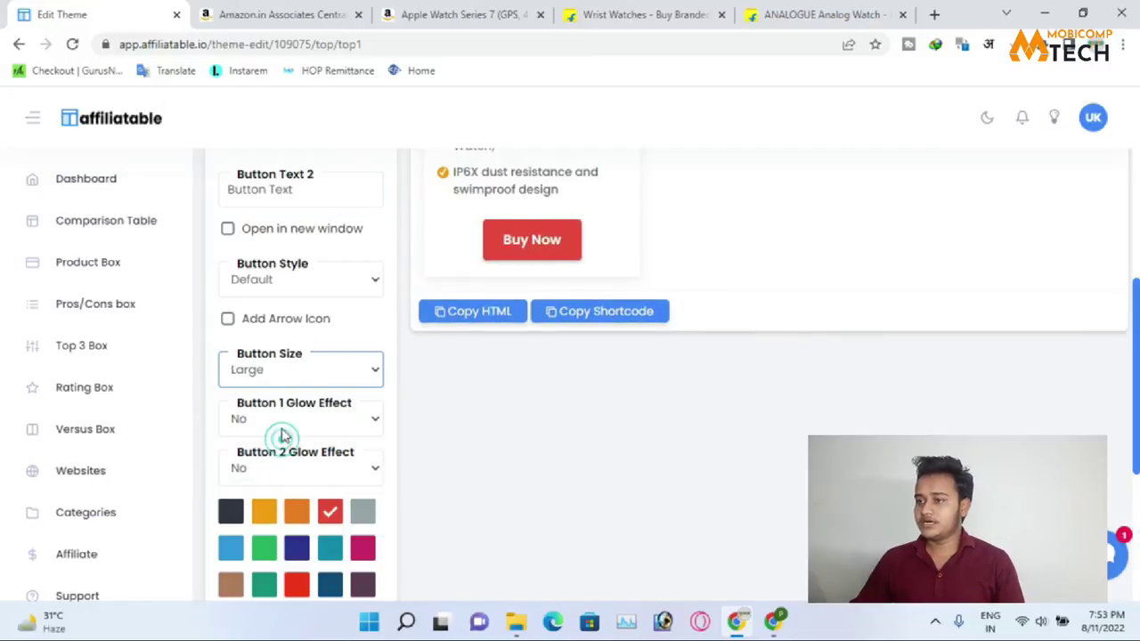
left_click(303, 360)
left_click(262, 415)
left_click(329, 355)
left_click(288, 394)
Set the Button 1 Glow Effect to Yes and check the Buy Now button in the preview.
scroll(330, 352, "down", 1)
scroll(329, 352, "down", 1)
left_click(332, 258)
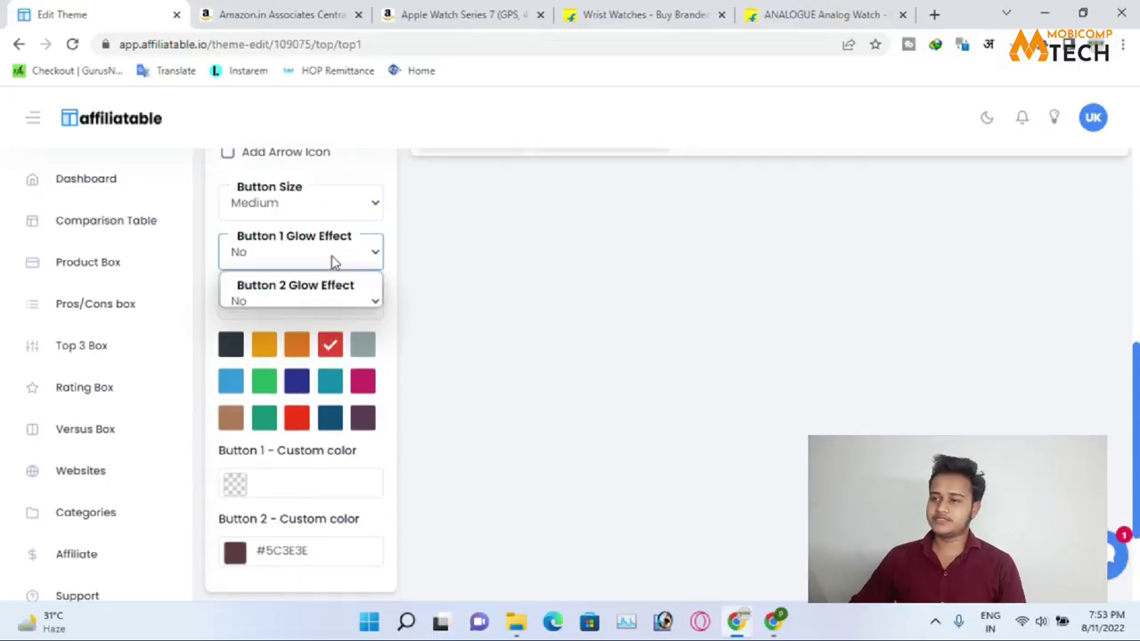
left_click(326, 302)
scroll(328, 295, "up", 1)
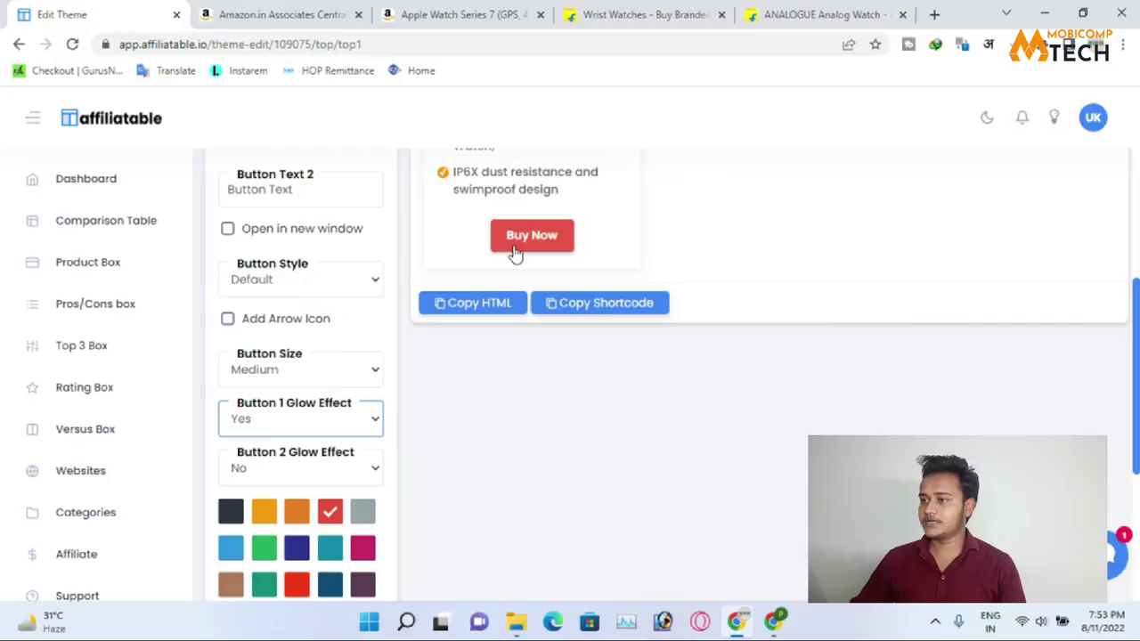
Change the Buy Now button's color to orange-yellow and check it on the product card.
scroll(308, 338, "down", 1)
scroll(326, 267, "down", 2)
scroll(302, 338, "up", 2)
left_click(270, 356)
scroll(270, 356, "up", 3)
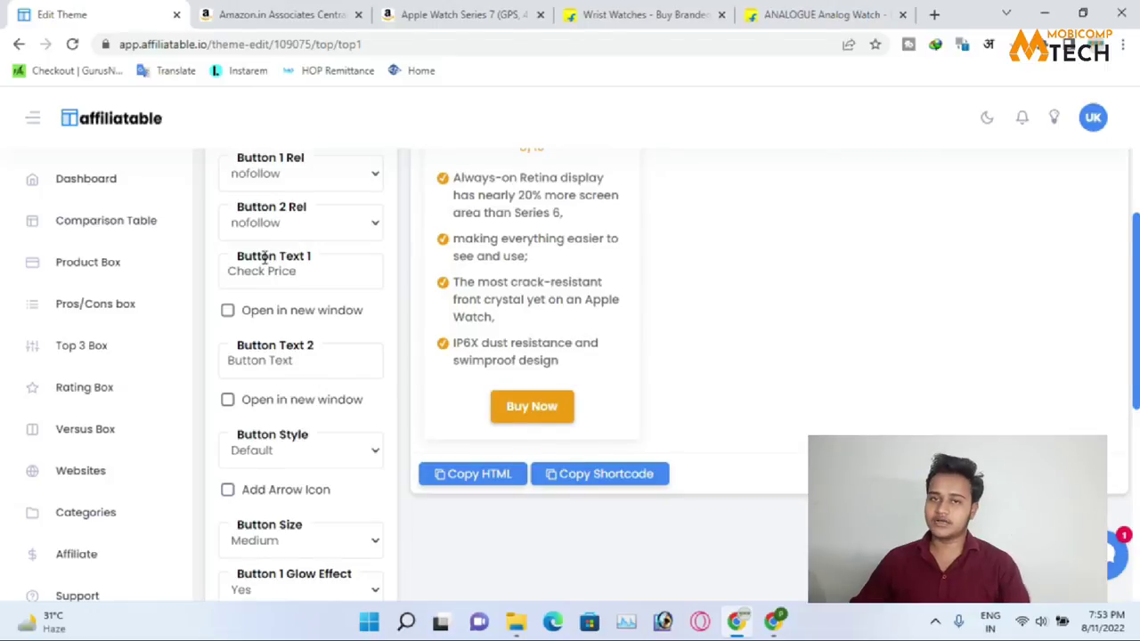
Review the Link Image option in the product settings and save the Top 3 box settings.
scroll(263, 260, "down", 1)
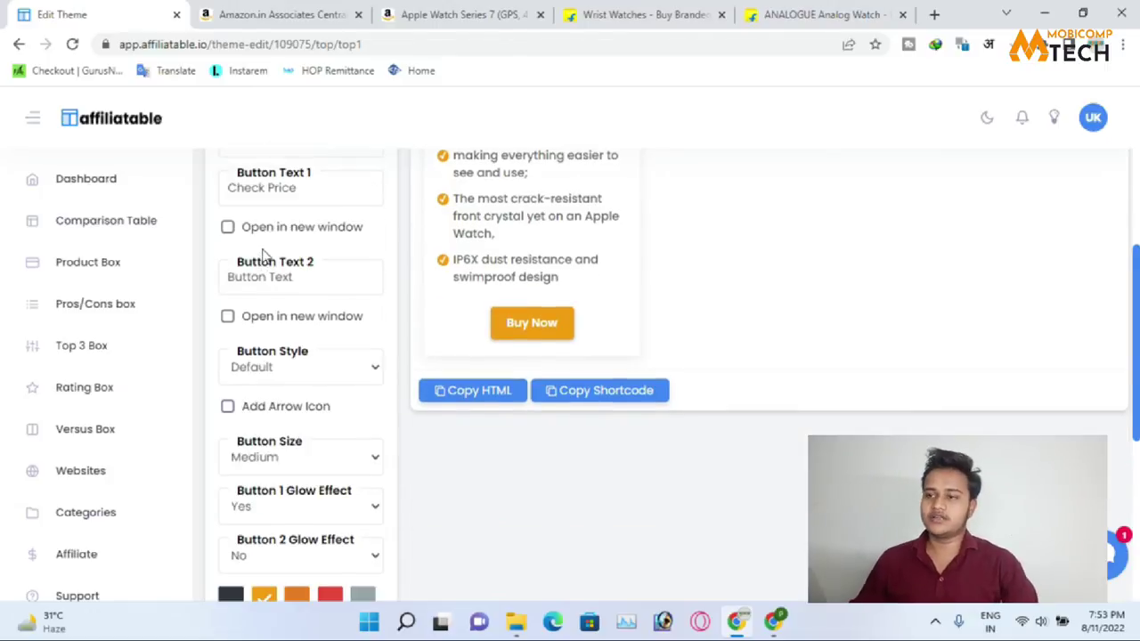
scroll(263, 256, "down", 5)
scroll(267, 267, "up", 3)
scroll(298, 369, "down", 3)
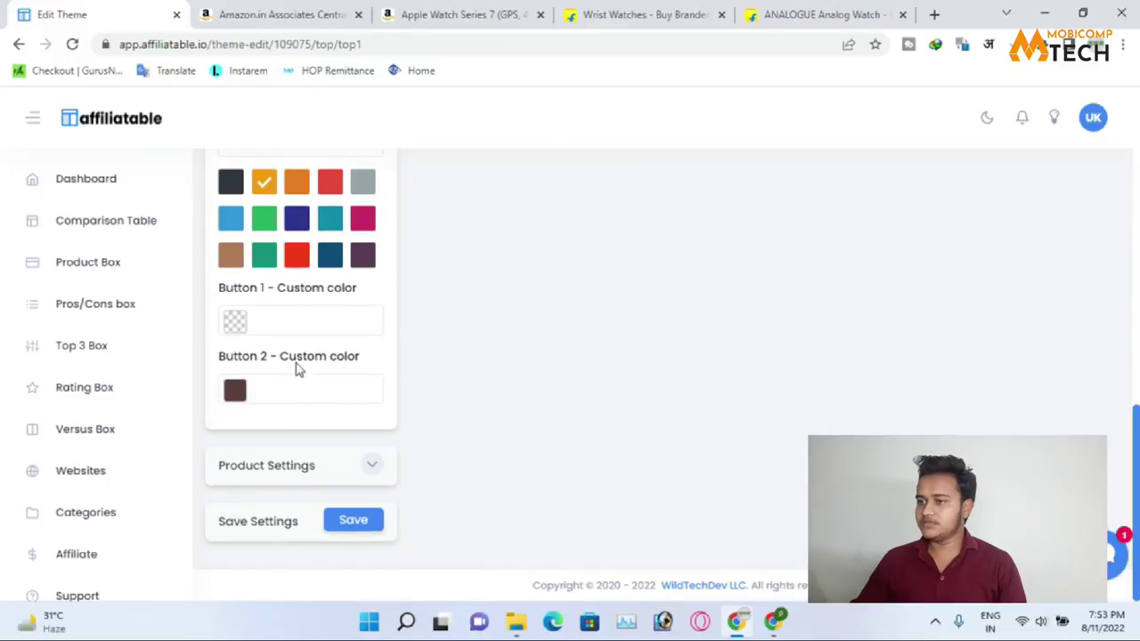
left_click(373, 464)
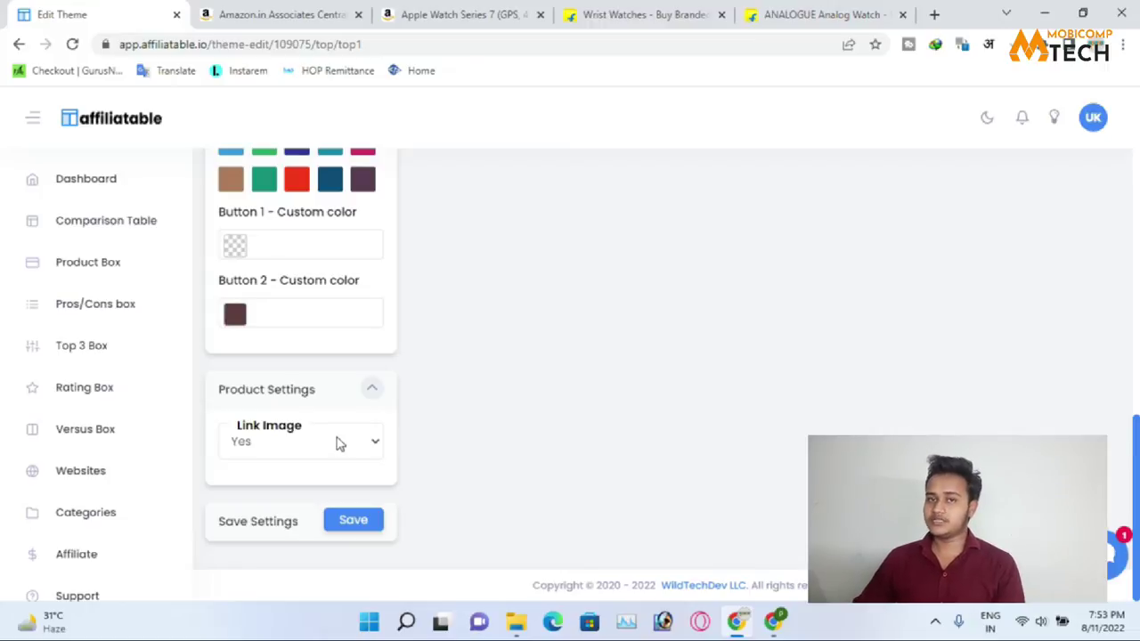
scroll(350, 439, "up", 10)
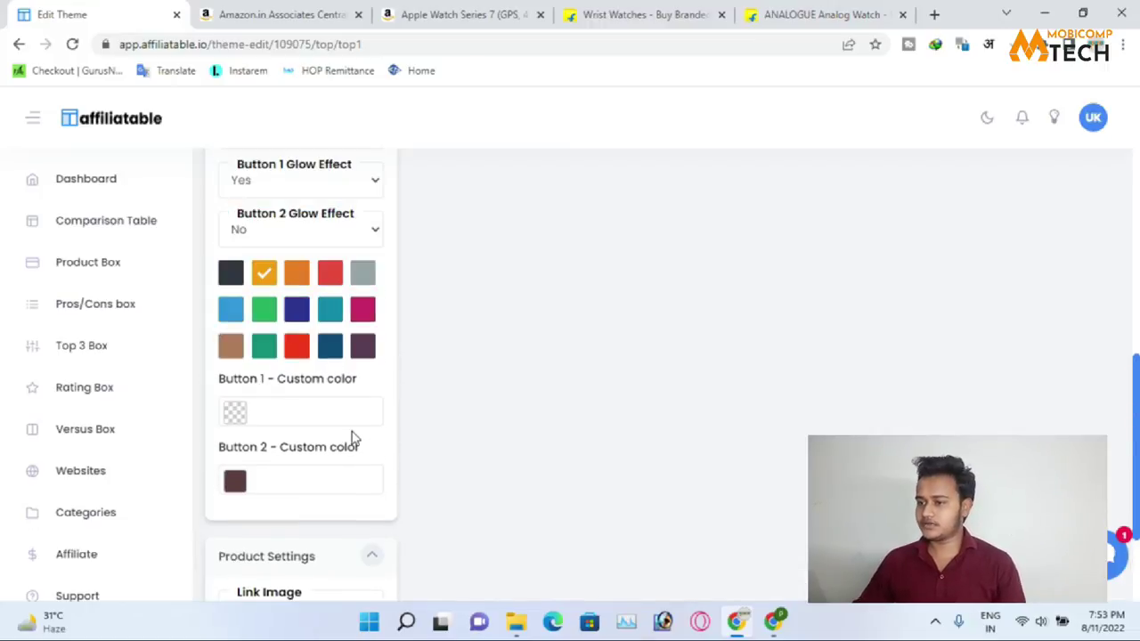
left_click(353, 211)
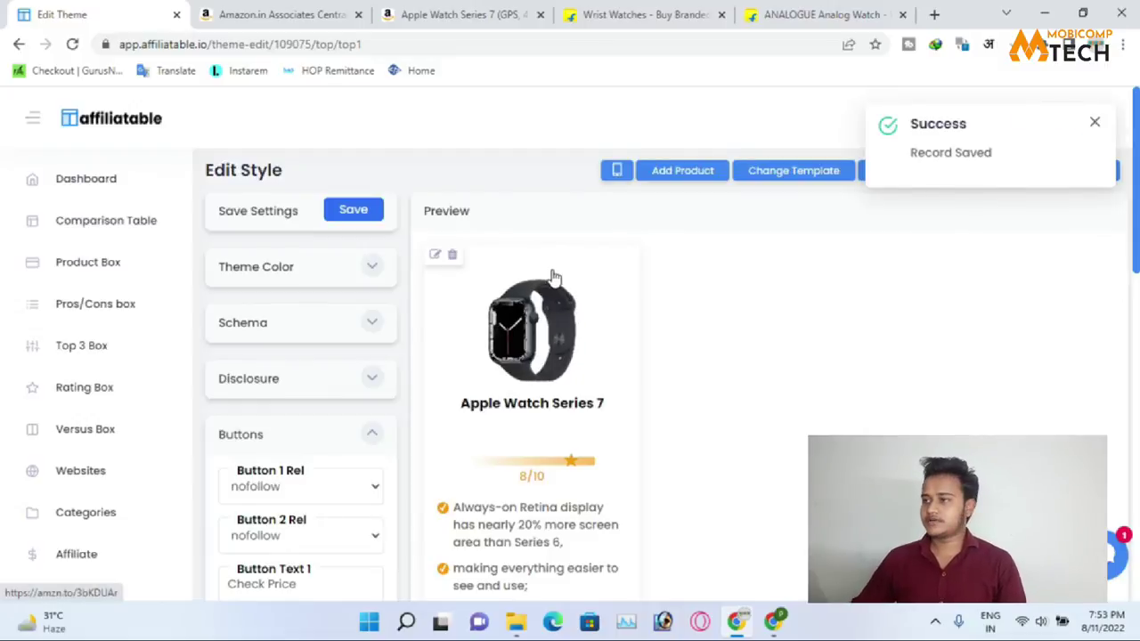
left_click(1093, 120)
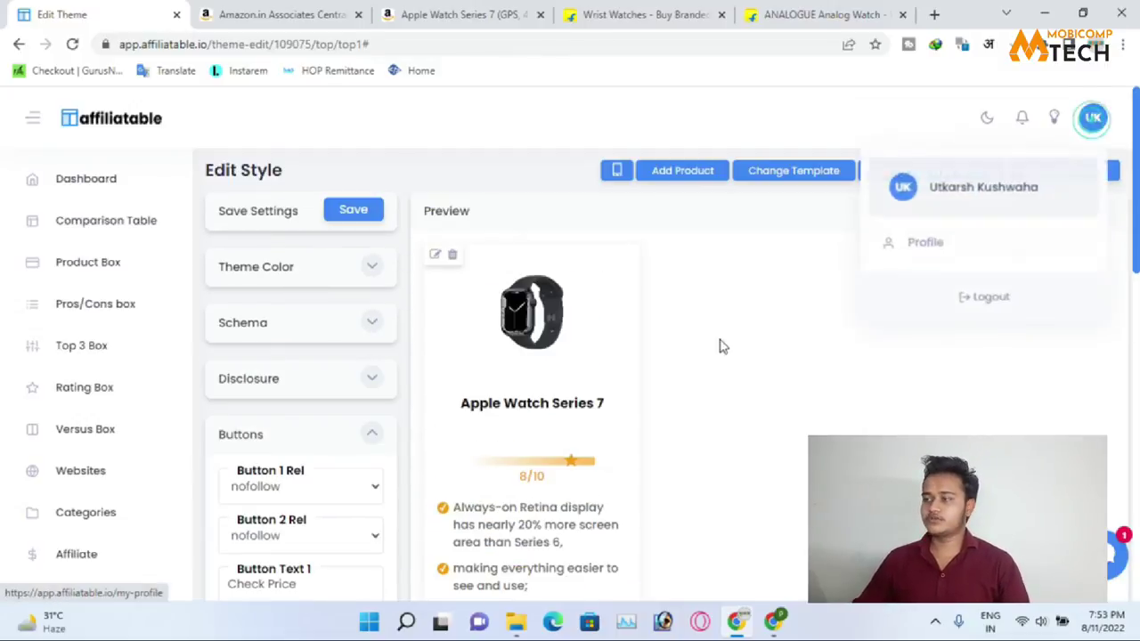
left_click(770, 330)
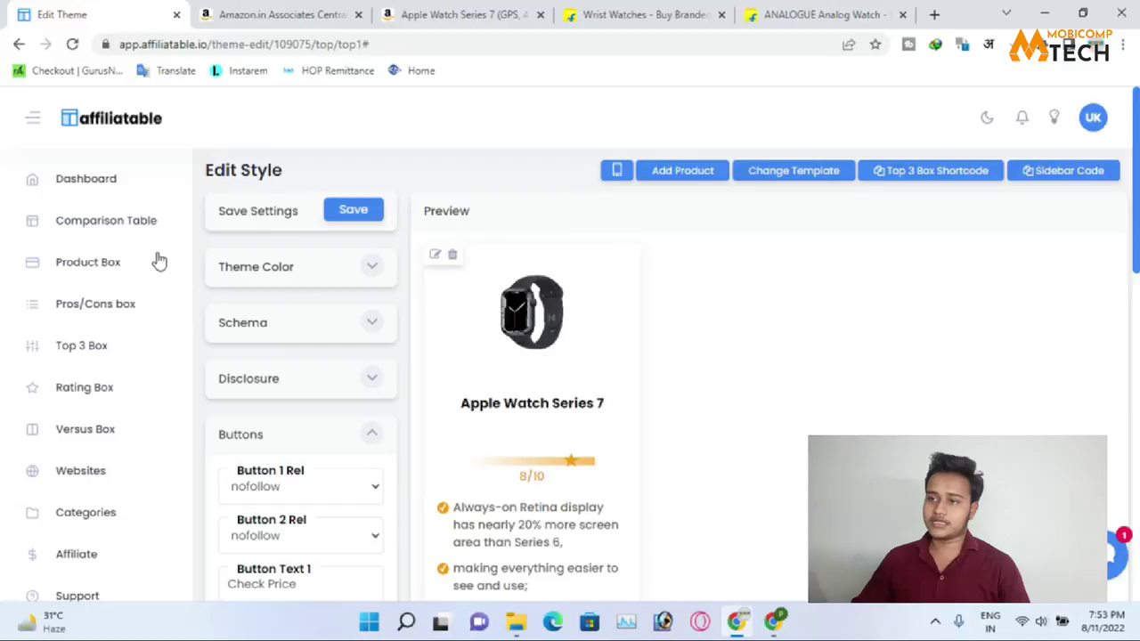
Open the existing Top 3 box with the three Apple iPads, look over its cards and copy its HTML code.
left_click(93, 345)
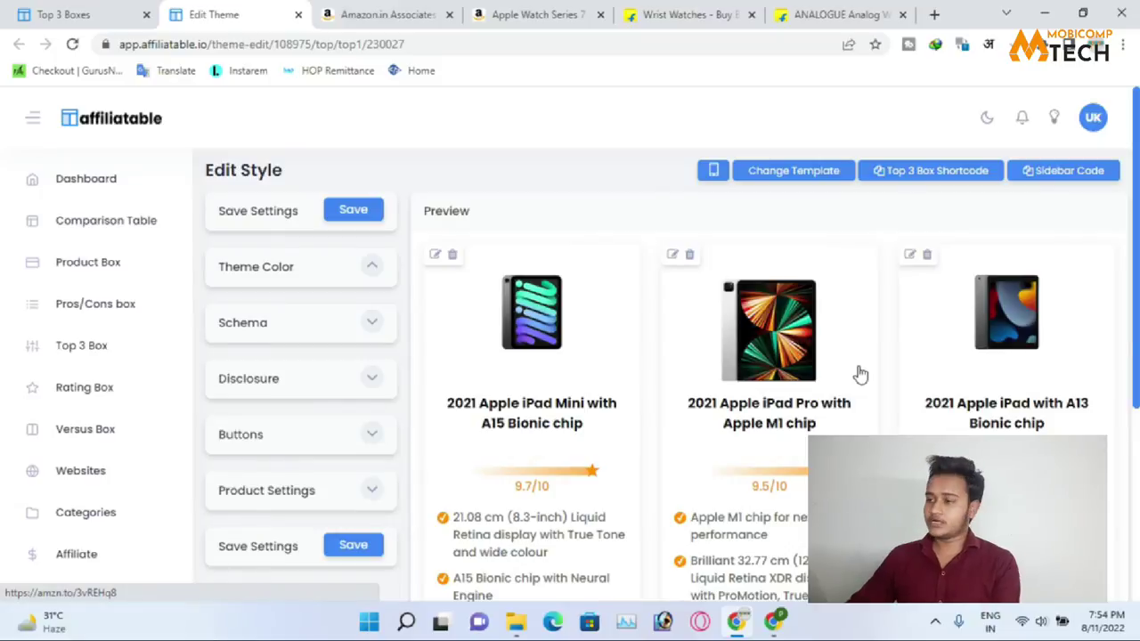
scroll(565, 445, "down", 4)
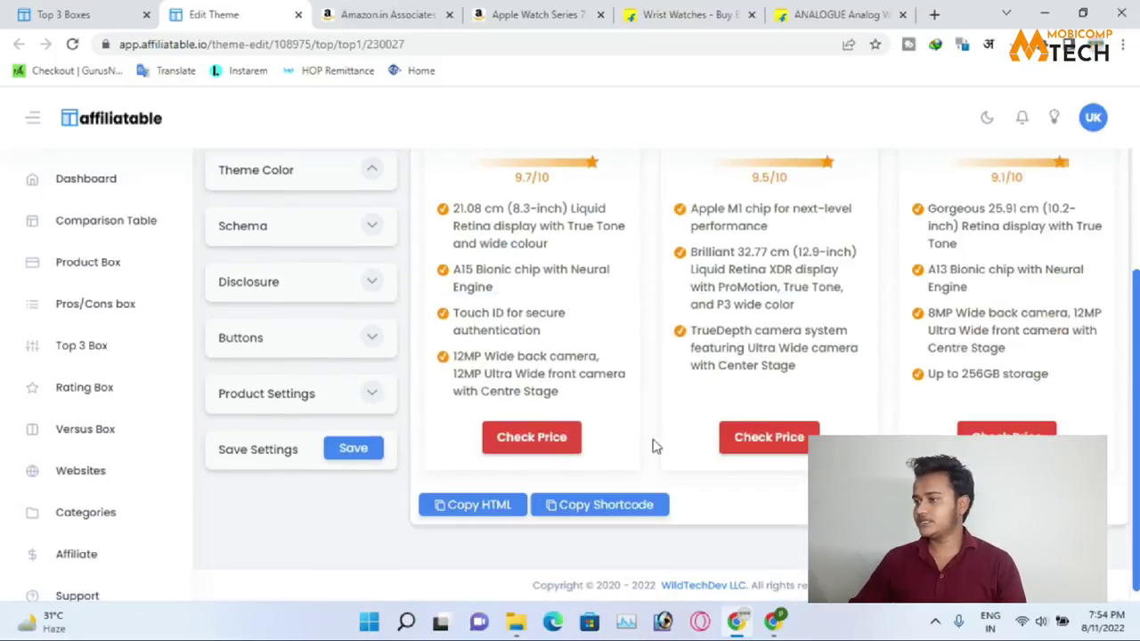
scroll(941, 405, "up", 4)
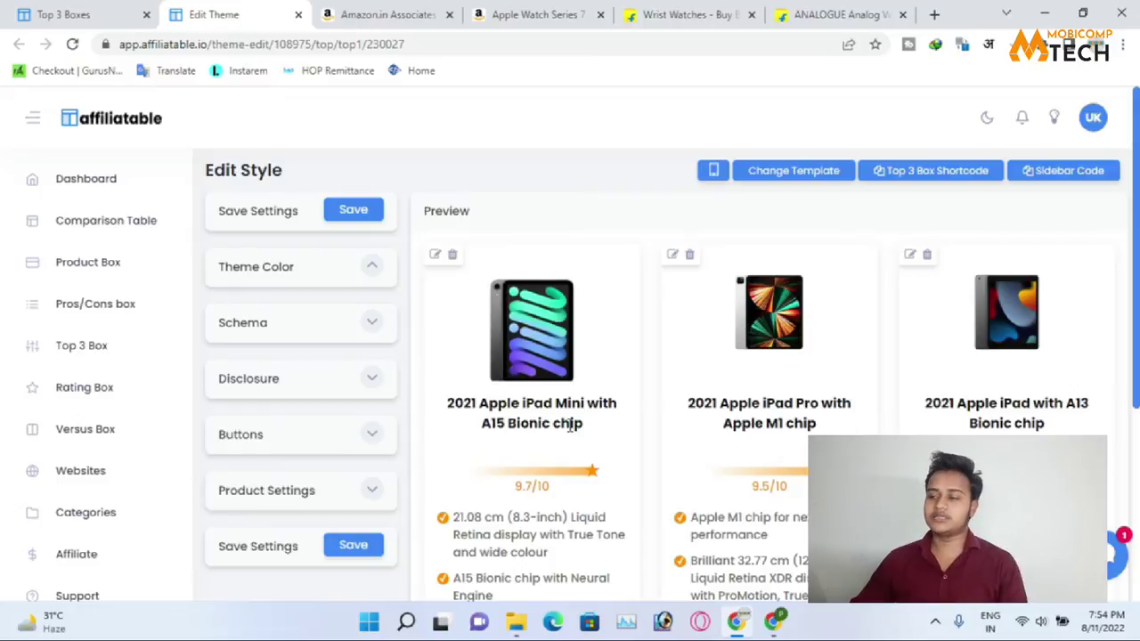
scroll(569, 426, "down", 4)
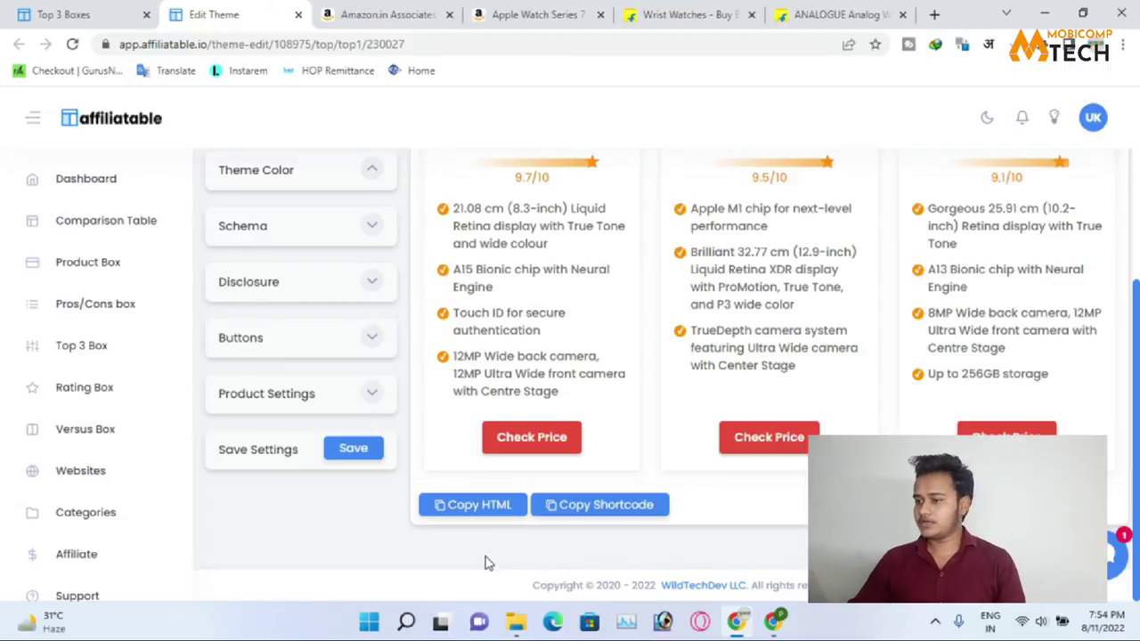
left_click(469, 509)
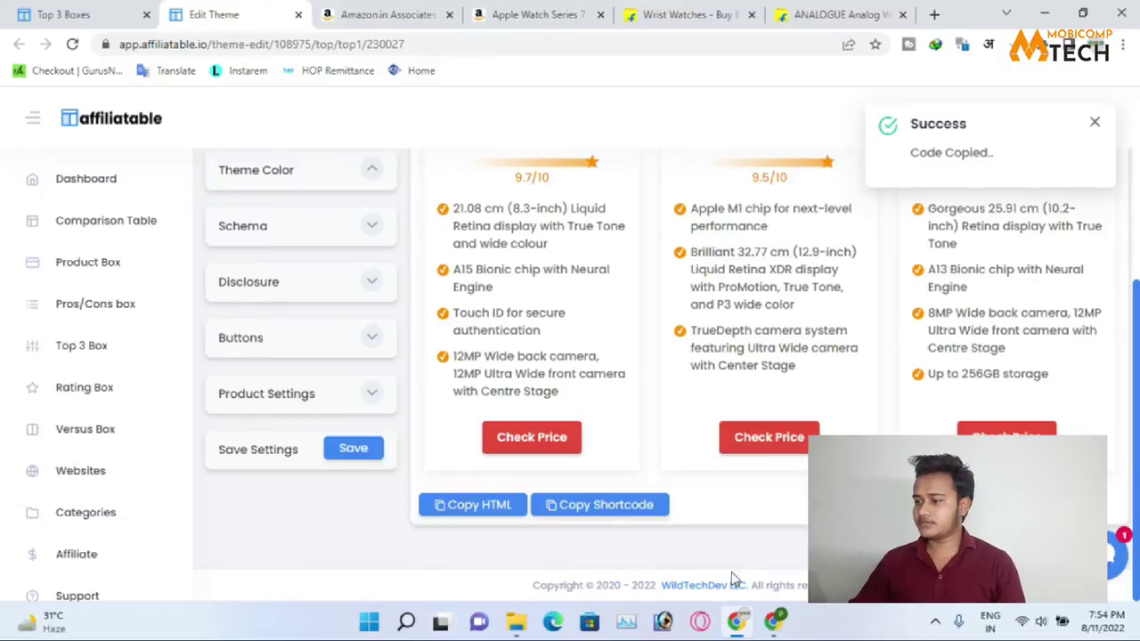
Switch to Blogger and create a new post in the other blog.
left_click(773, 620)
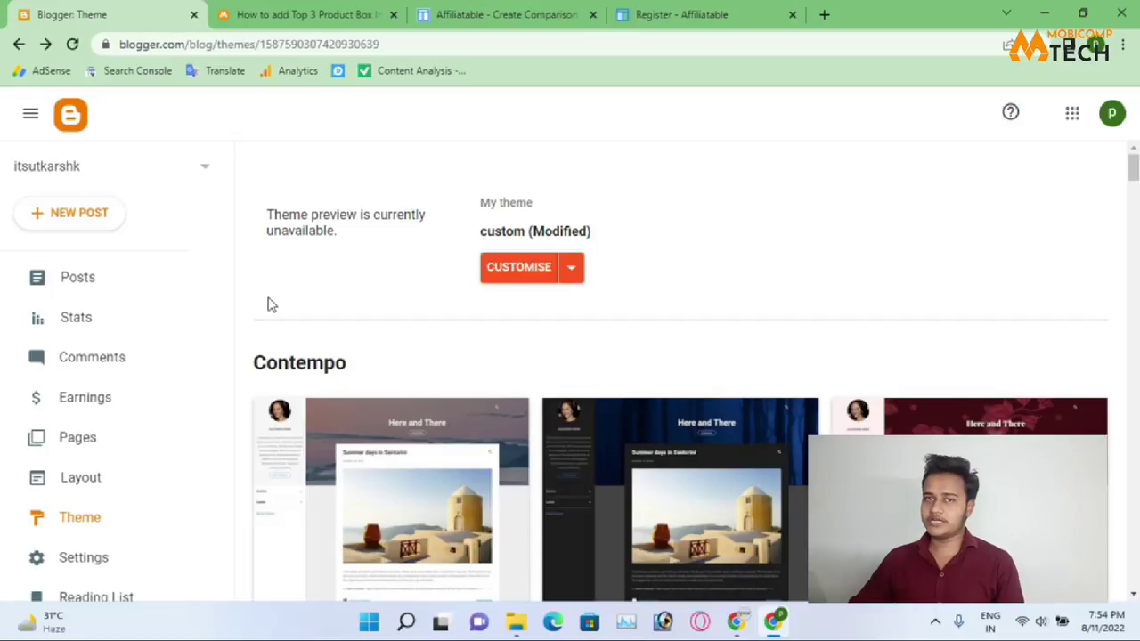
left_click(85, 287)
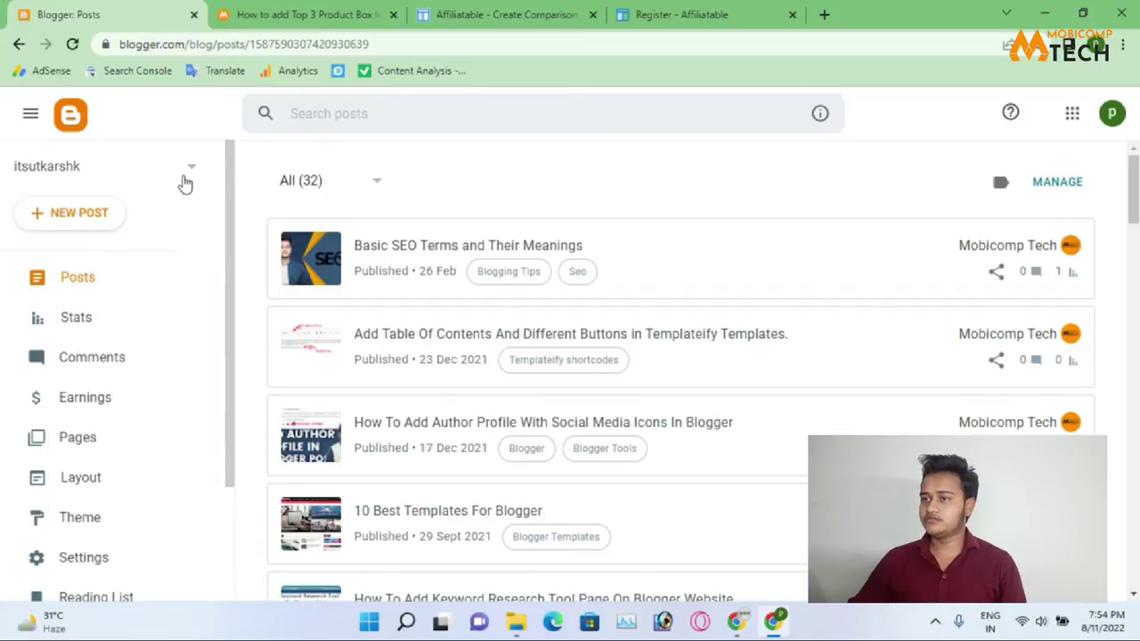
left_click(96, 267)
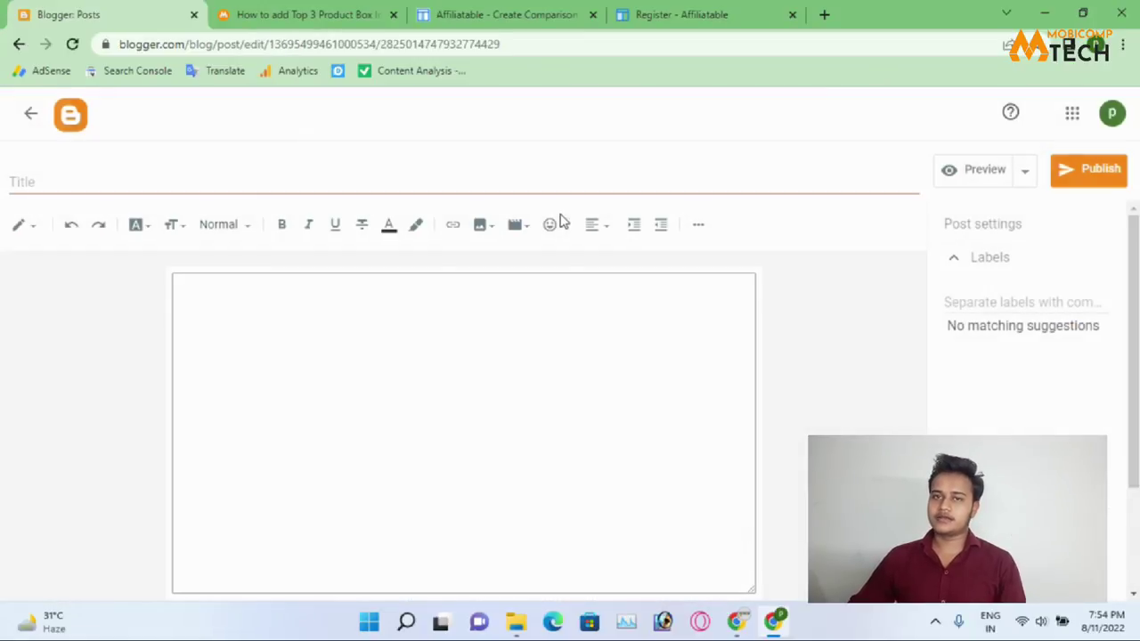
Title the new post "top 3 gadgets".
left_click(92, 183)
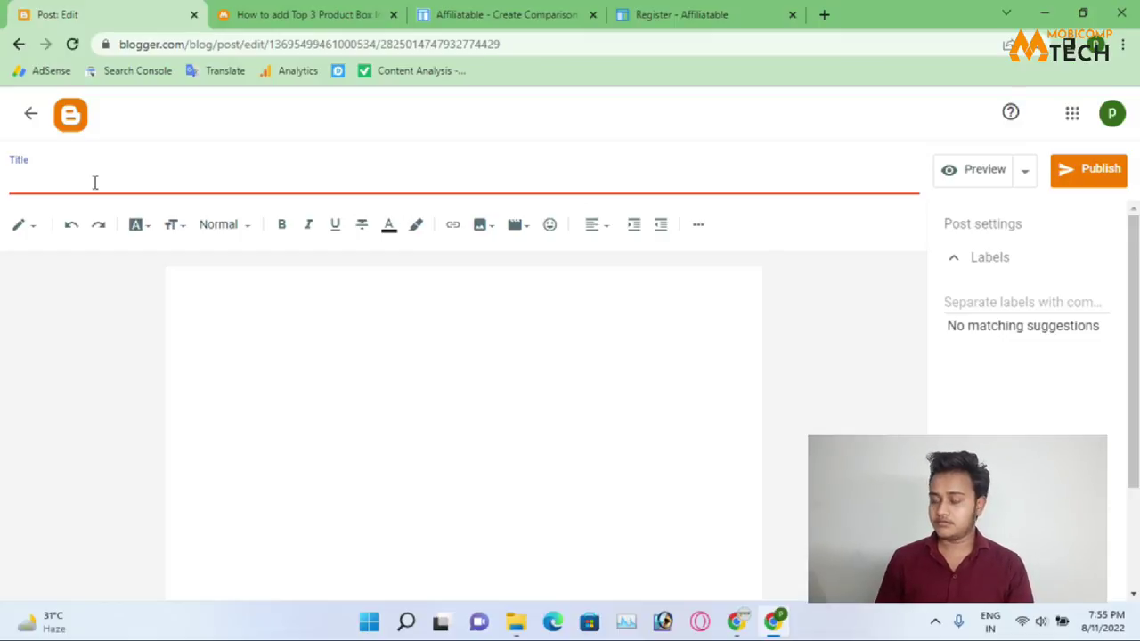
type("top 3 gadgetts")
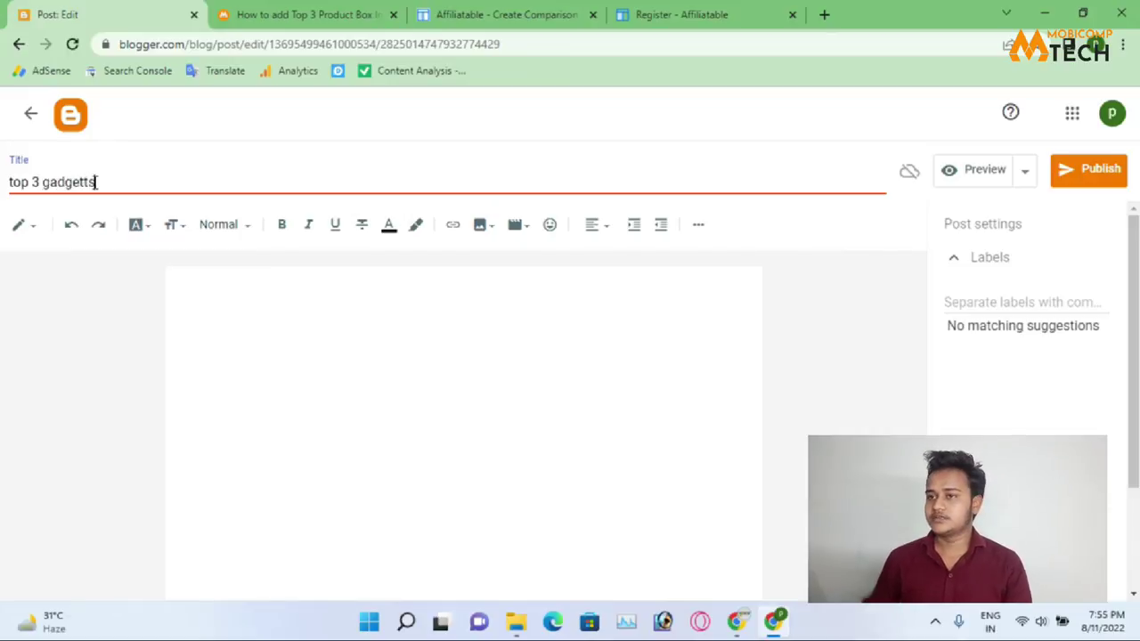
key("BackSpace")
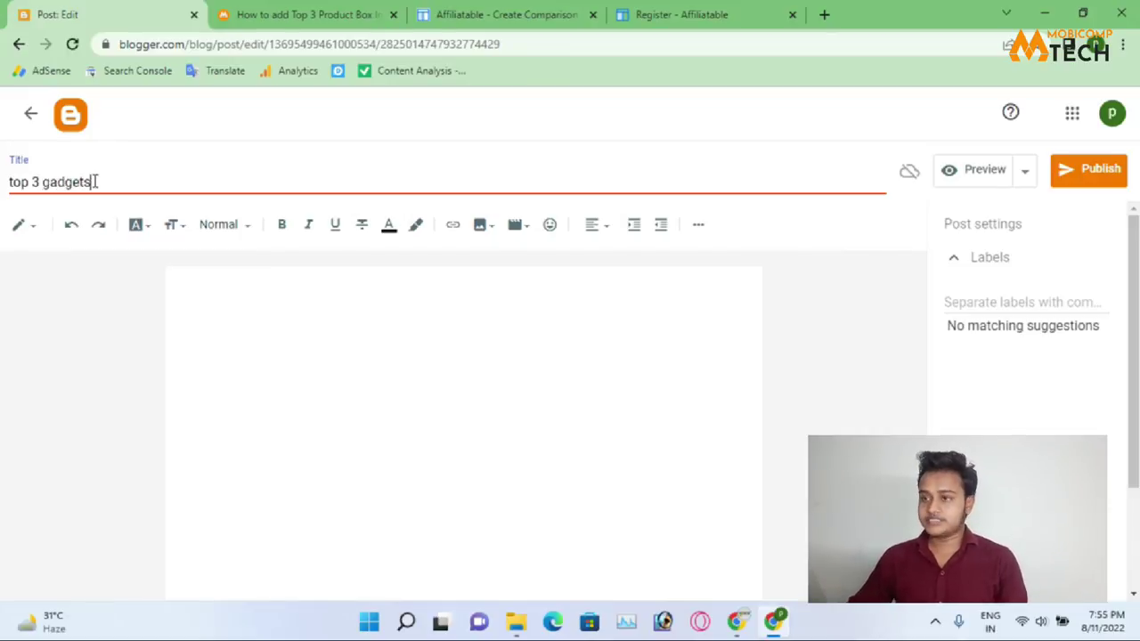
left_click(159, 324)
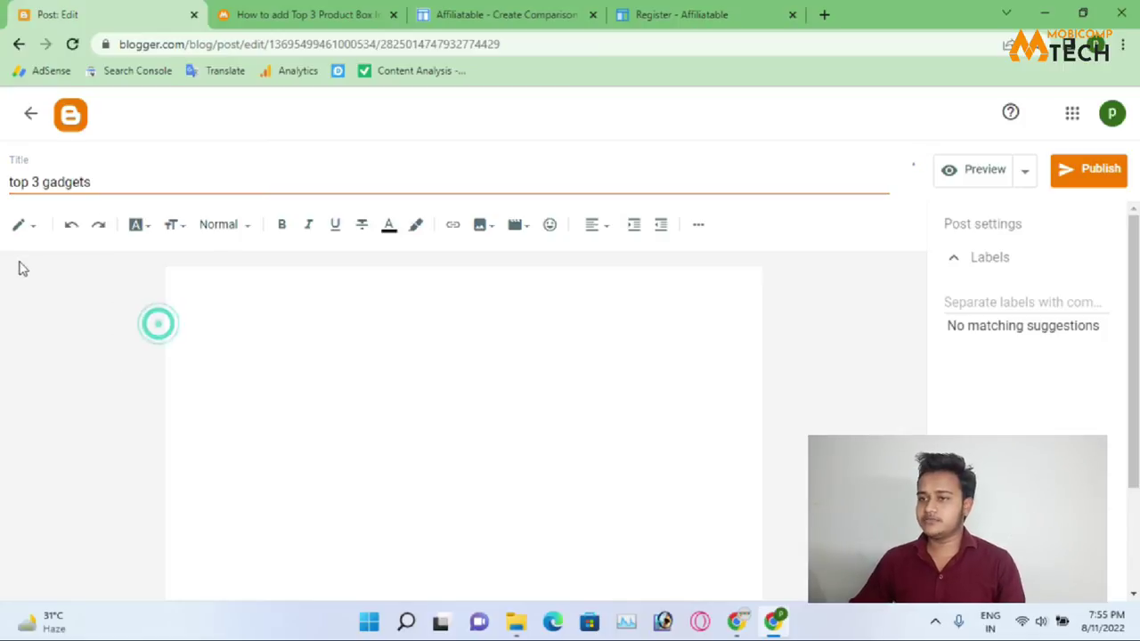
left_click(27, 228)
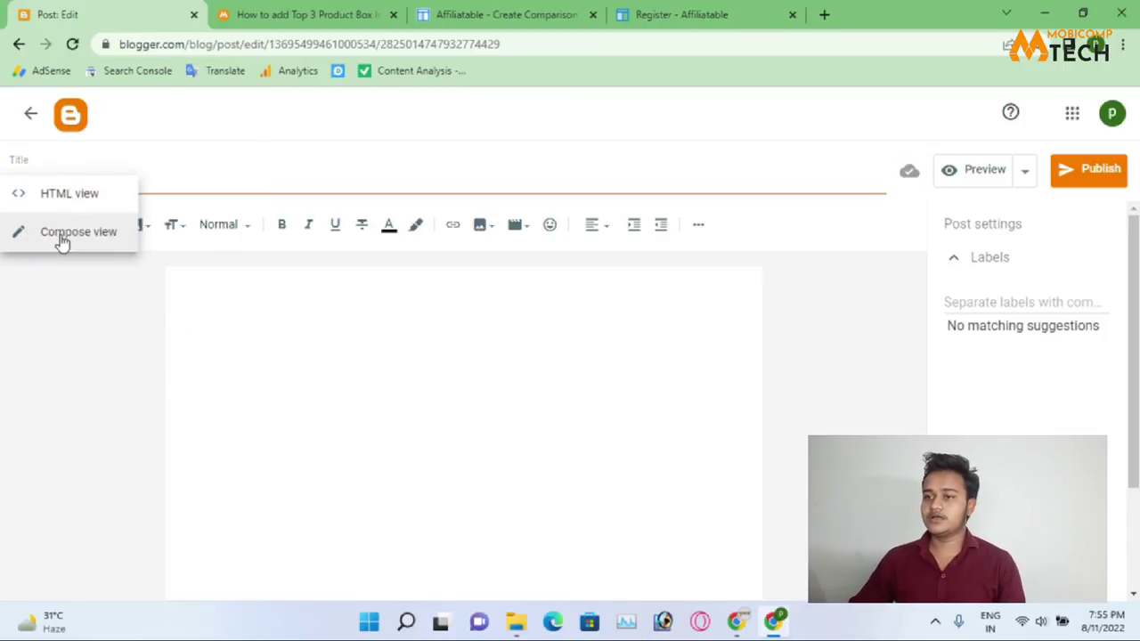
left_click(63, 233)
left_click(210, 307)
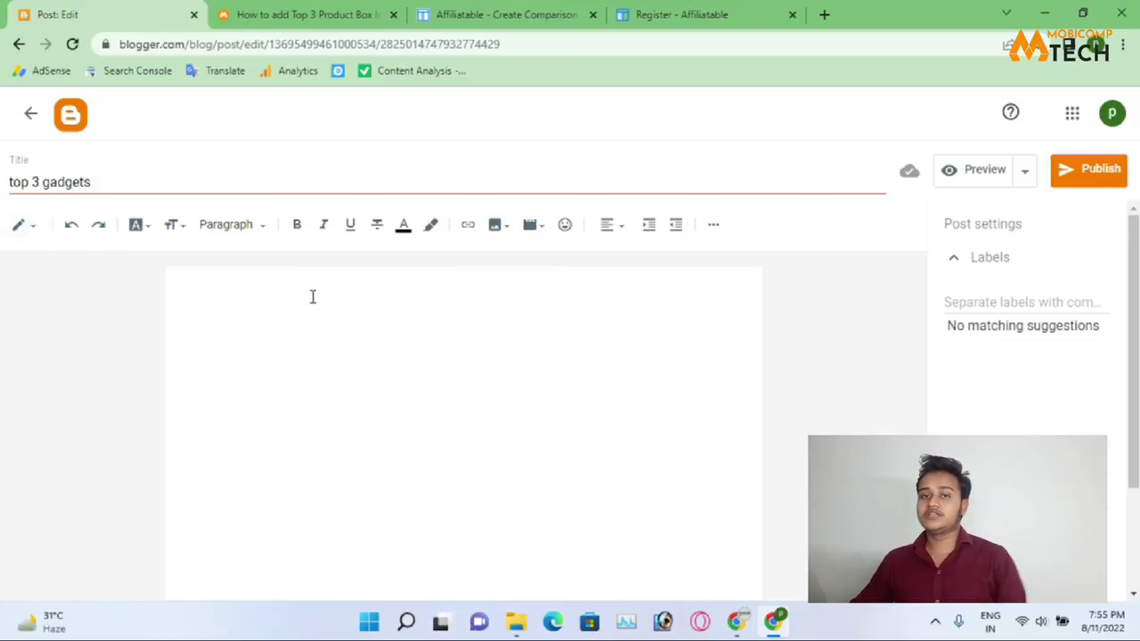
Switch the post editor to HTML view and paste the copied Top 3 box code below the empty paragraph.
left_click(21, 226)
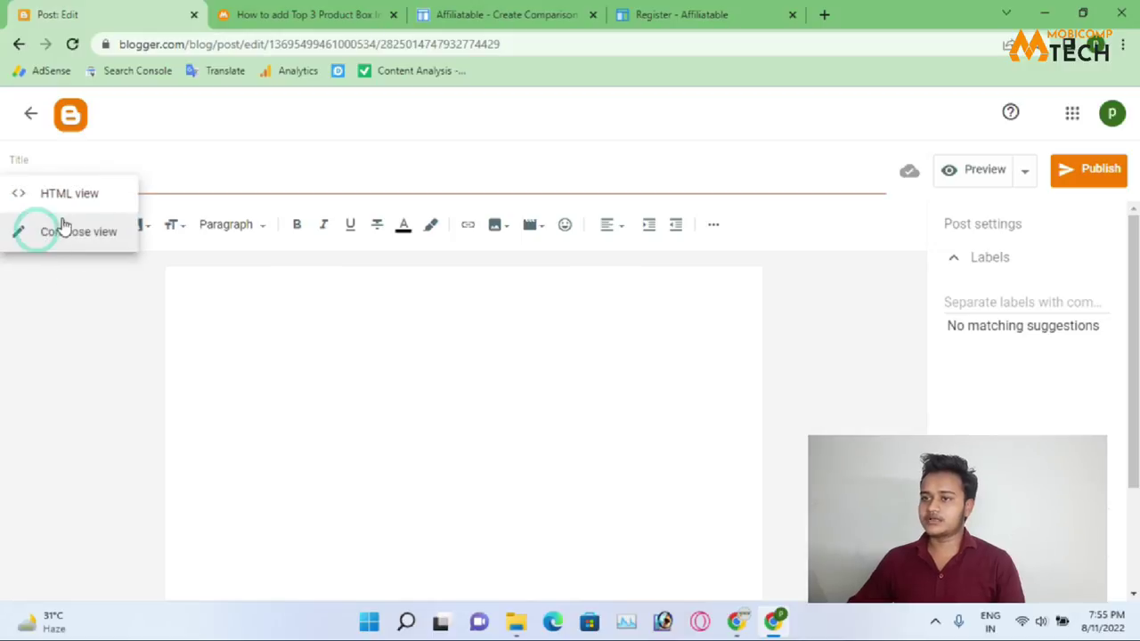
left_click(76, 211)
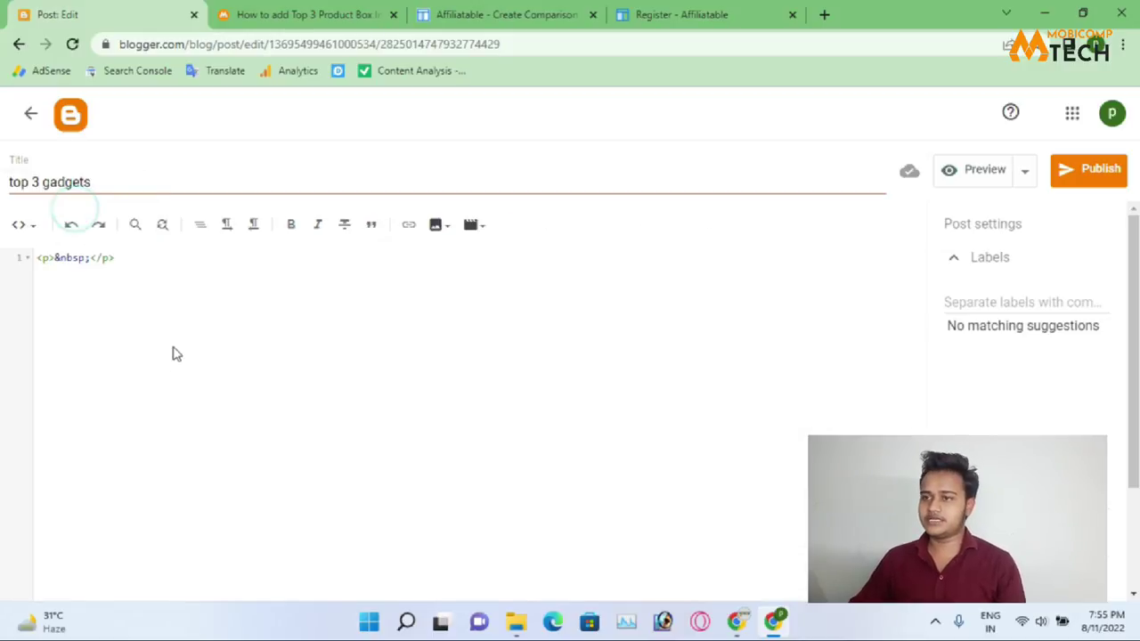
key("ctrl+a")
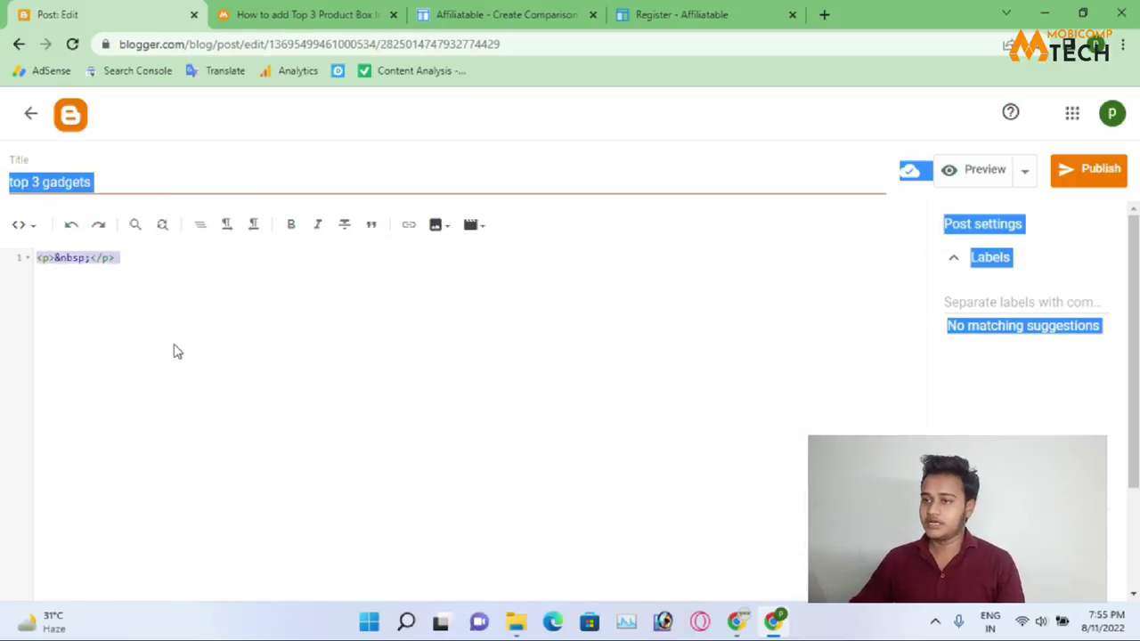
left_click(175, 349)
key("Return")
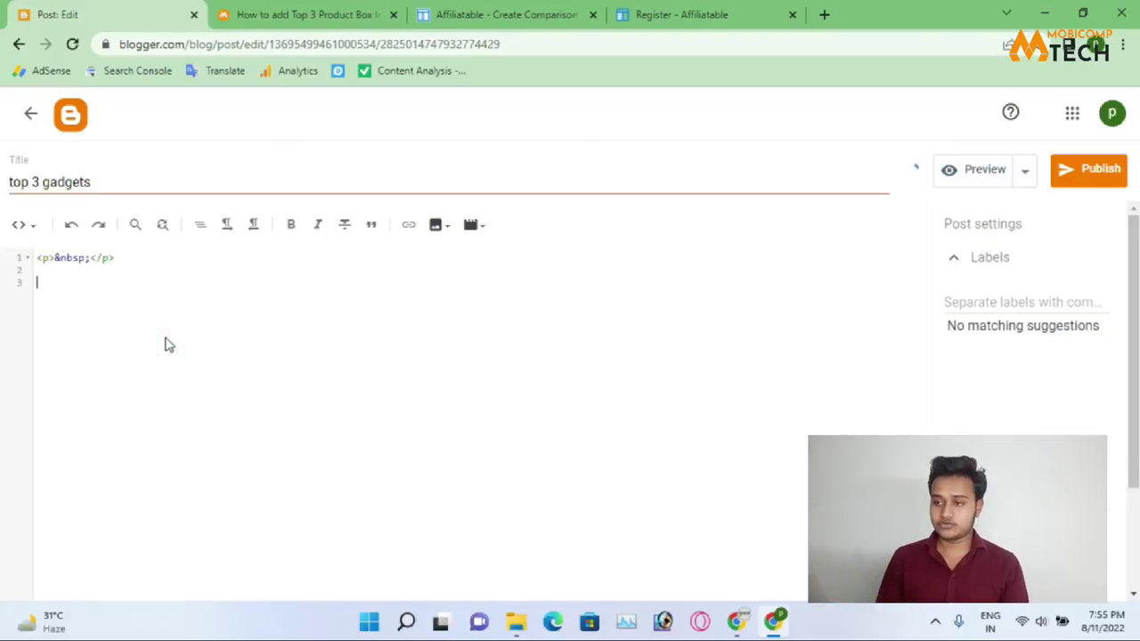
key("ctrl+v")
scroll(224, 416, "up", 2)
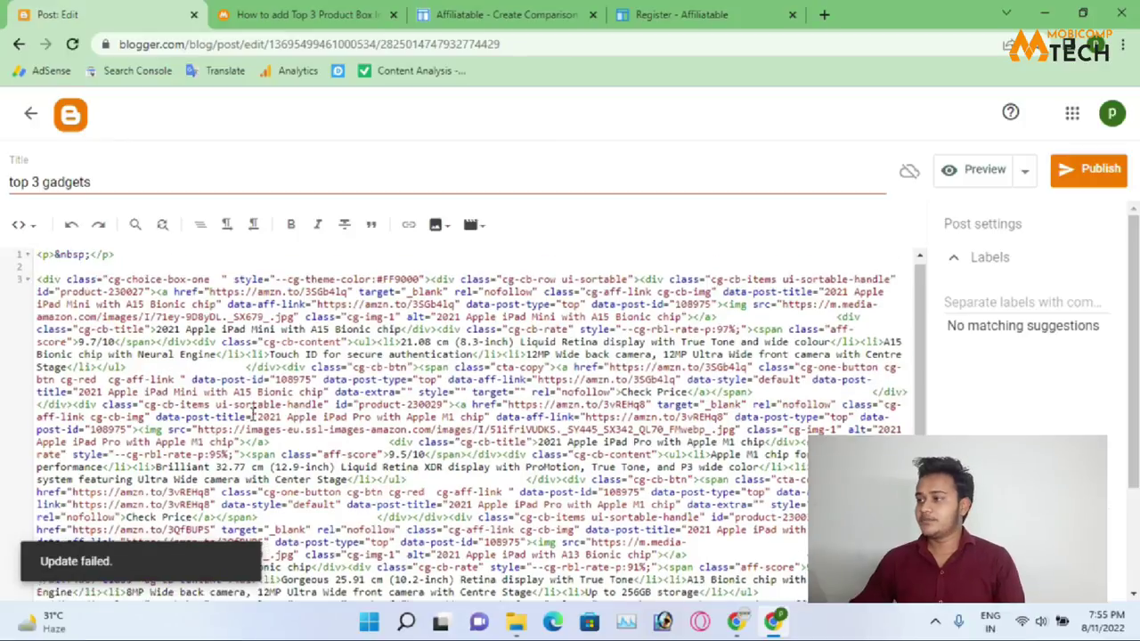
Return the post editor to Compose view and look through the pasted iPad product content.
left_click(26, 224)
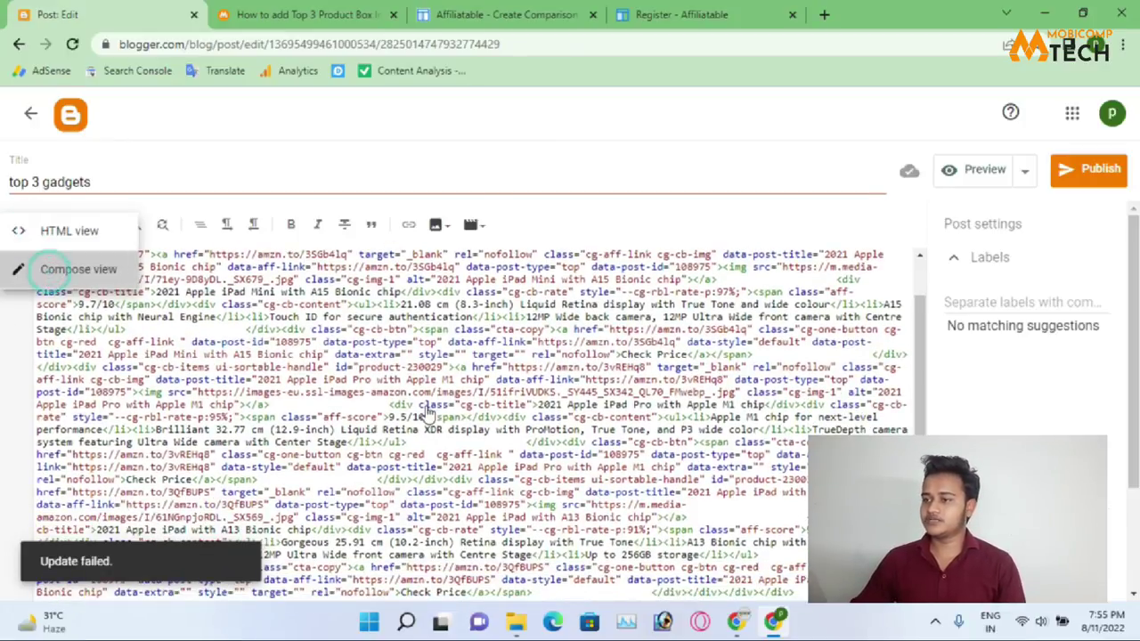
left_click(78, 269)
scroll(427, 433, "down", 10)
scroll(349, 434, "down", 3)
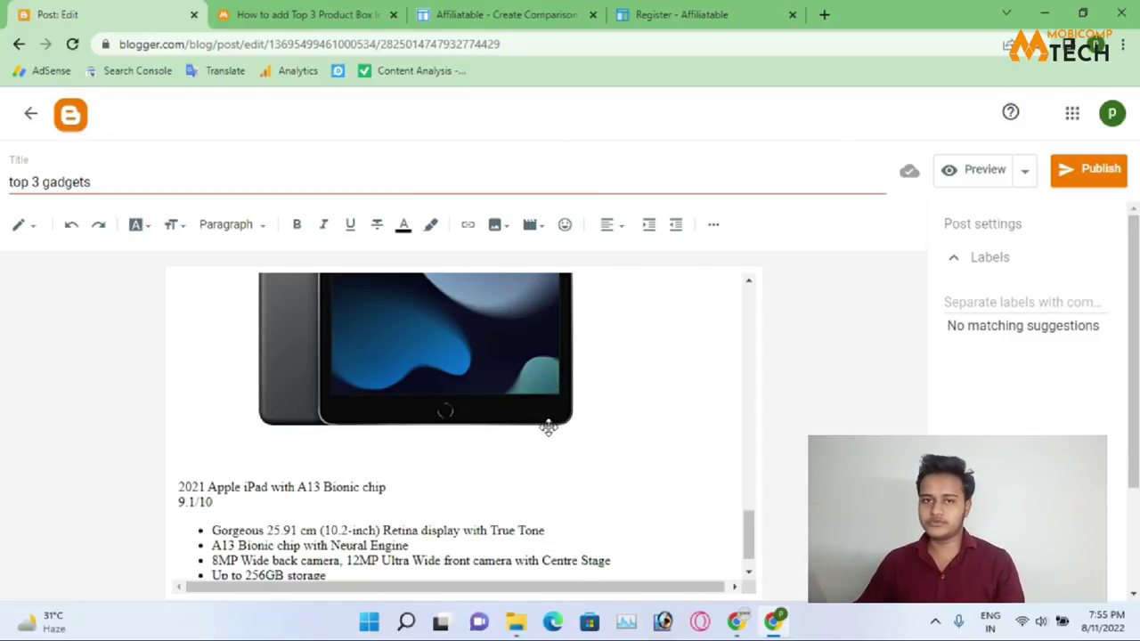
Preview the "top 3 gadgets" post and examine the three iPad cards down to their Check Price buttons.
left_click(976, 175)
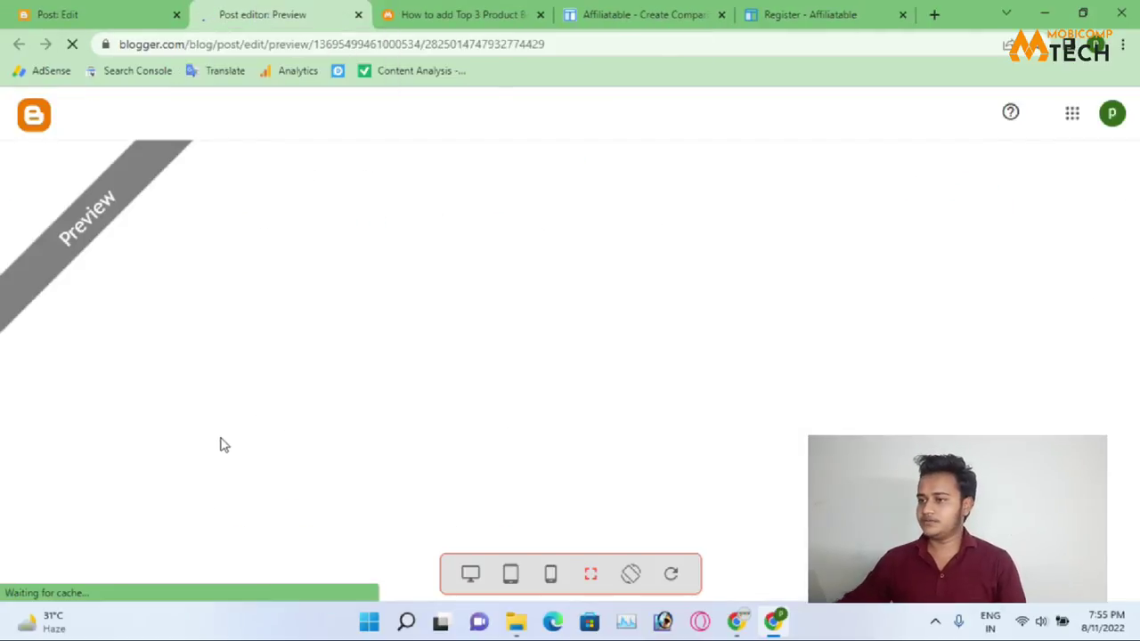
scroll(513, 288, "down", 3)
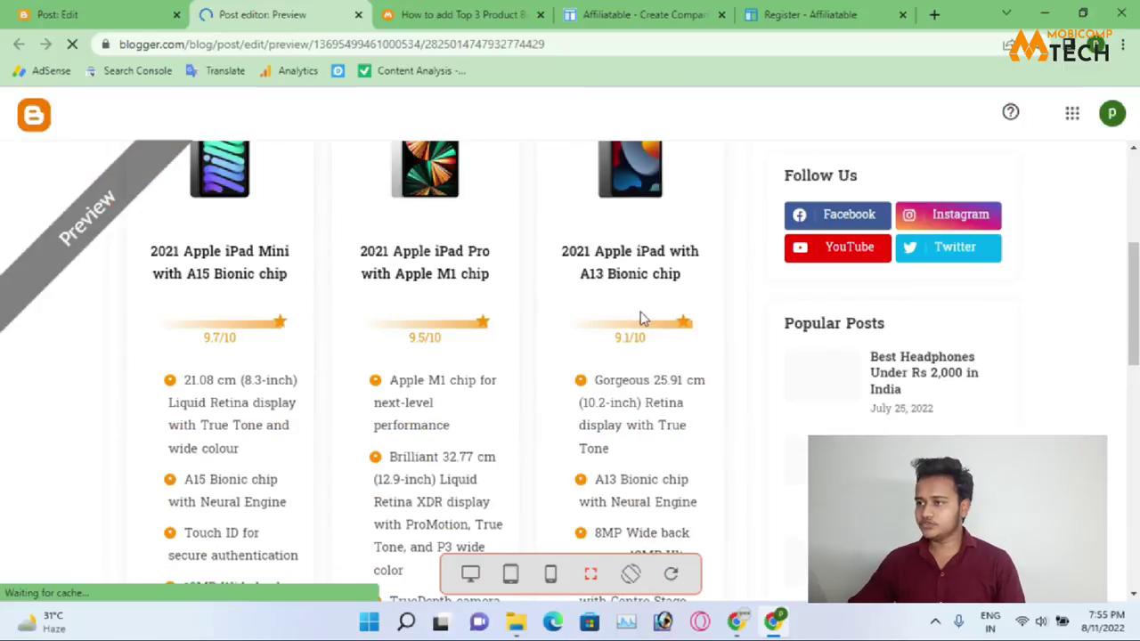
scroll(312, 354, "up", 3)
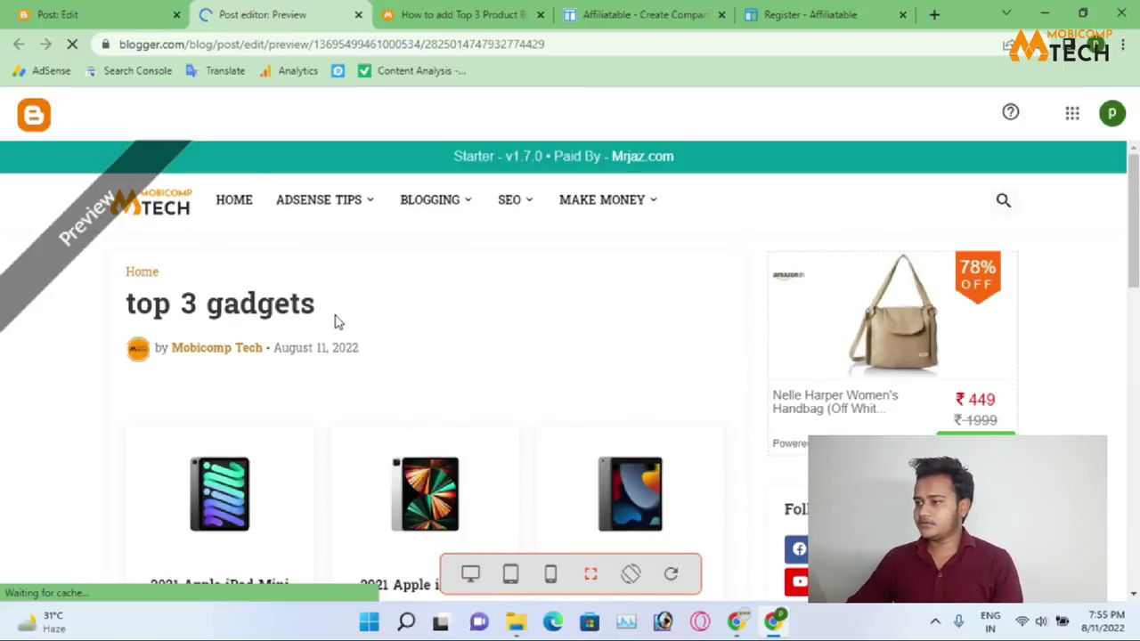
scroll(336, 320, "down", 7)
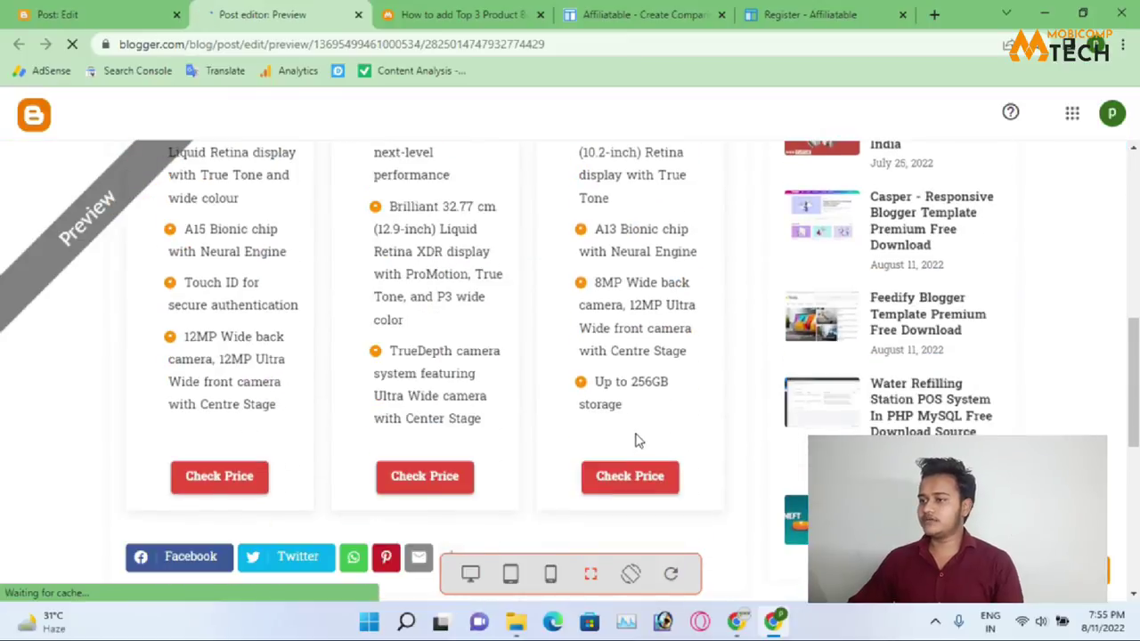
scroll(287, 354, "up", 4)
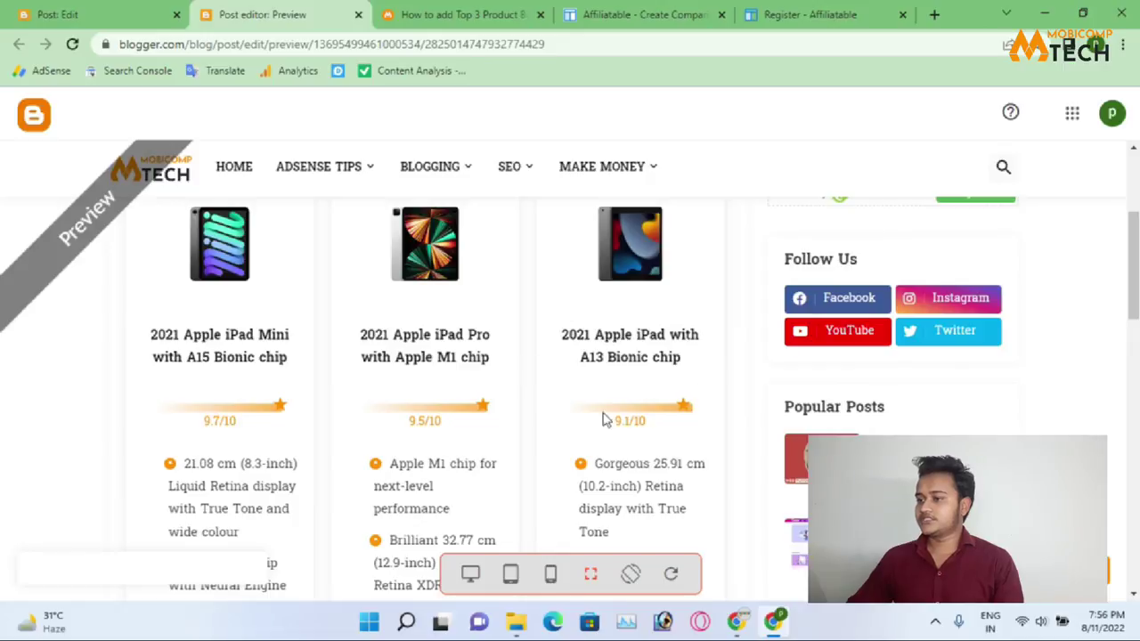
scroll(609, 415, "down", 5)
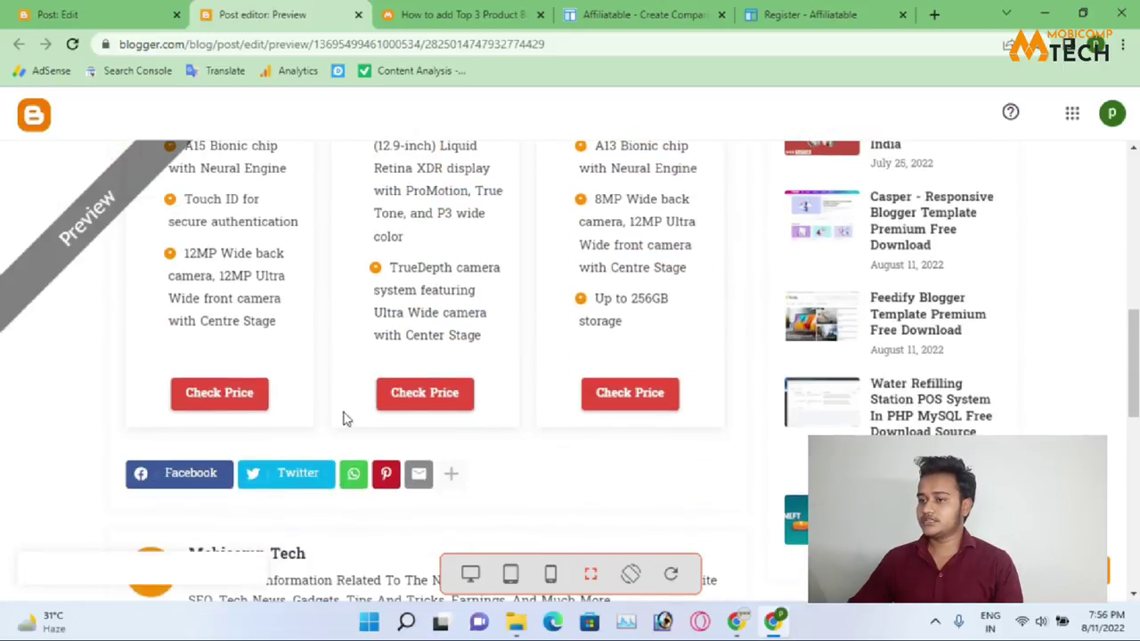
scroll(285, 318, "up", 8)
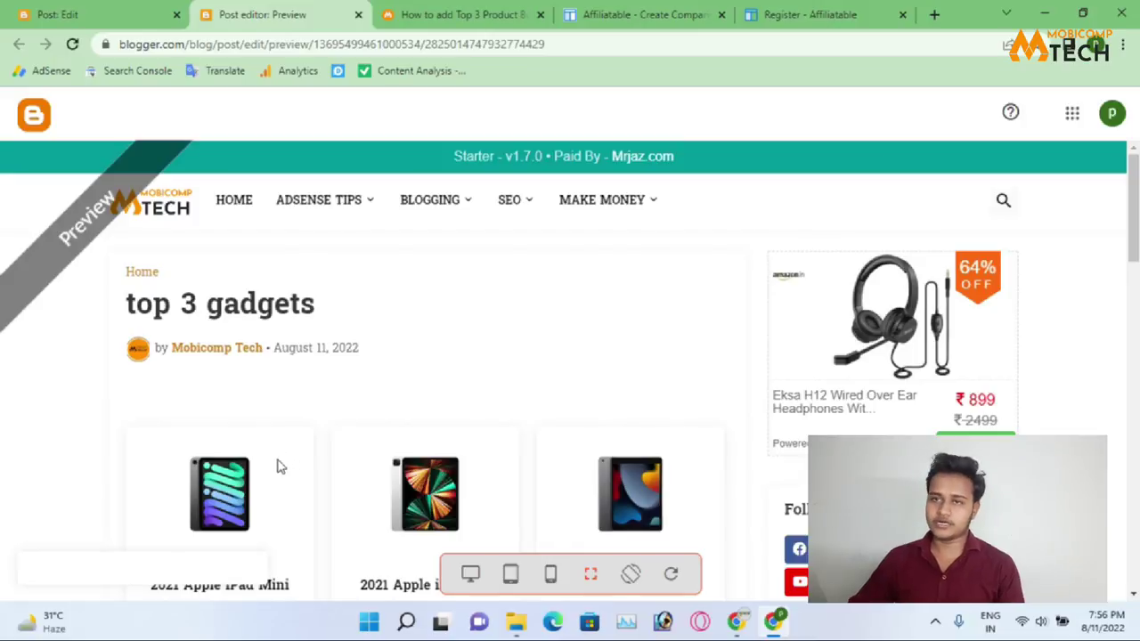
Compare the post's content in the editor with how the product cards look in the preview.
left_click(134, 14)
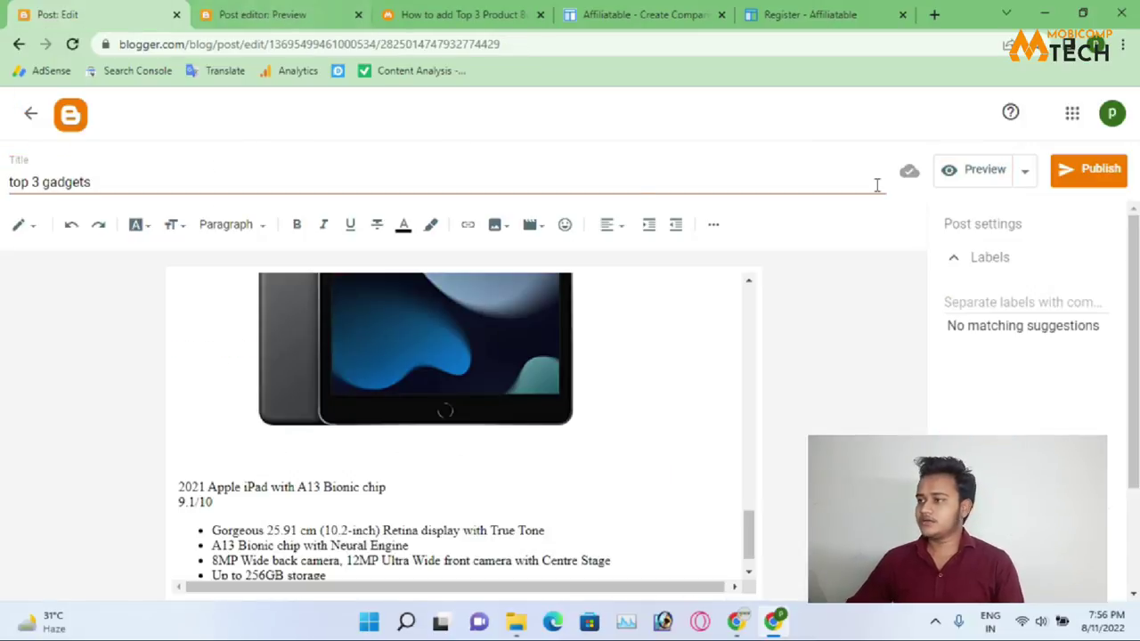
left_click(329, 9)
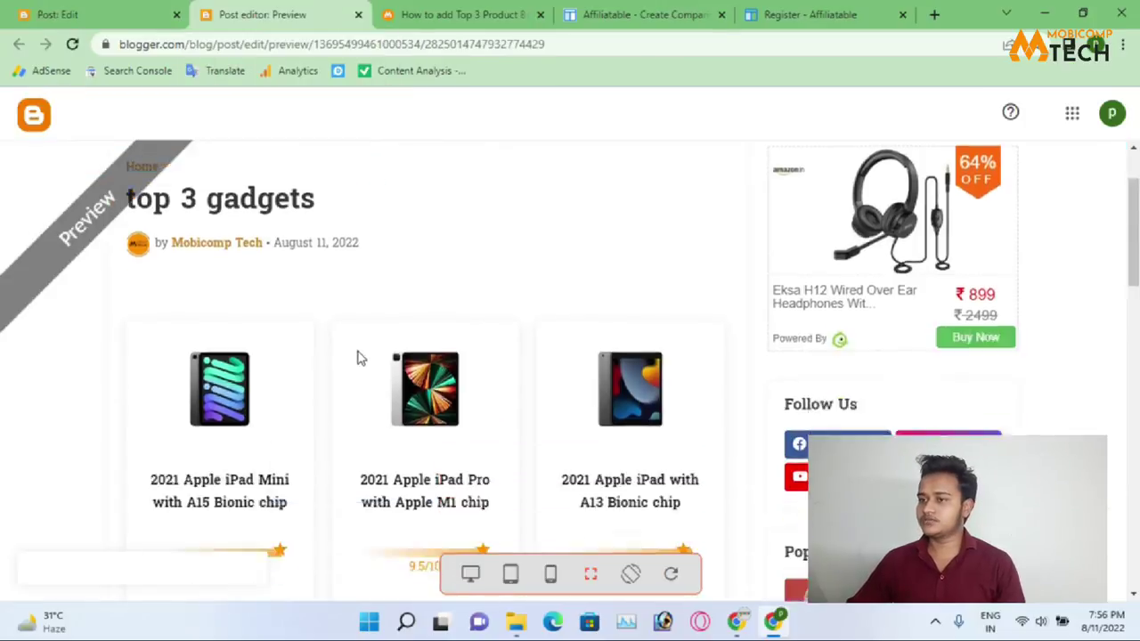
scroll(356, 356, "down", 10)
scroll(499, 310, "up", 1)
key("ctrl+1")
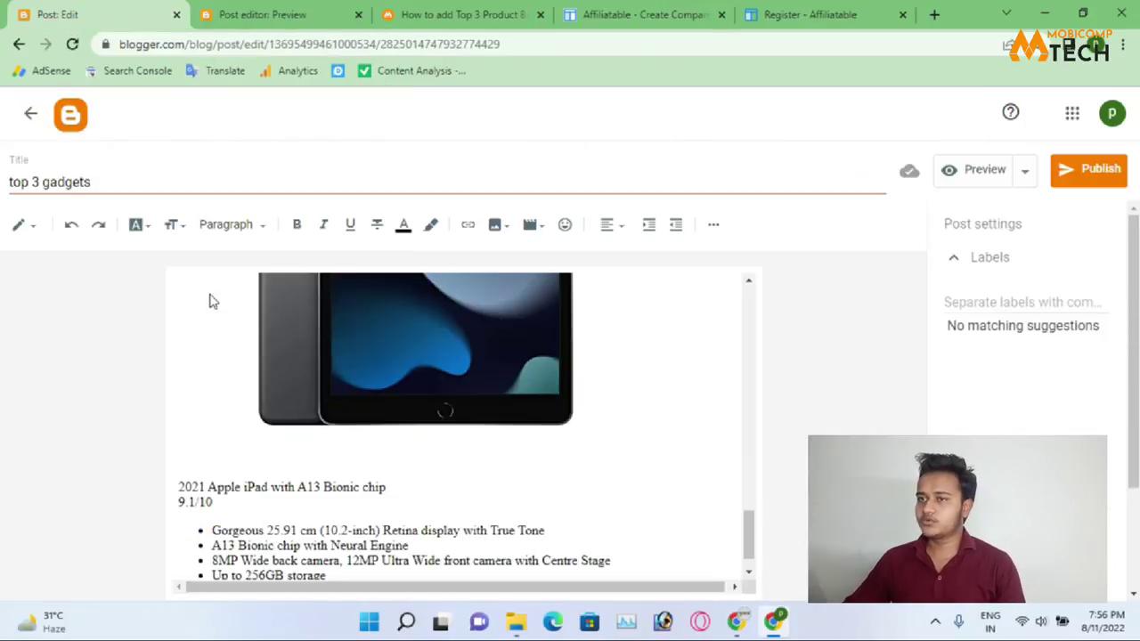
scroll(301, 407, "down", 3)
scroll(301, 407, "up", 3)
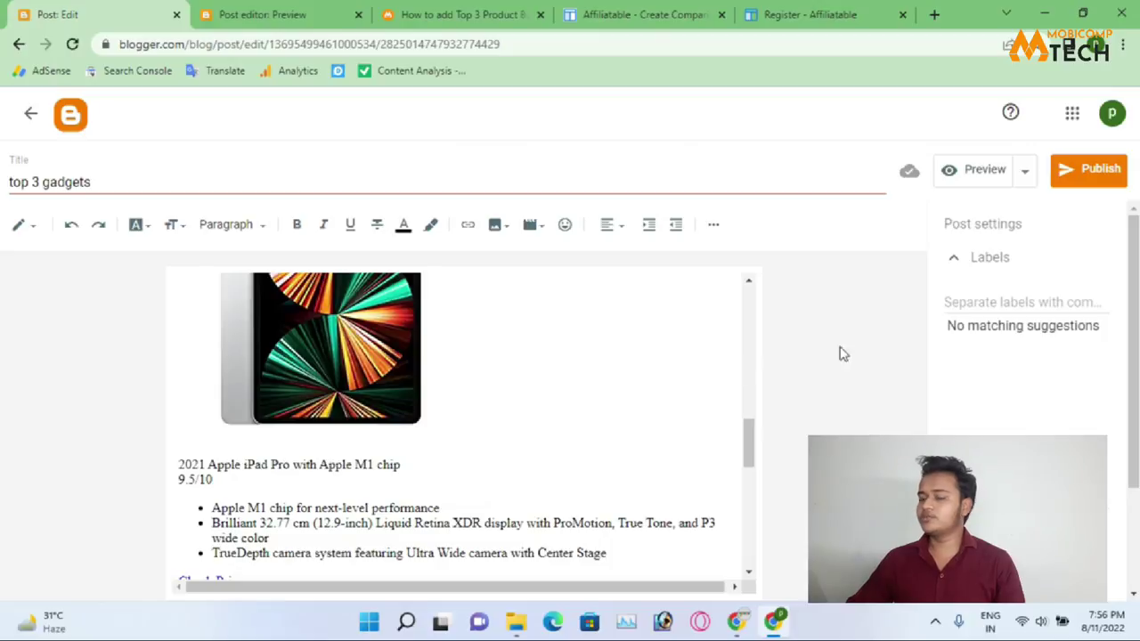
Publish the "top 3 gadgets" post and open its live page on the blog.
left_click(1100, 171)
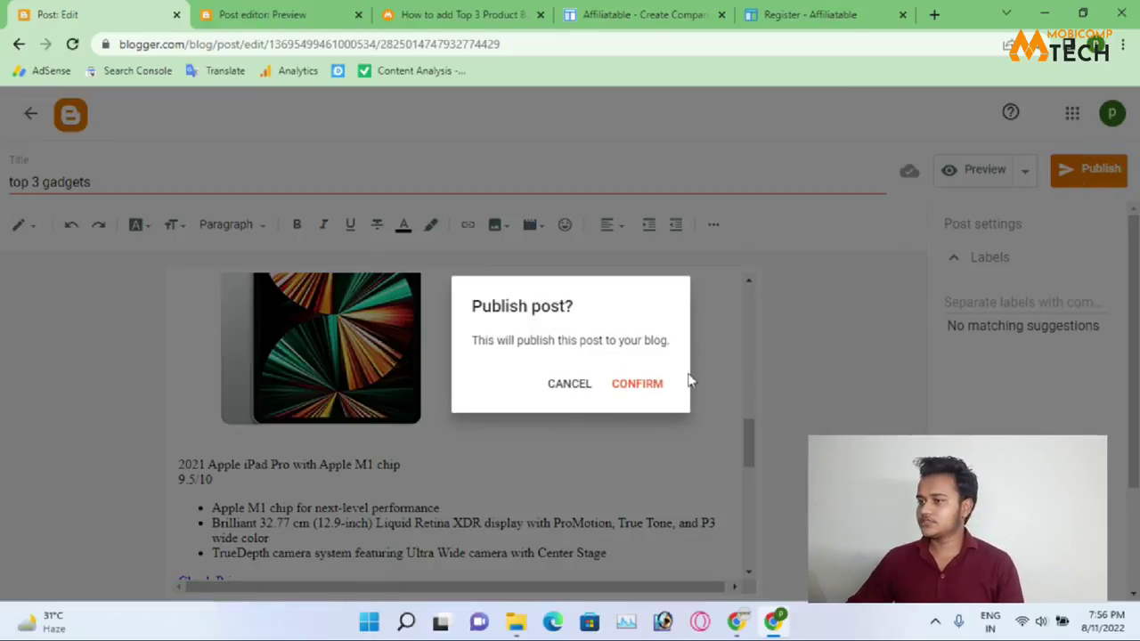
left_click(638, 383)
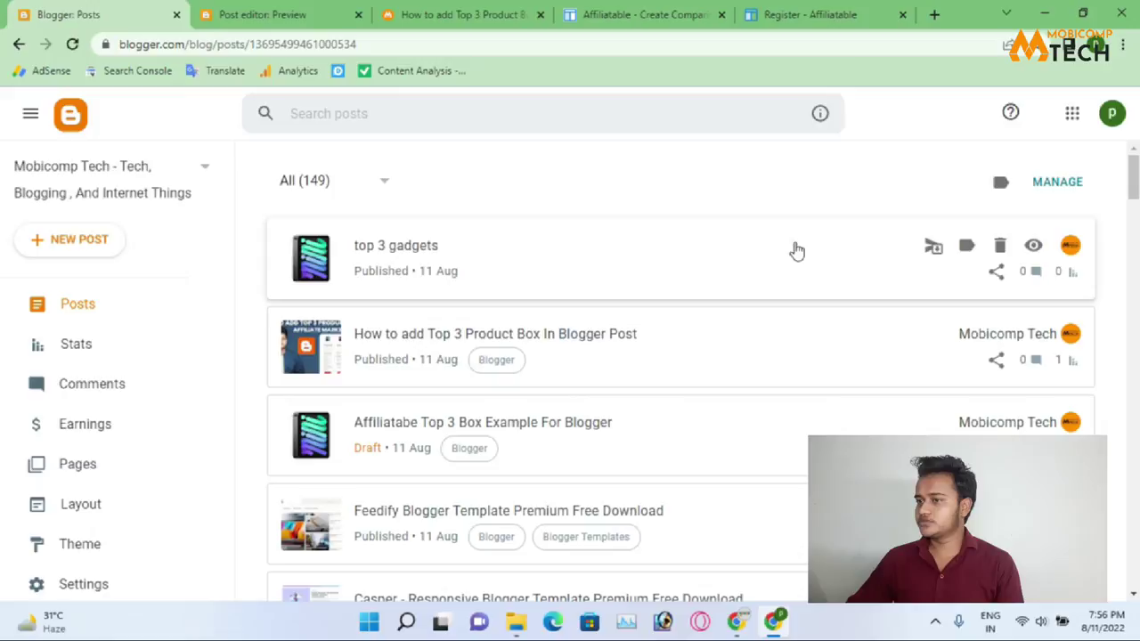
left_click(1033, 246)
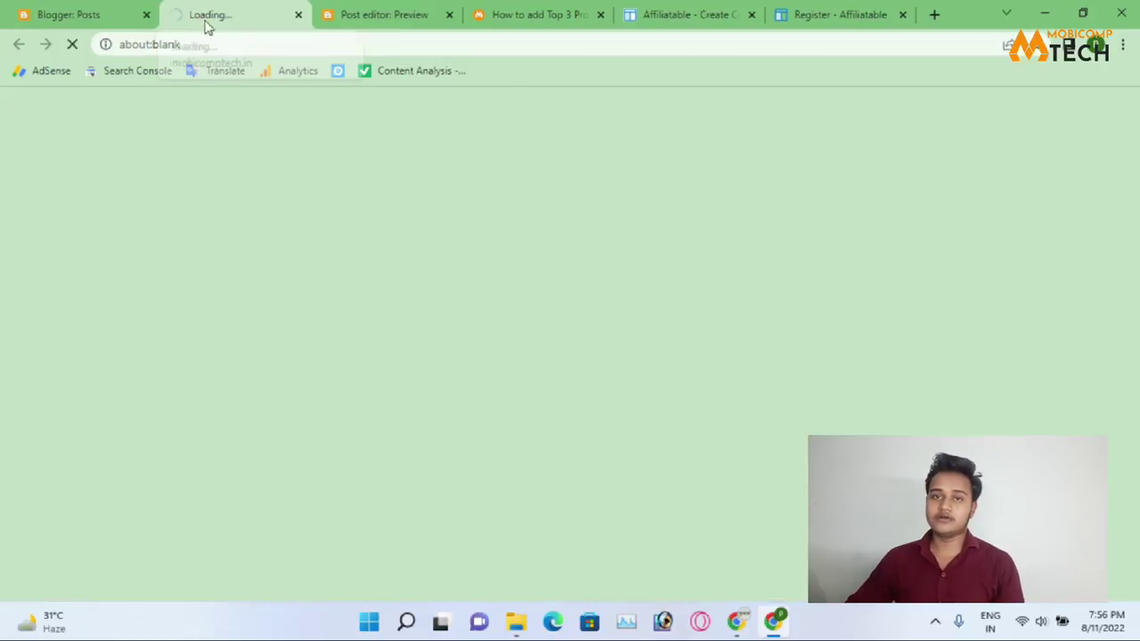
scroll(299, 343, "down", 5)
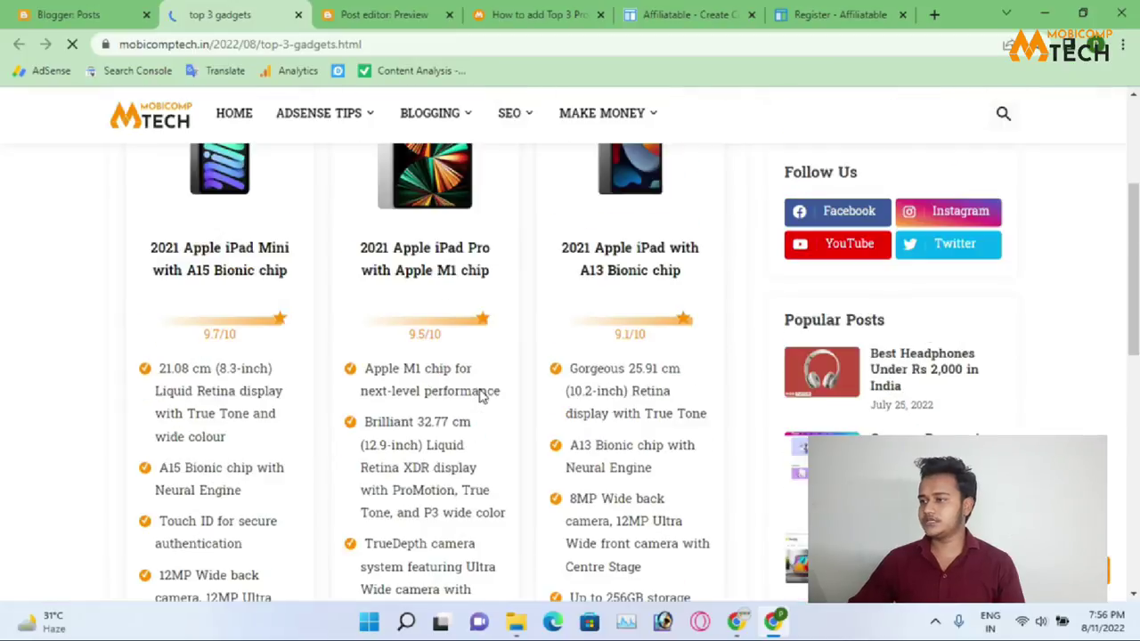
Zoom the published page out in the browser so the three product cards fit on the screen.
left_click(1122, 43)
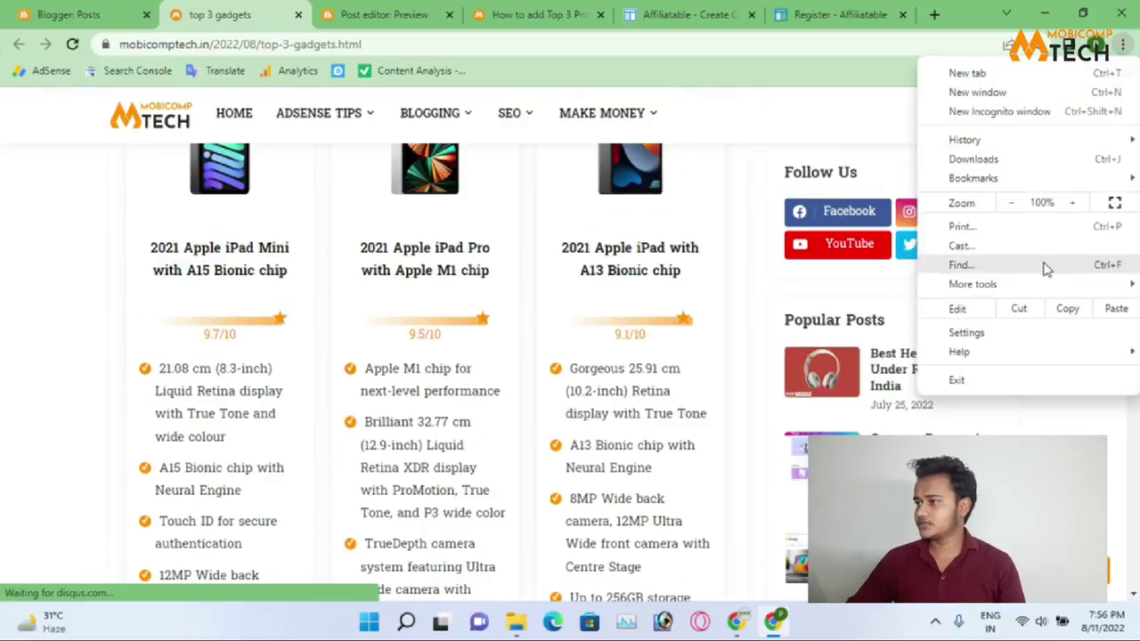
left_click(1017, 203)
left_click(1016, 202)
left_click(1016, 202)
left_click(1017, 202)
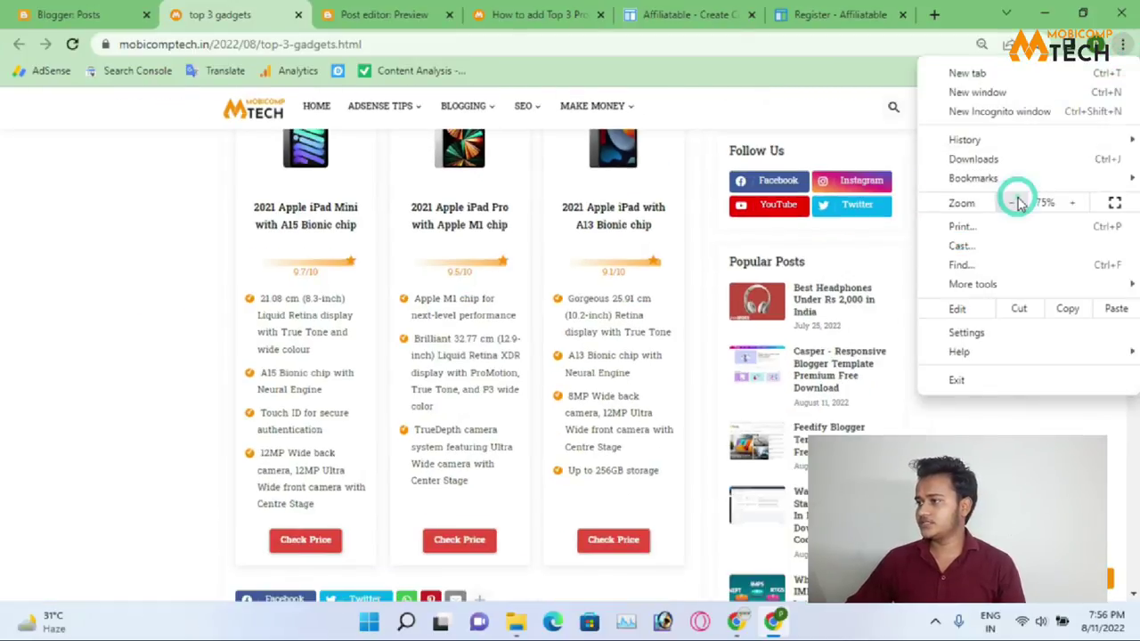
left_click(155, 279)
scroll(156, 279, "up", 1)
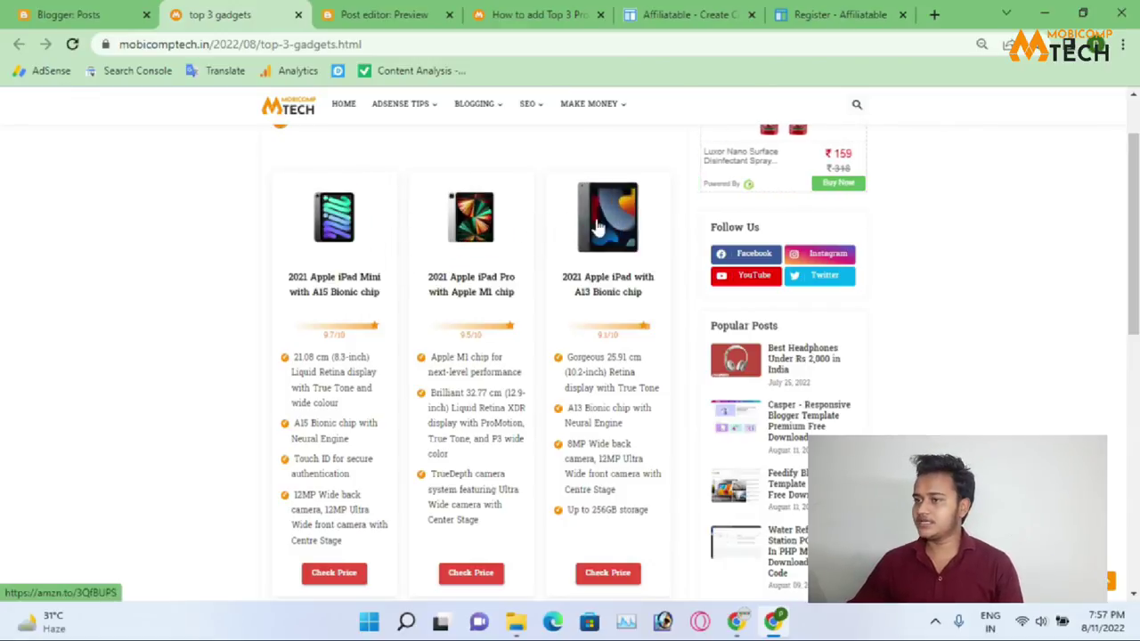
Test the iPad Mini card's image link to its Amazon product page, then close that page and return to the post.
left_click(327, 213)
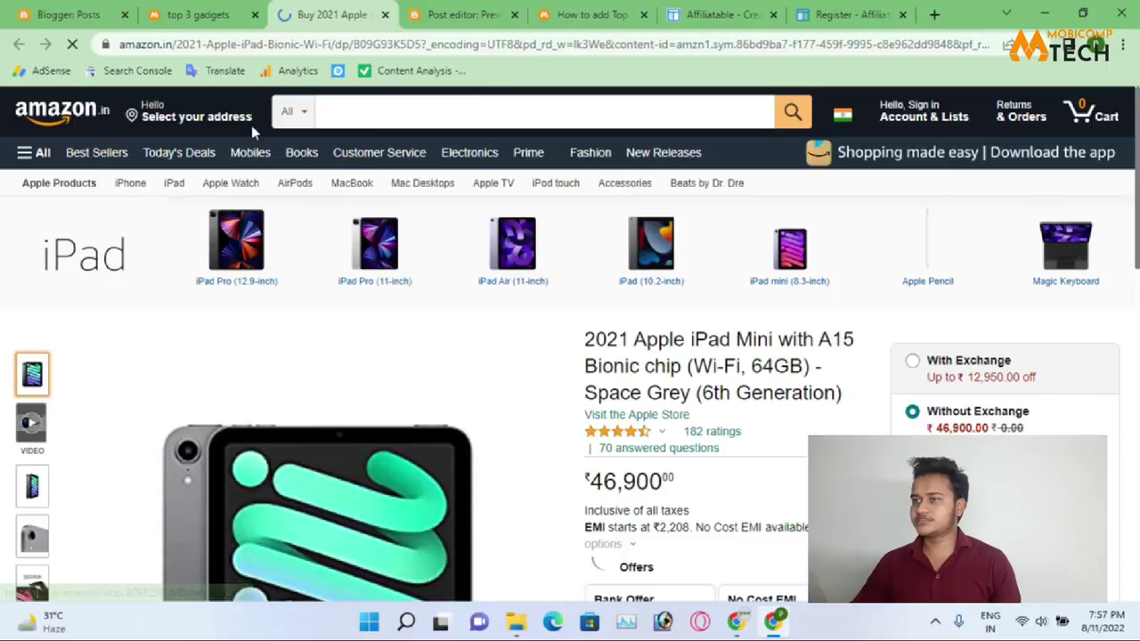
left_click(197, 13)
left_click(383, 16)
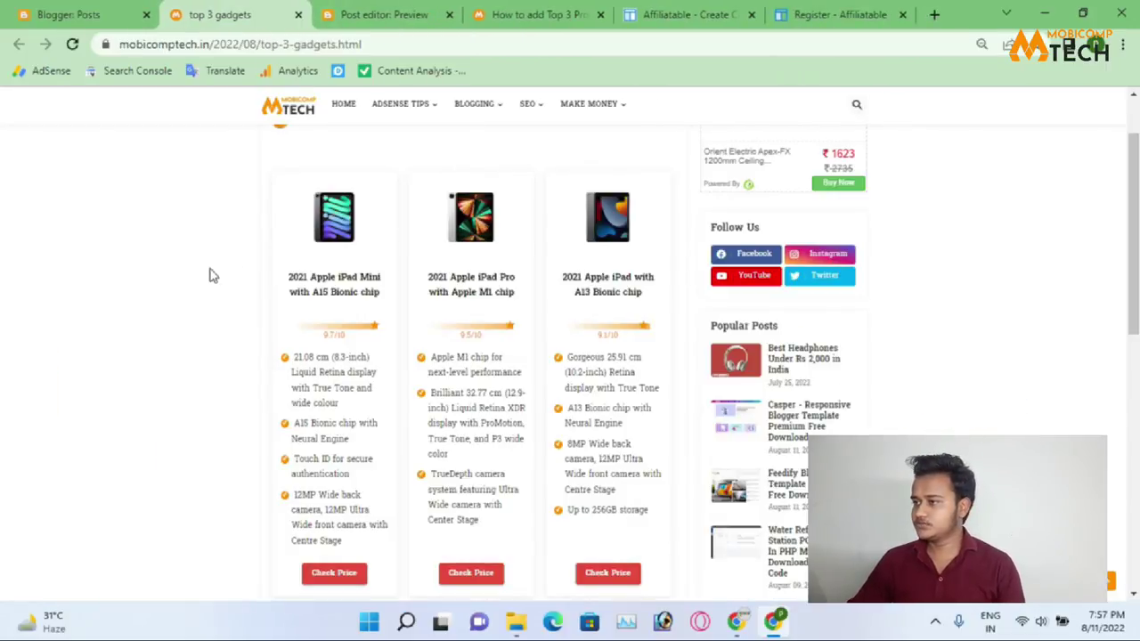
Look over the published Top 3 box, from the post title down to the Check Price buttons.
scroll(206, 380, "down", 2)
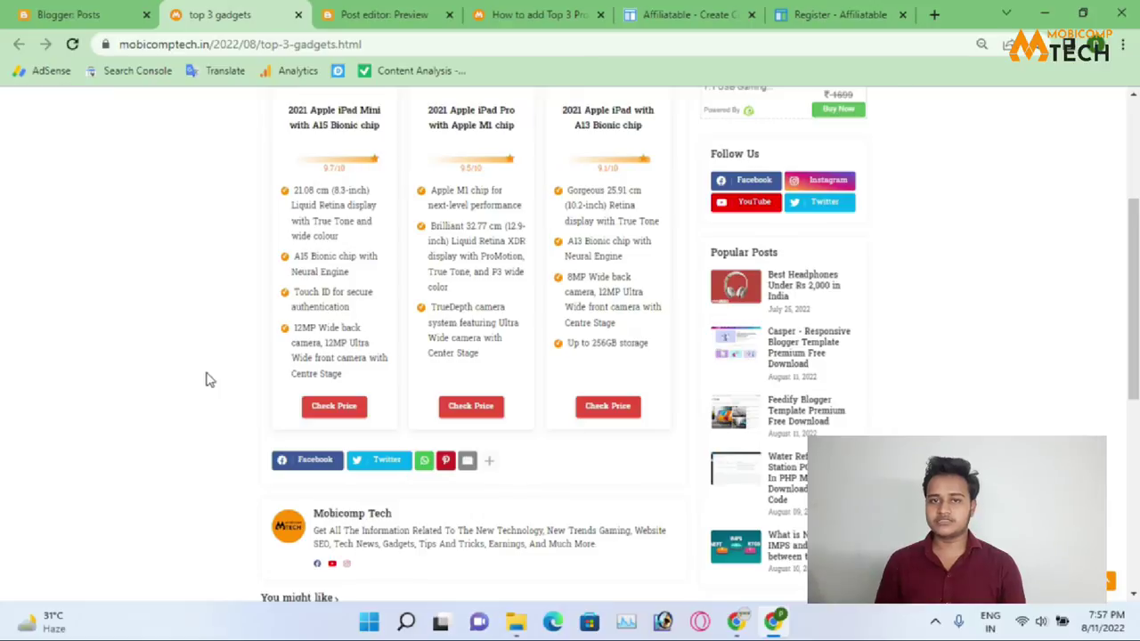
scroll(324, 275, "up", 2)
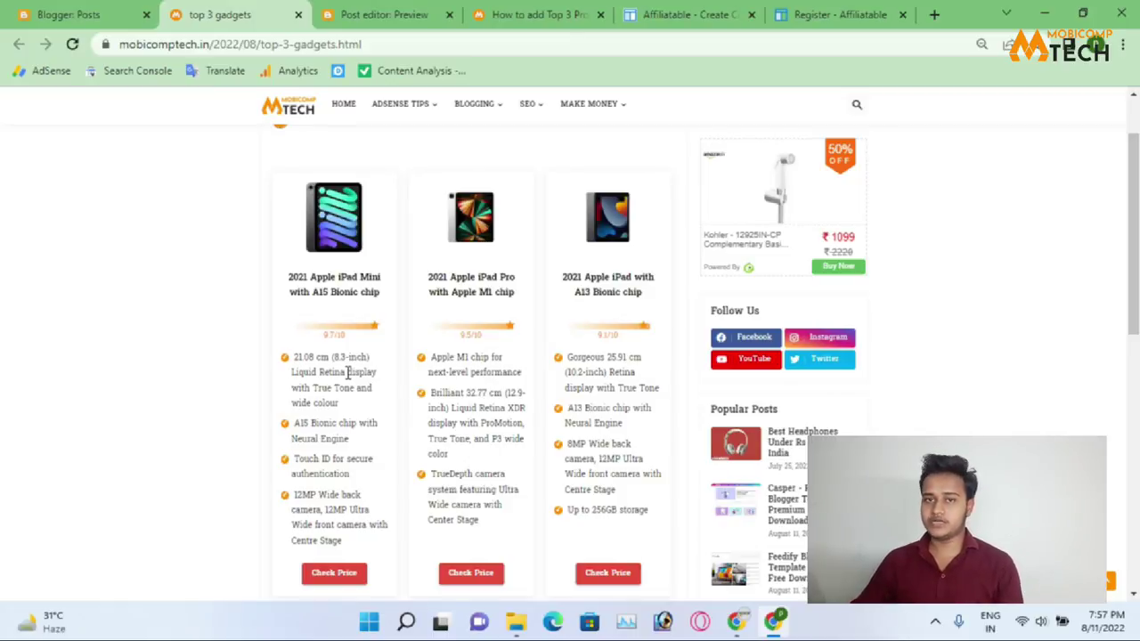
scroll(346, 375, "up", 1)
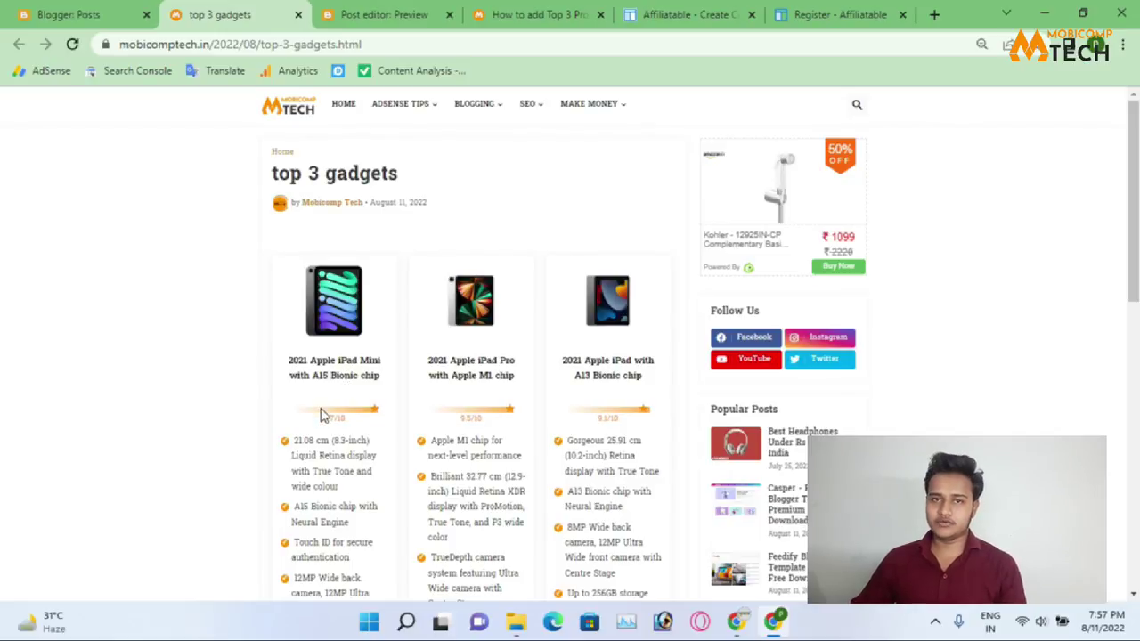
scroll(322, 415, "down", 2)
scroll(321, 409, "up", 1)
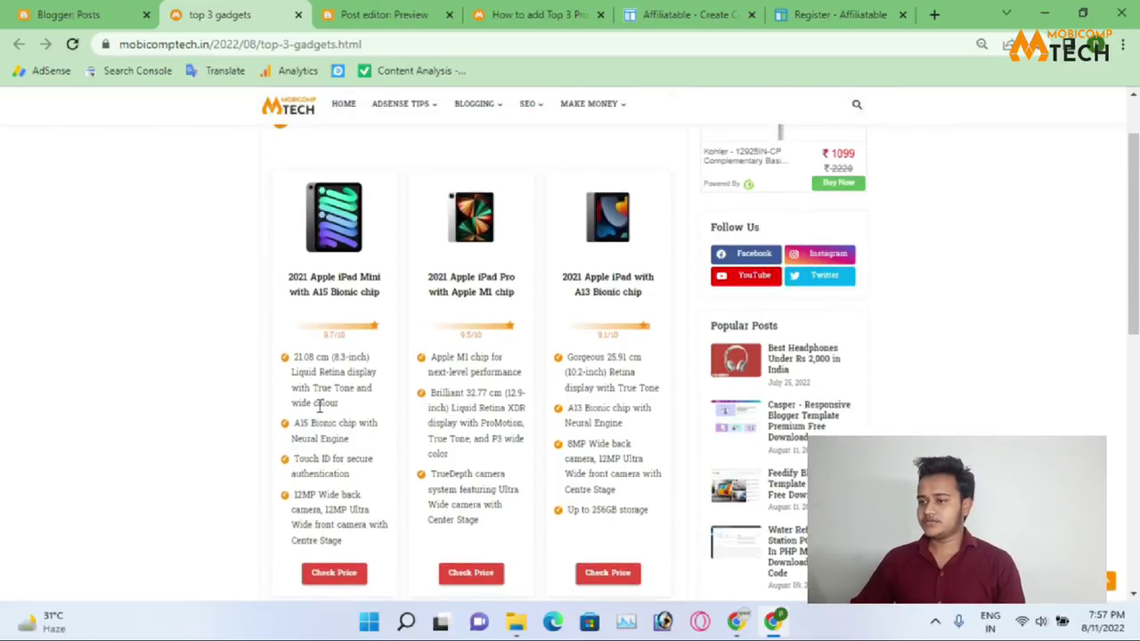
scroll(319, 405, "up", 1)
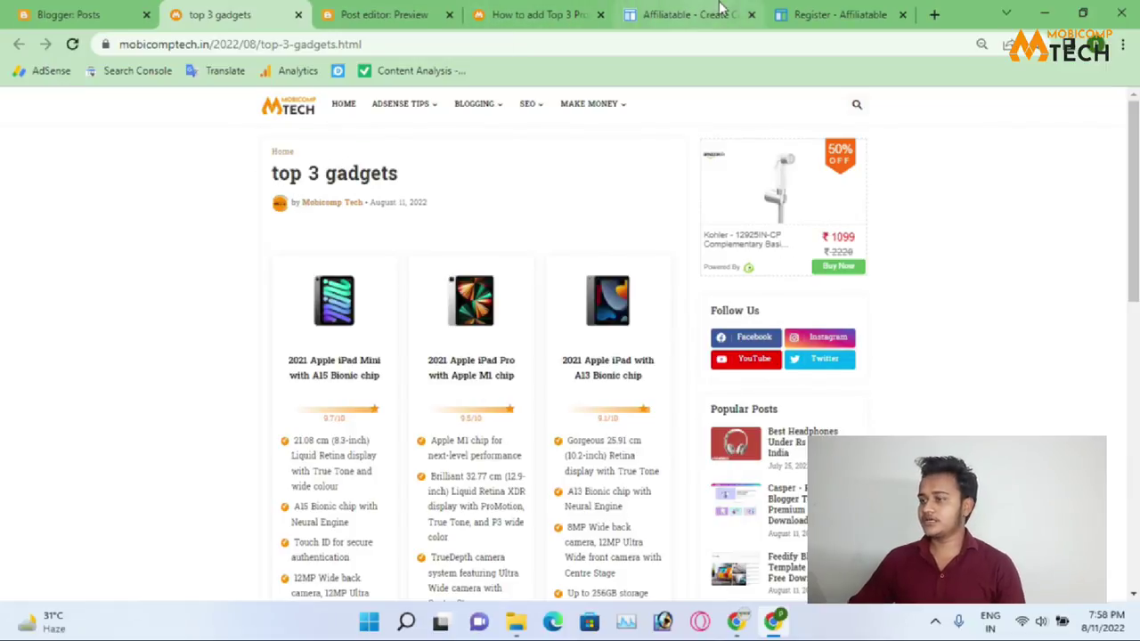
Switch to the other browser window with the Affiliatable theme editor.
left_click(737, 623)
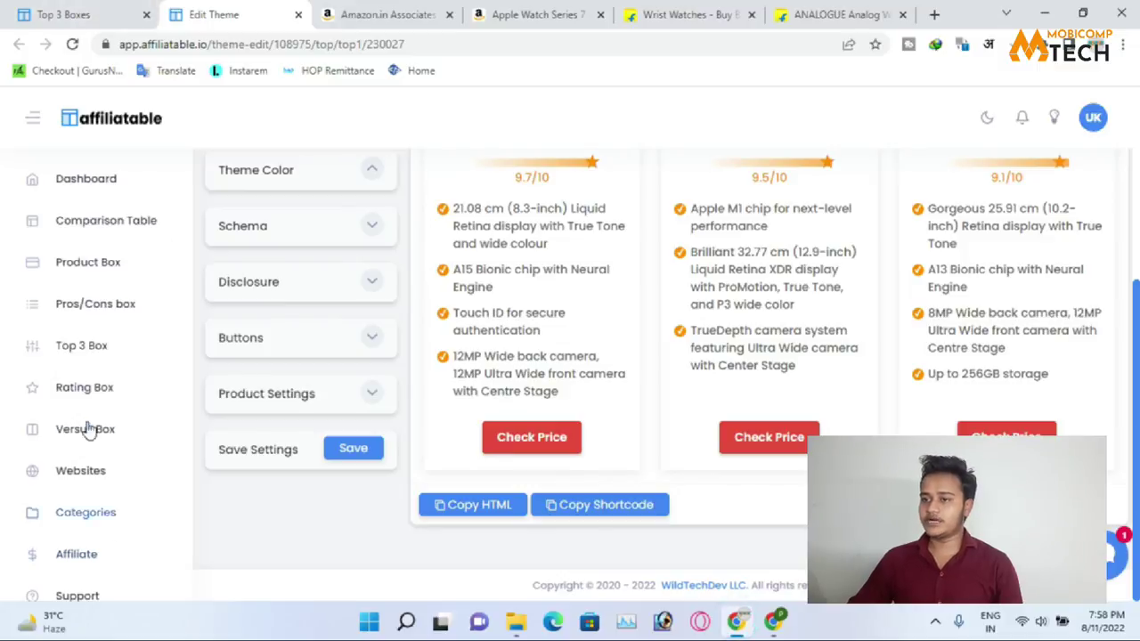